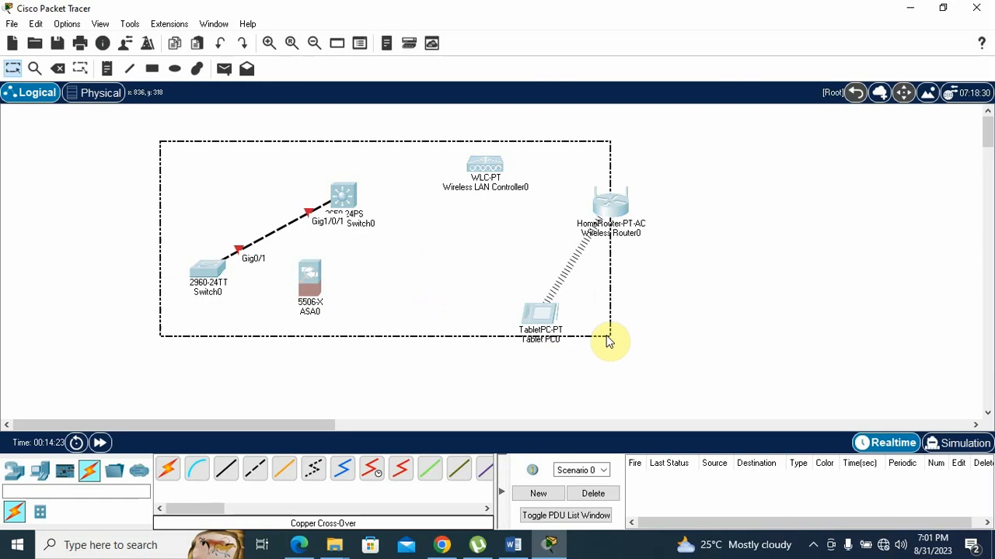
Delete all six selected devices from the logical workspace and return to the Select tool.
key("Delete")
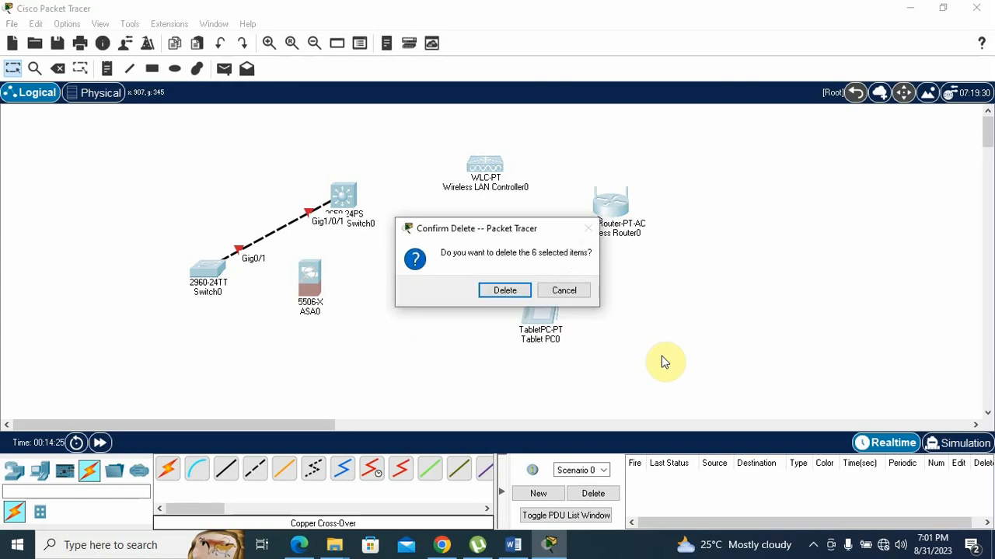
key("Return")
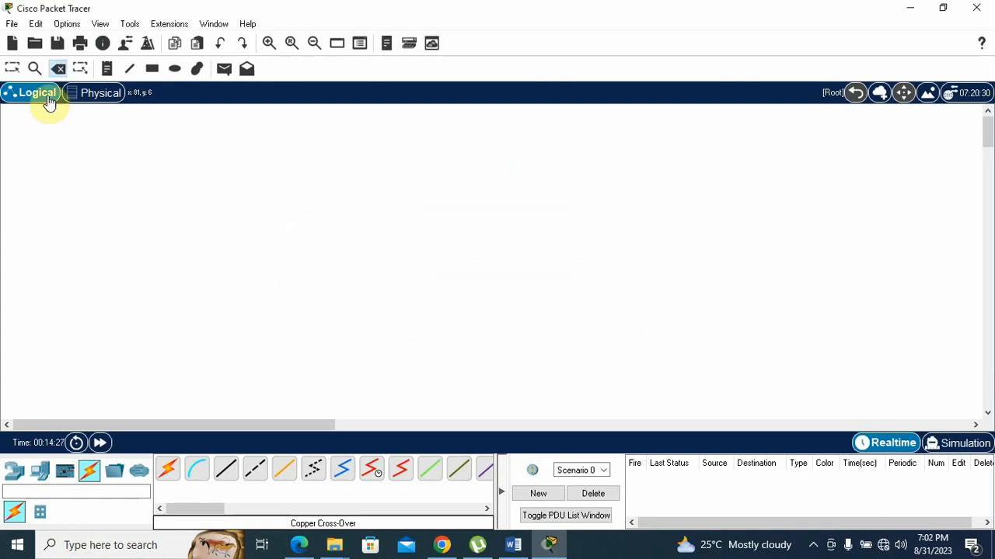
left_click(13, 68)
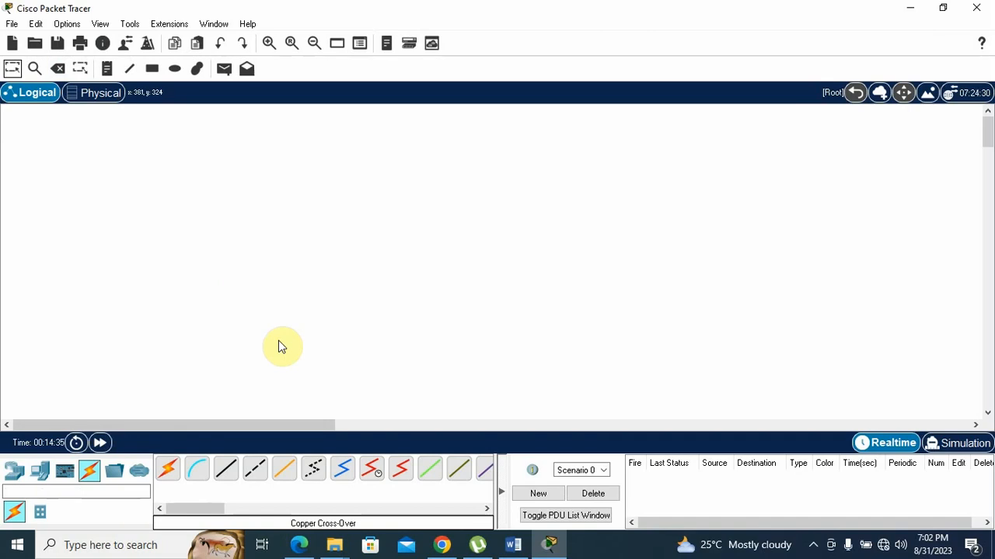
Place two 2911 routers side by side in the upper part of the workspace and align them at the same height.
left_click(14, 472)
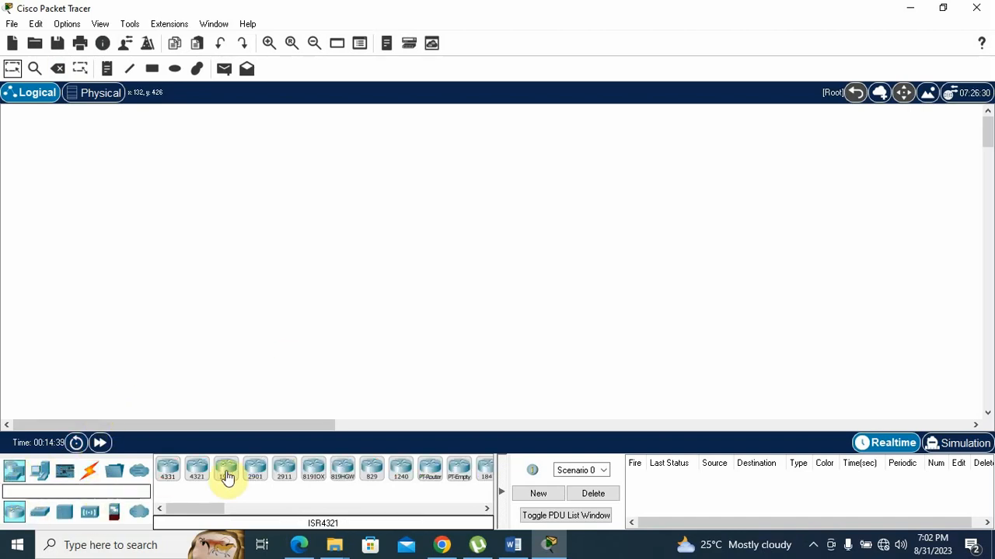
left_click_drag(215, 510, 220, 509)
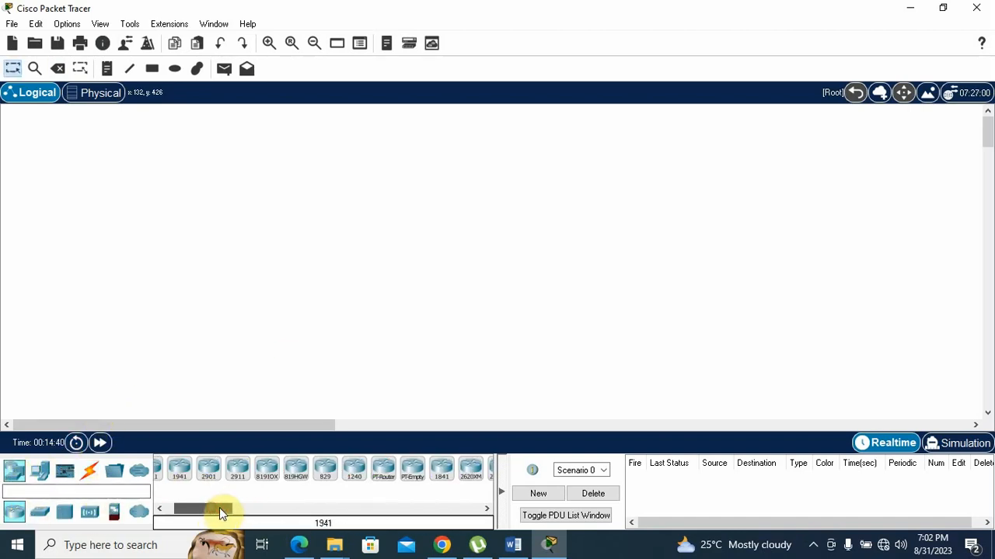
left_click(238, 468)
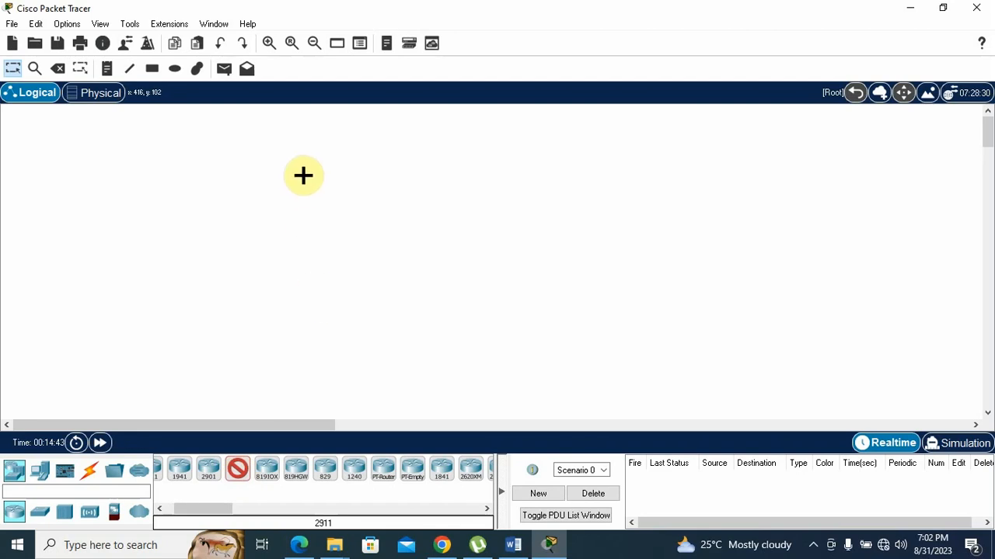
left_click(303, 177)
left_click(237, 471)
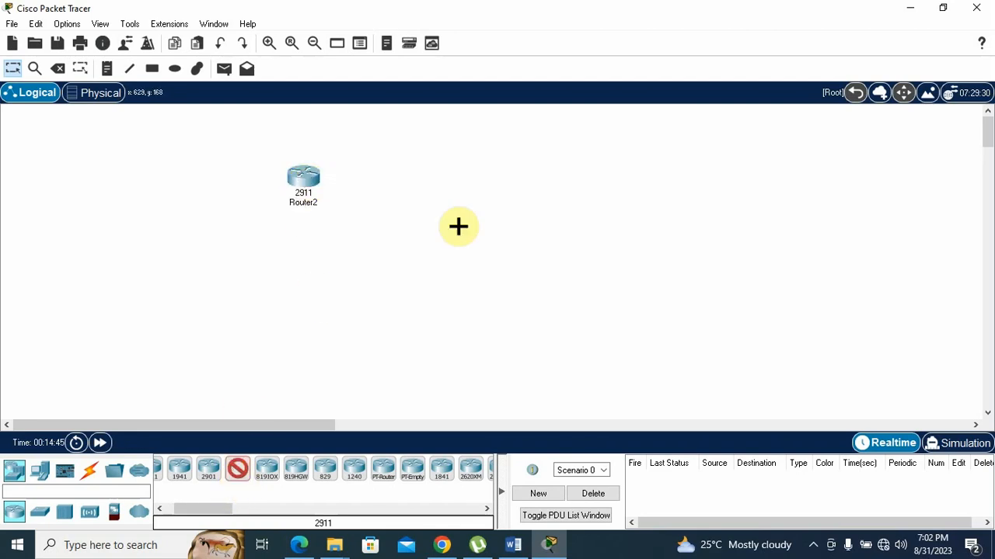
left_click(519, 185)
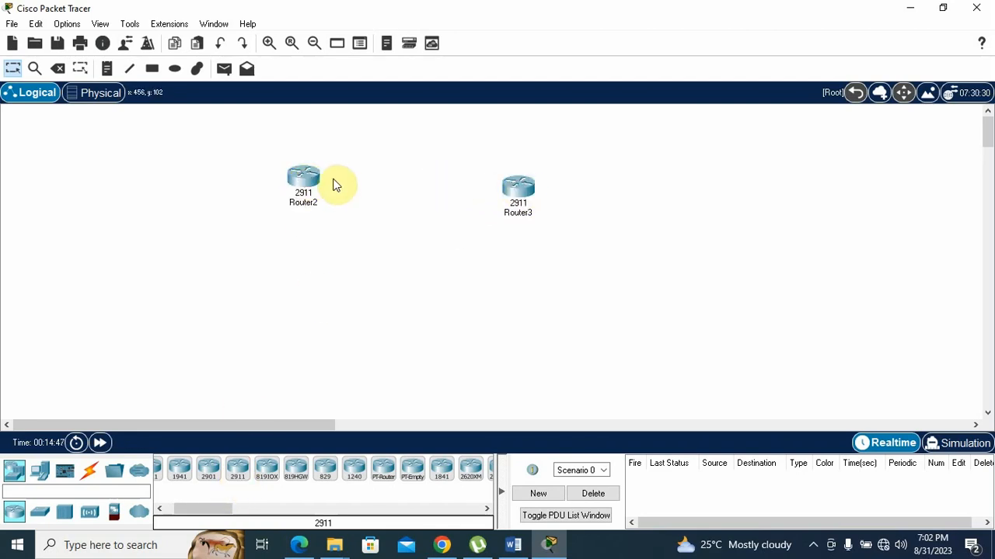
left_click_drag(311, 171, 315, 164)
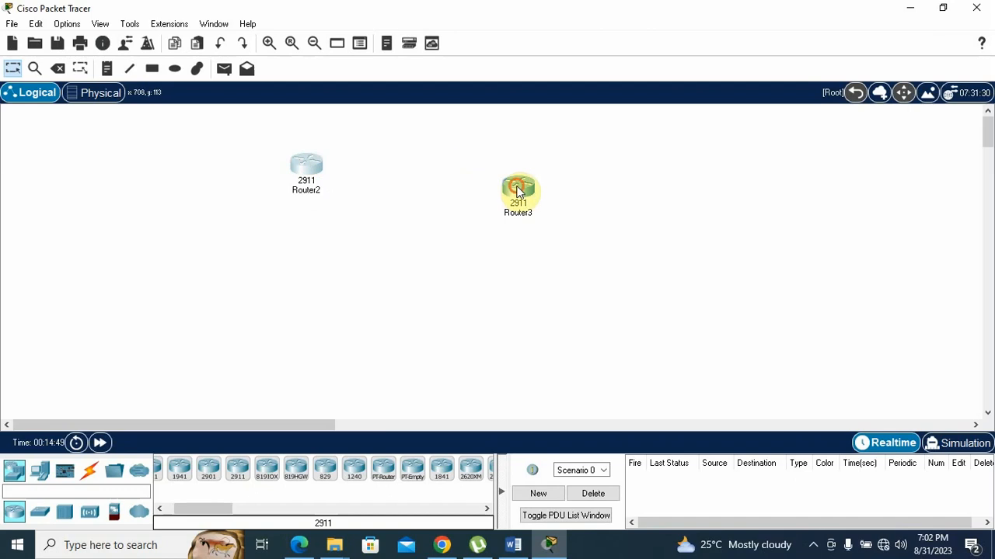
left_click_drag(518, 194, 519, 161)
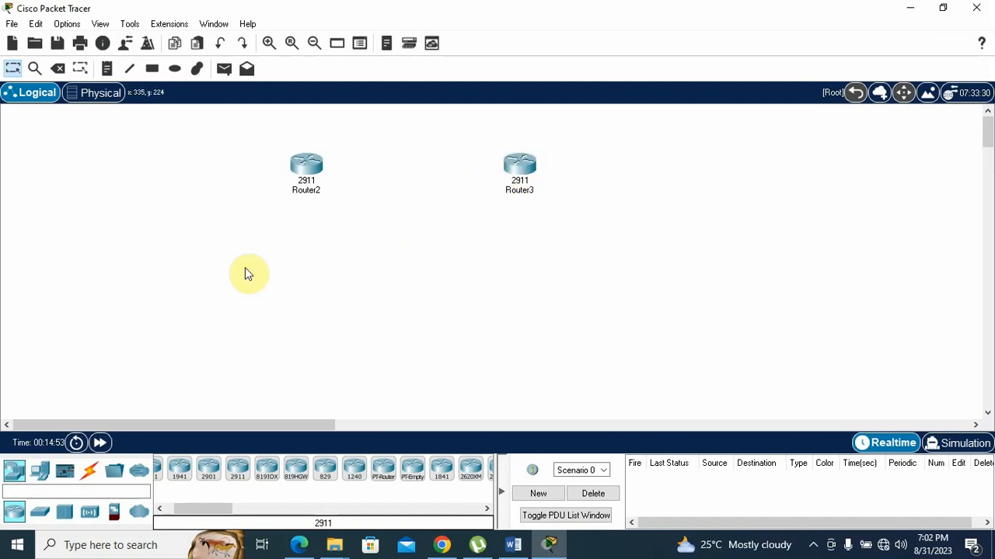
Add two 2960 switches to the workspace, one below each router.
left_click(40, 513)
left_click(169, 470)
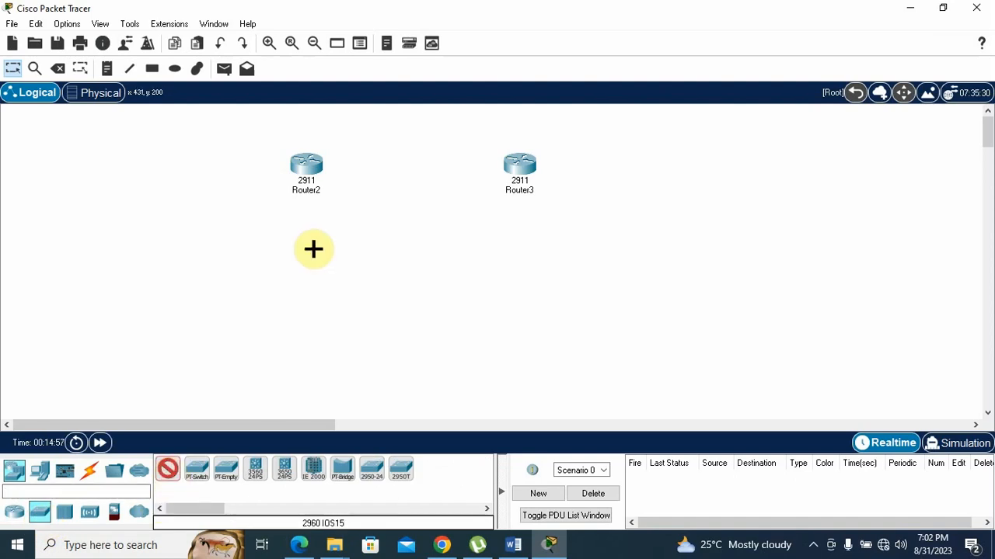
left_click(308, 255)
left_click(169, 470)
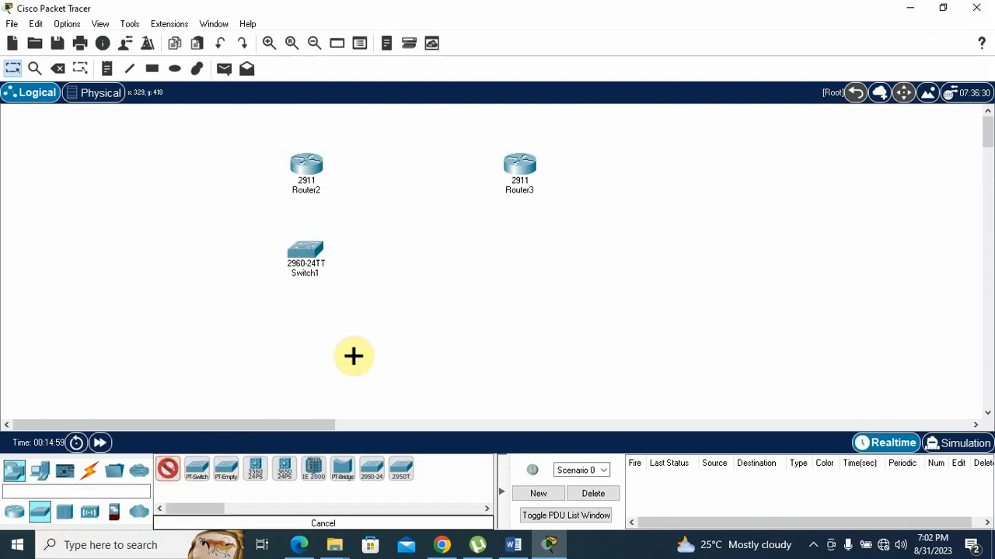
left_click(518, 262)
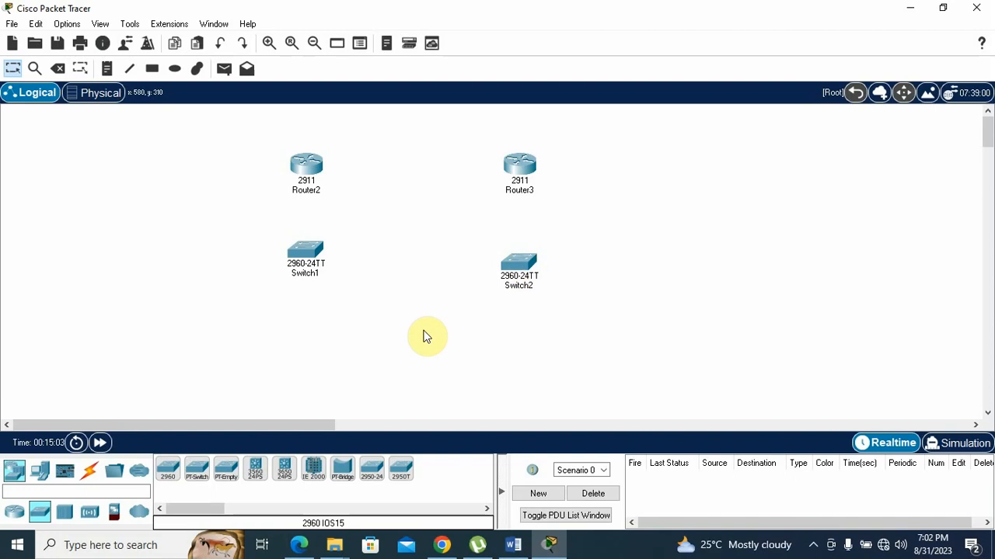
Place two laptops next to each other below Switch1 and adjust their position.
left_click(41, 474)
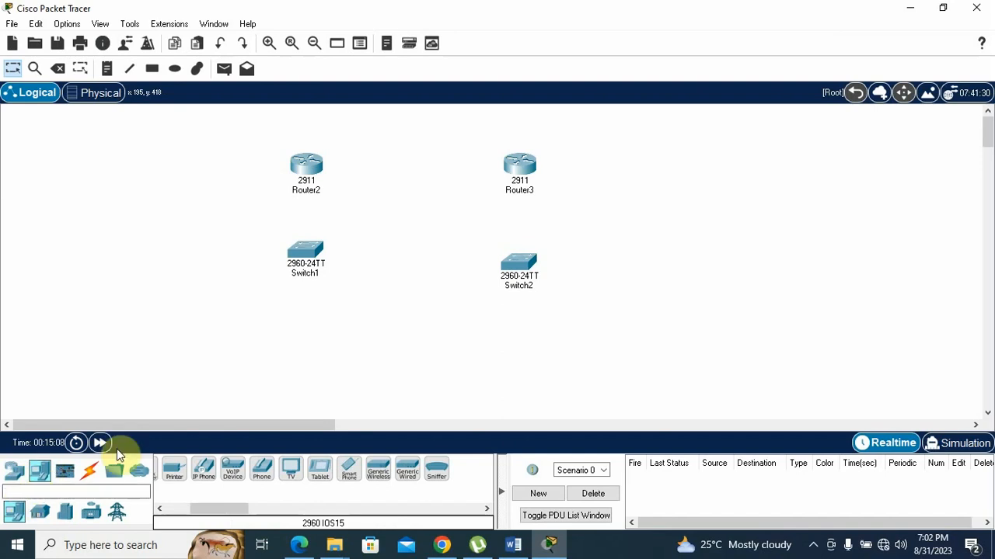
left_click_drag(195, 510, 171, 515)
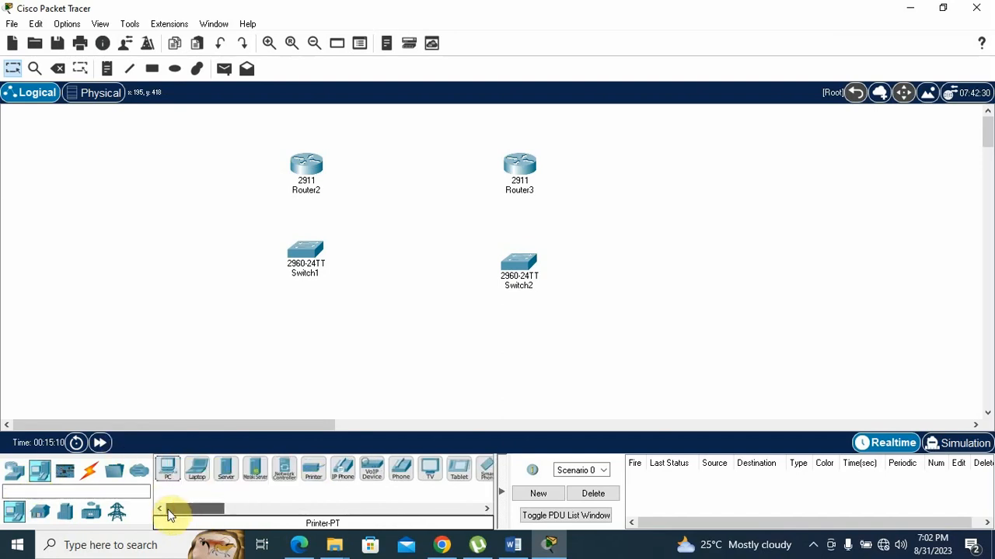
left_click(196, 475)
left_click(210, 367)
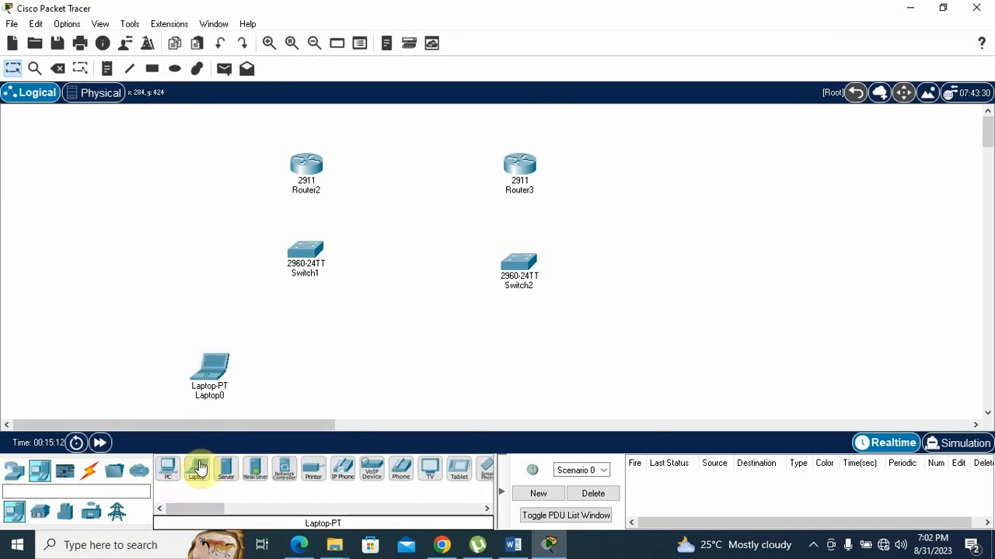
left_click_drag(216, 421, 238, 421)
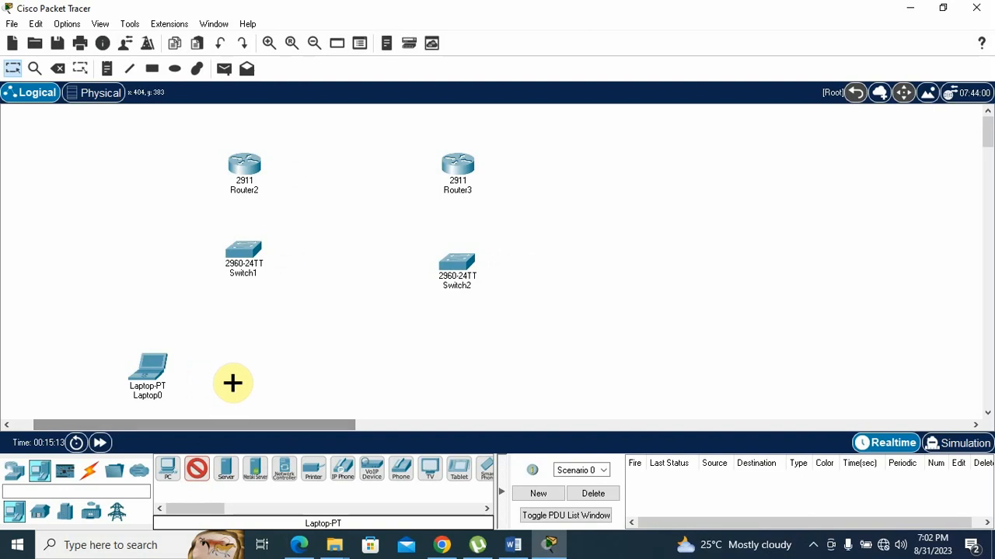
left_click(194, 373)
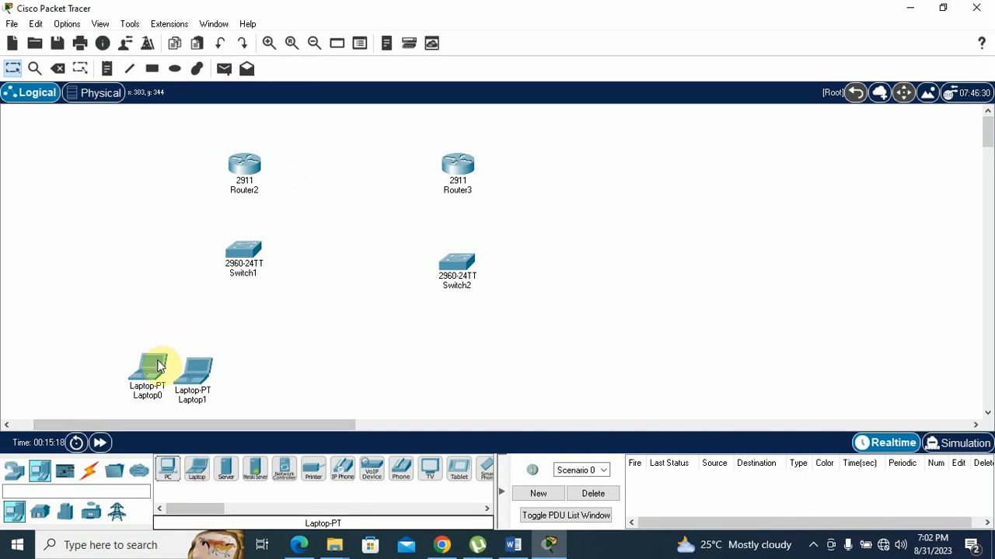
left_click_drag(159, 365, 189, 360)
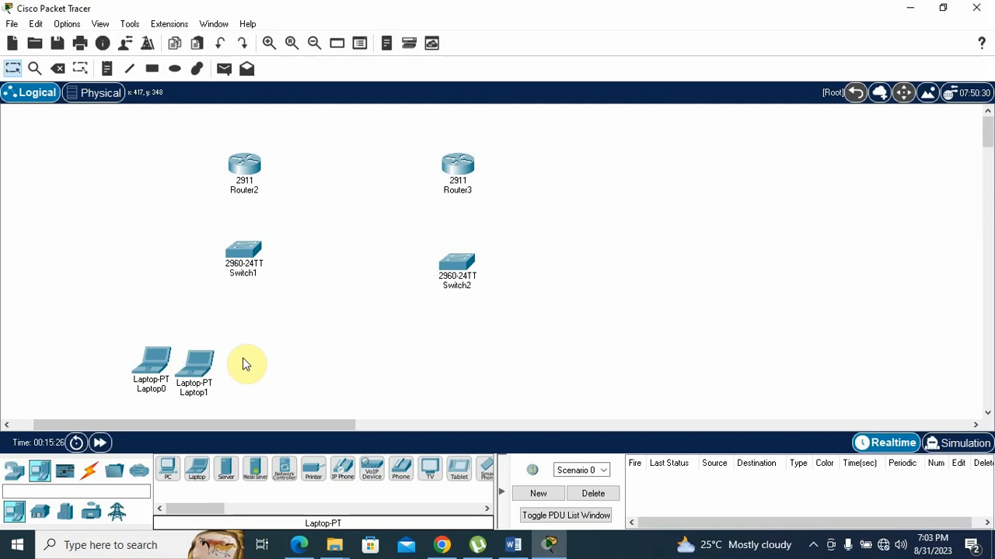
Copy and paste both laptops, and move the duplicates below Switch2.
left_click_drag(139, 329, 213, 380)
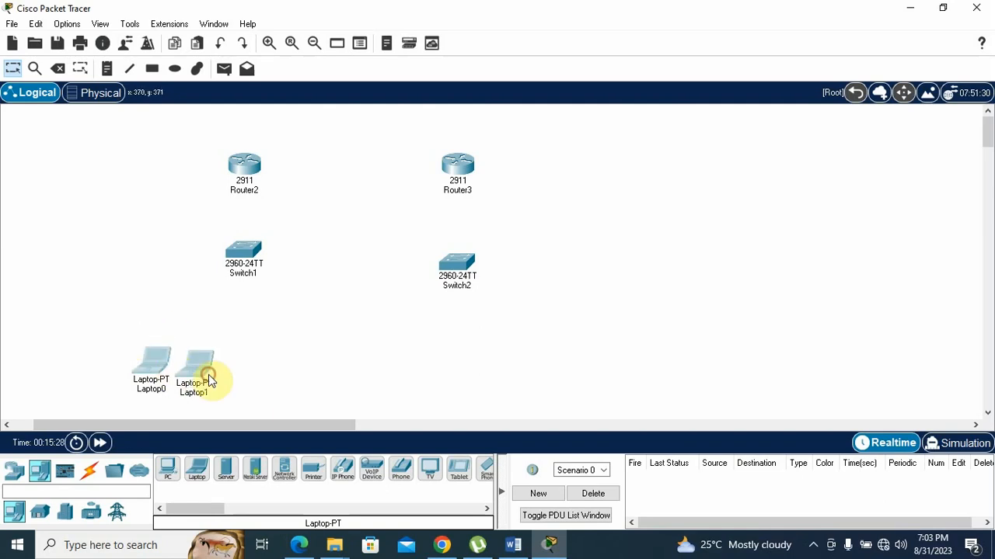
left_click(35, 24)
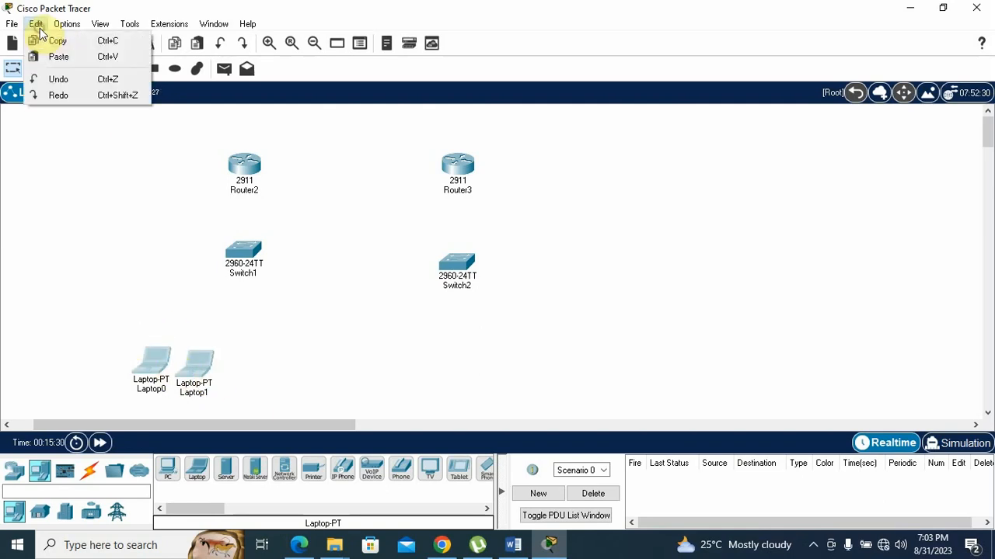
left_click(48, 42)
left_click(36, 24)
left_click(40, 58)
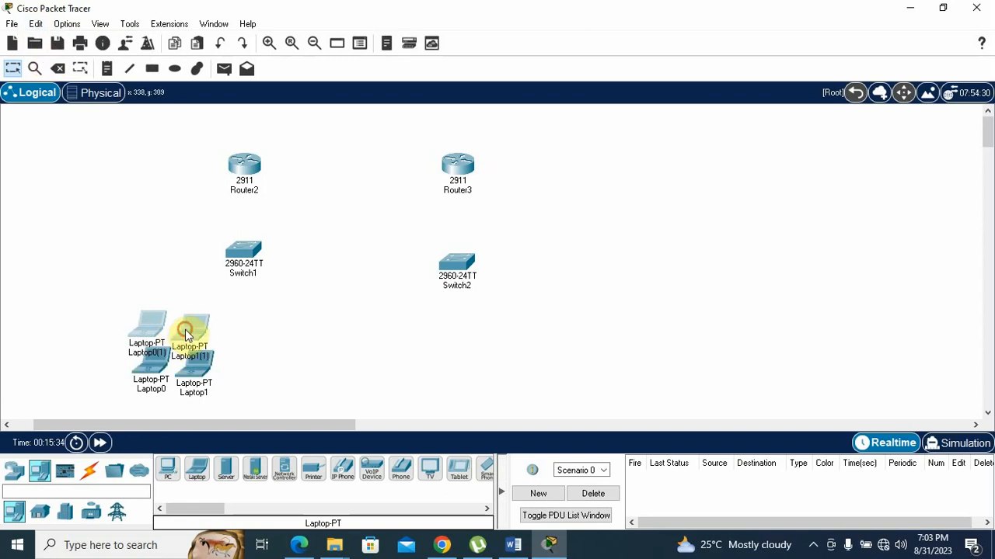
left_click_drag(189, 333, 485, 371)
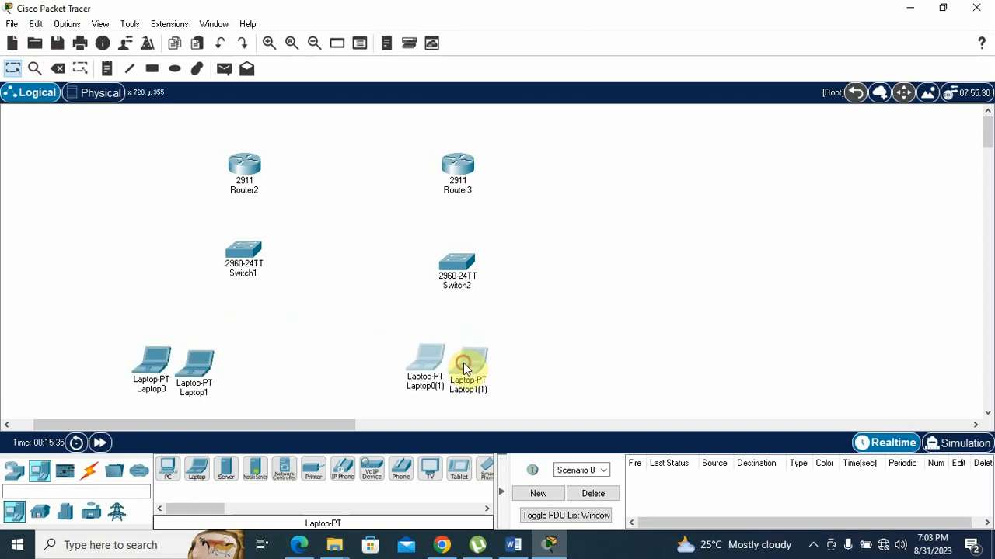
left_click(549, 328)
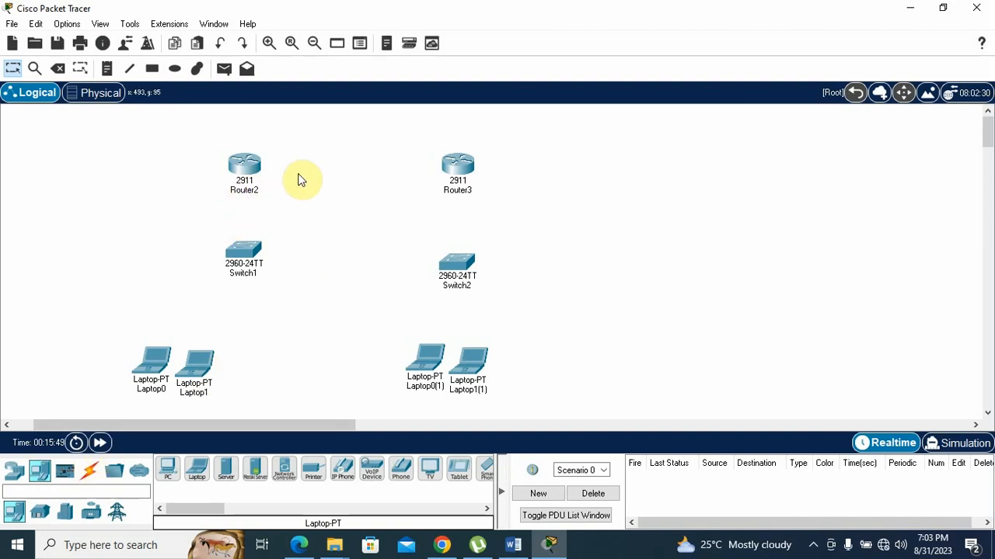
Connect GigabitEthernet0/0 of Router2 to GigabitEthernet0/0 of Router3 with a copper cross-over cable.
left_click(90, 475)
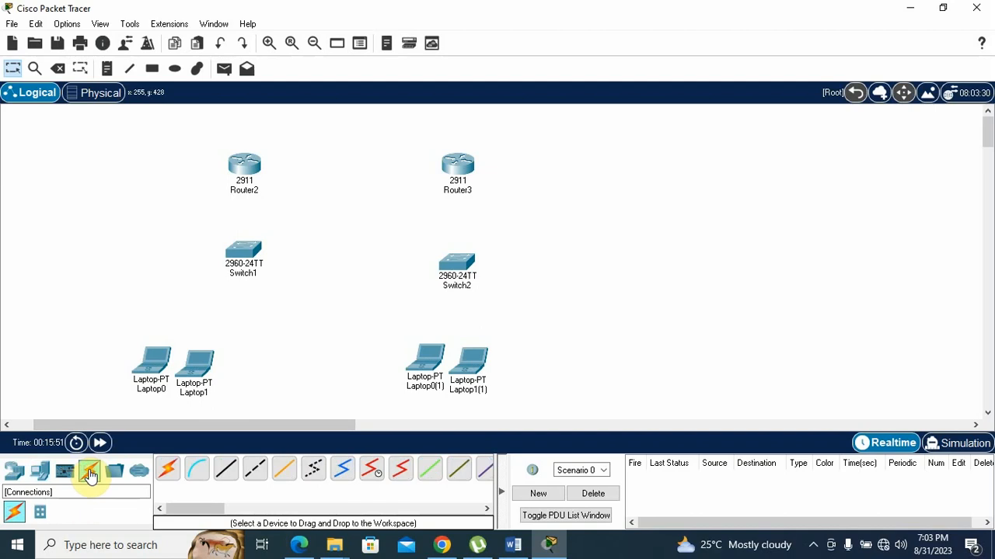
left_click(254, 468)
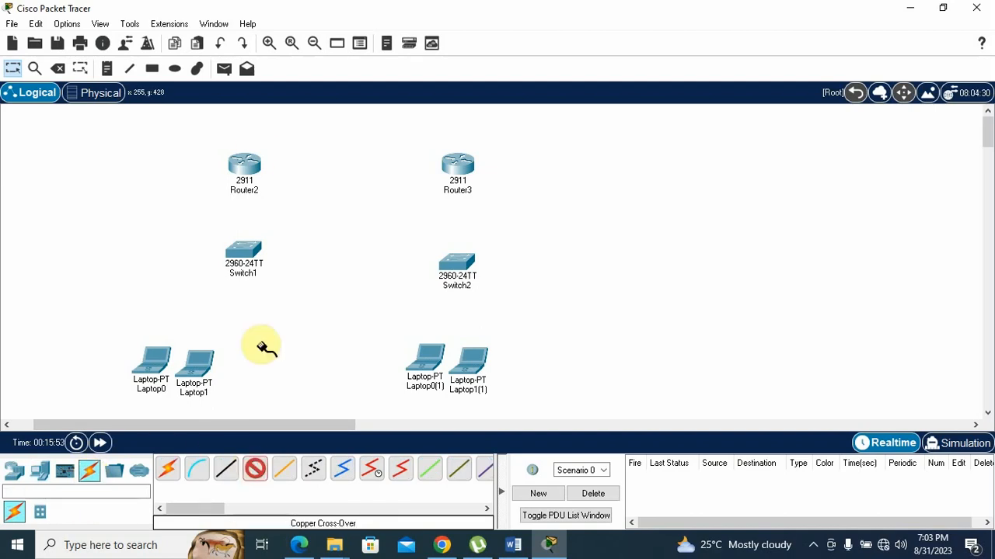
left_click(250, 162)
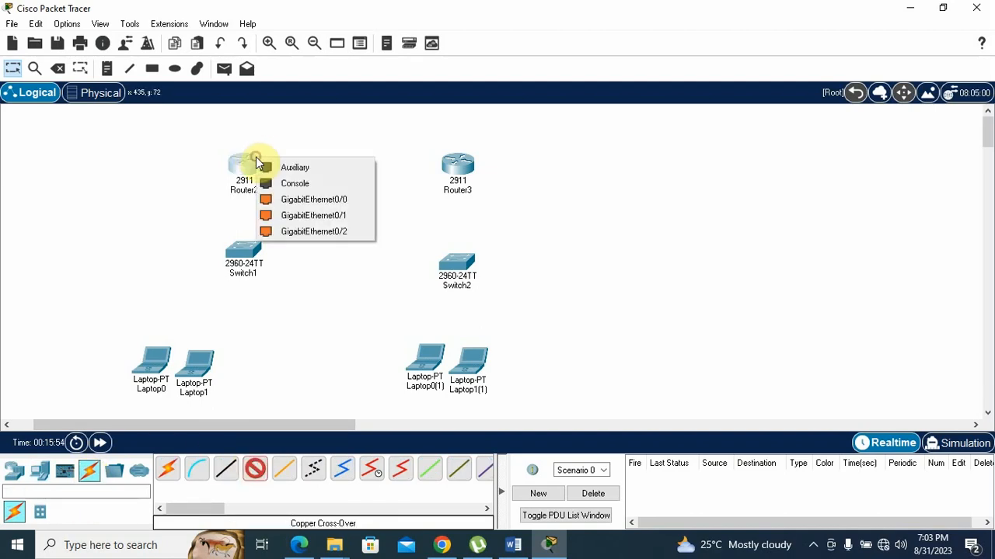
left_click(288, 202)
left_click(459, 163)
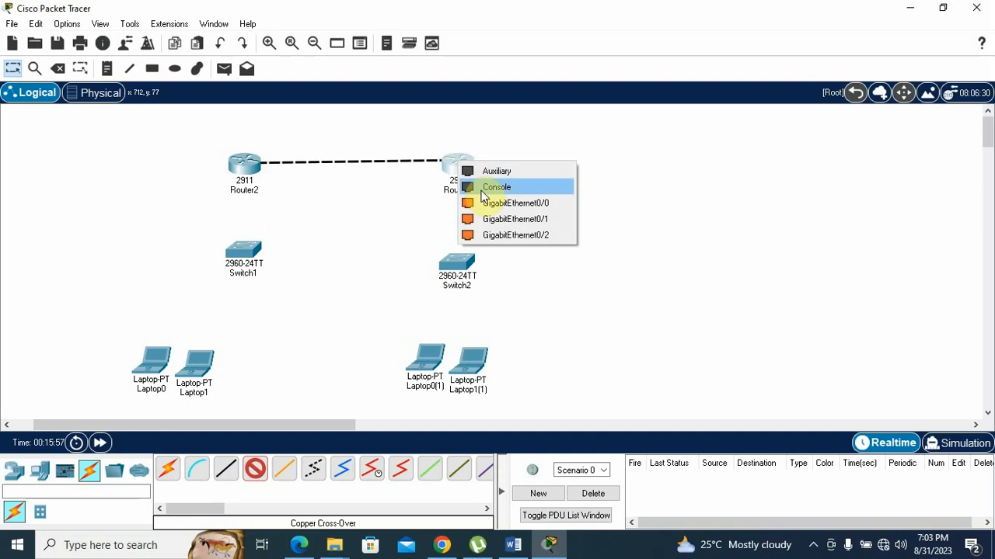
left_click(484, 203)
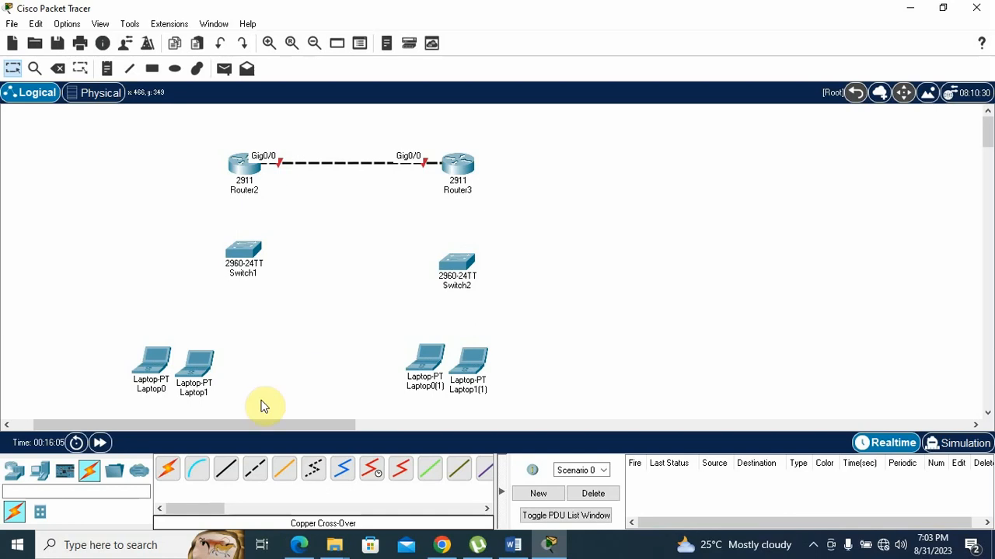
Connect GigabitEthernet0/1 of Router2 to GigabitEthernet0/1 of Switch1 with a copper straight-through cable, and move the switch slightly down and left.
left_click(225, 469)
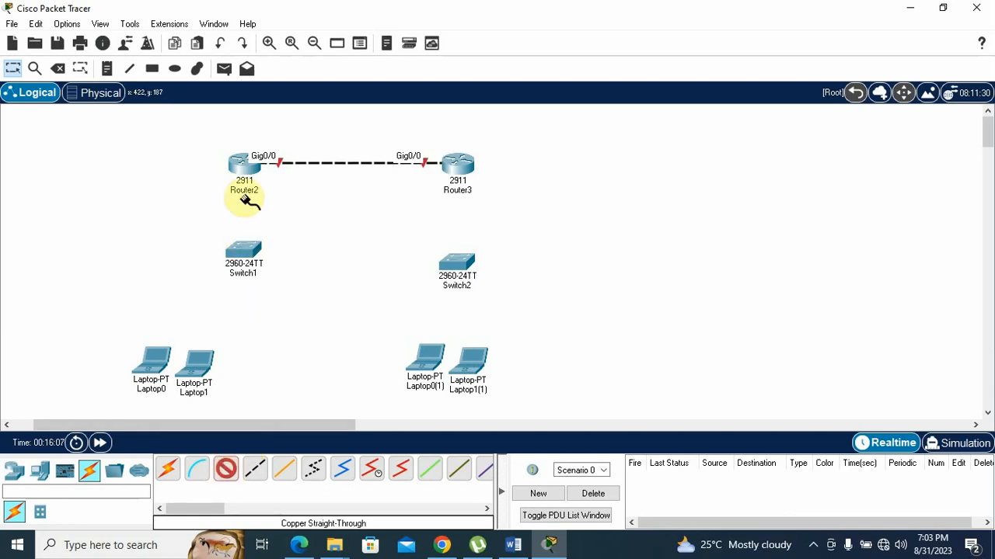
left_click(243, 163)
left_click(268, 211)
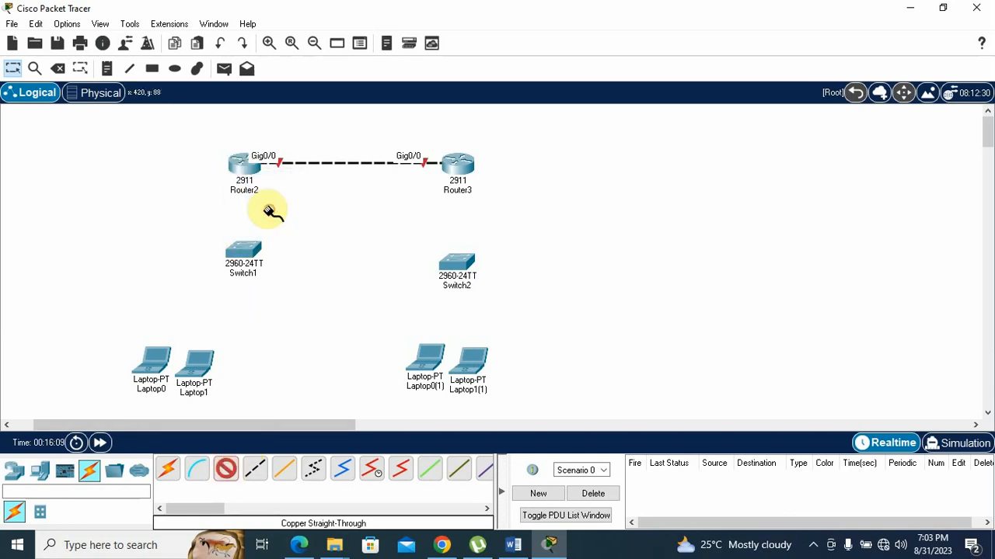
left_click(245, 253)
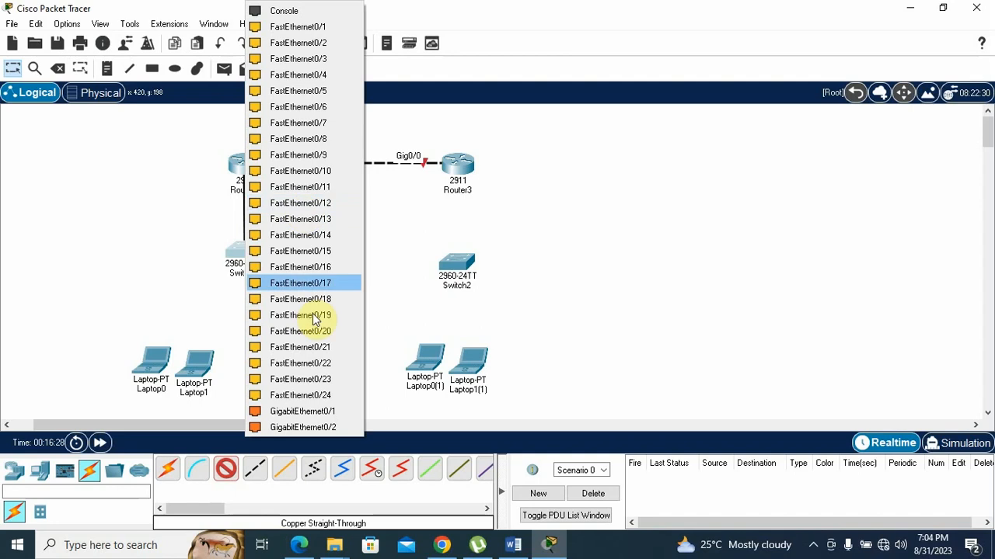
left_click(309, 414)
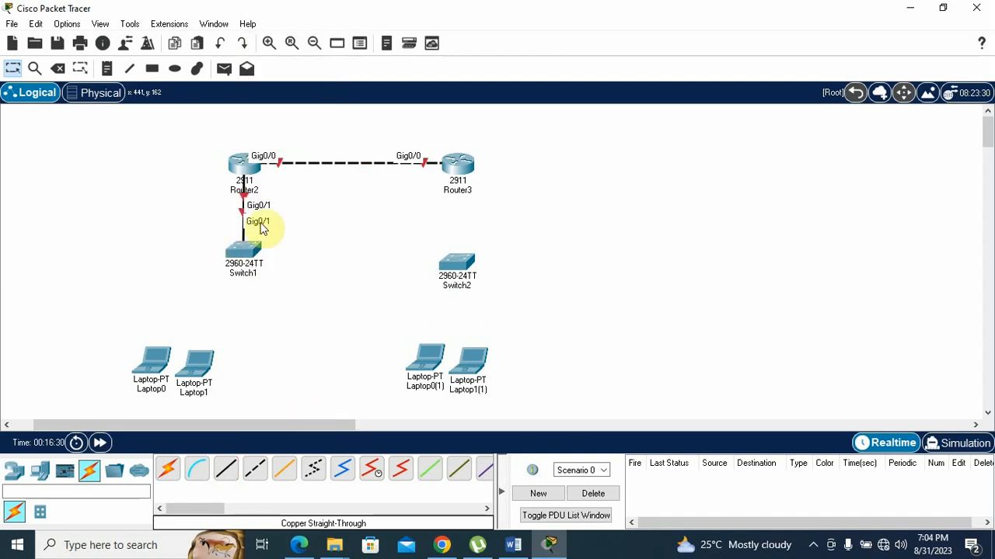
left_click_drag(243, 251, 223, 271)
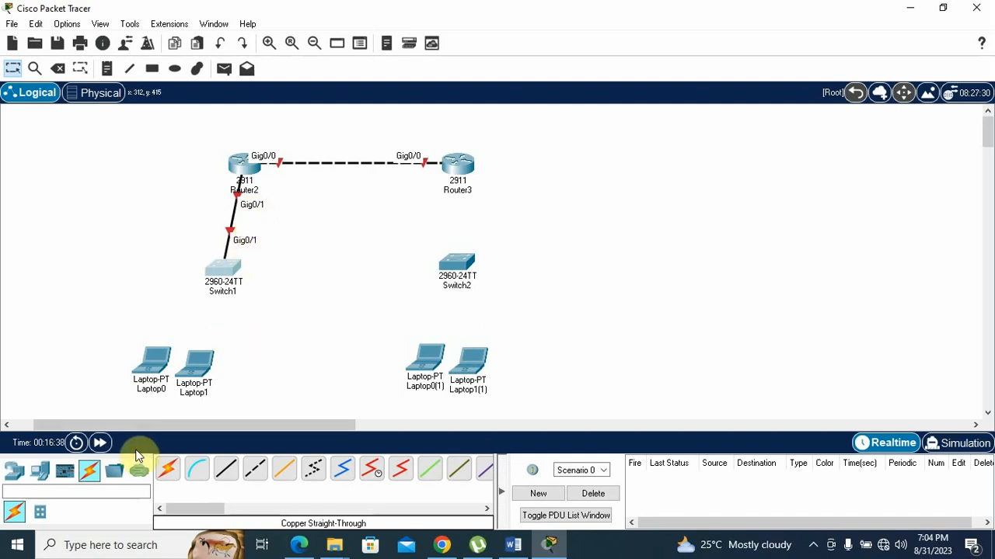
Connect FastEthernet0/1 of Switch1 to FastEthernet0 of Laptop0 with a copper straight-through cable.
left_click(227, 472)
left_click(223, 276)
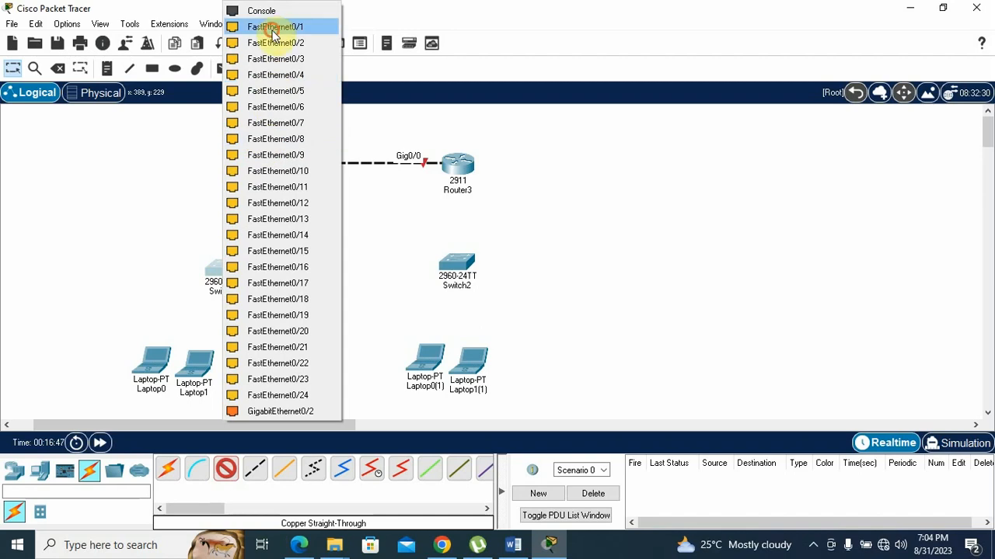
left_click(273, 30)
left_click(148, 370)
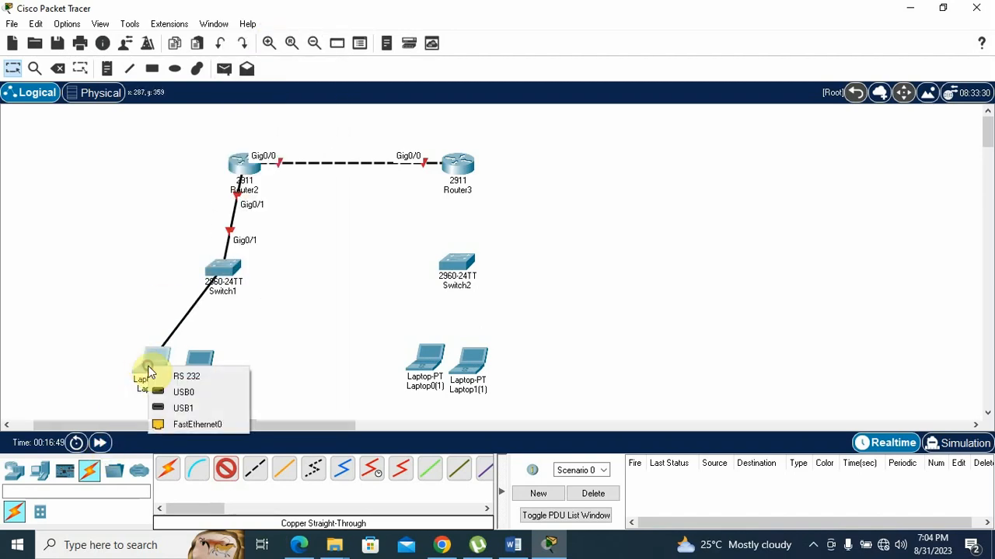
left_click(185, 423)
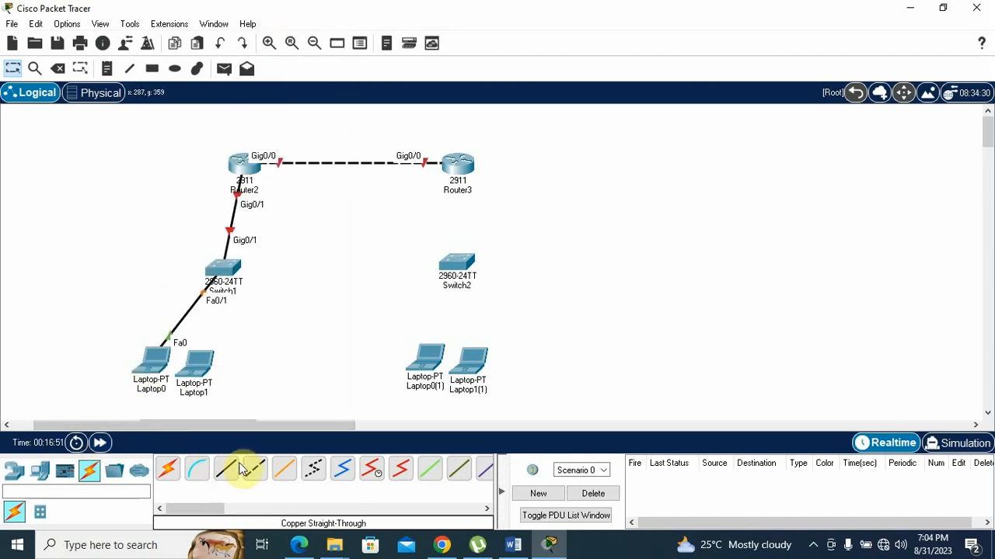
Connect FastEthernet0/2 of Switch1 to FastEthernet0 of Laptop1 with a copper straight-through cable.
left_click(225, 469)
left_click(223, 266)
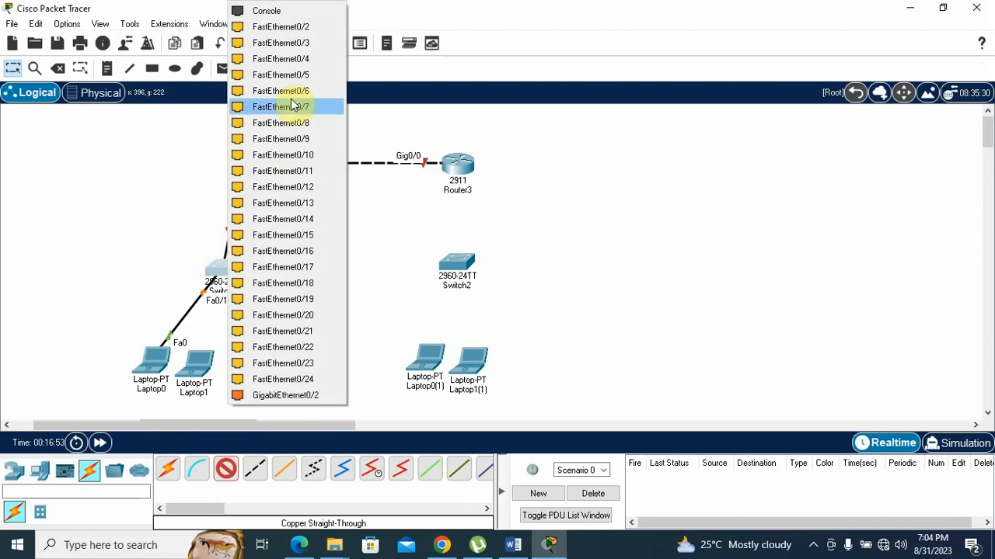
left_click(284, 27)
left_click(200, 365)
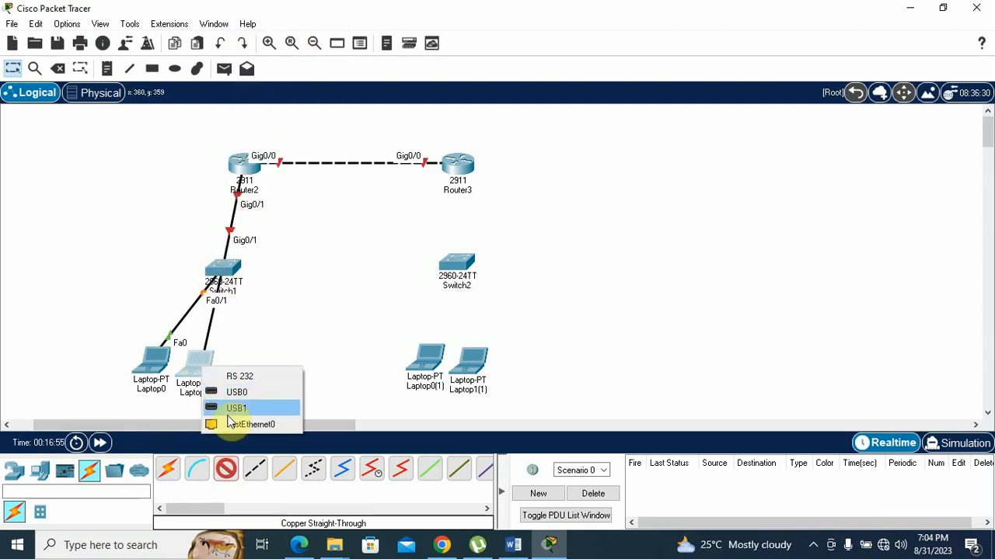
left_click(231, 424)
Connect FastEthernet0/2 of Switch2 to FastEthernet0 of Laptop0(1) with a copper straight-through cable.
left_click(225, 468)
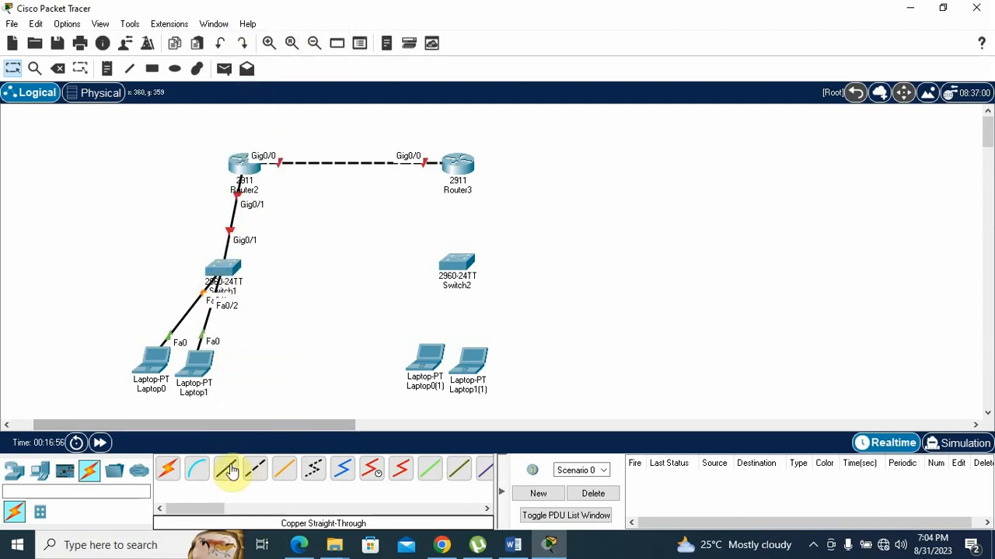
left_click(455, 264)
left_click(522, 41)
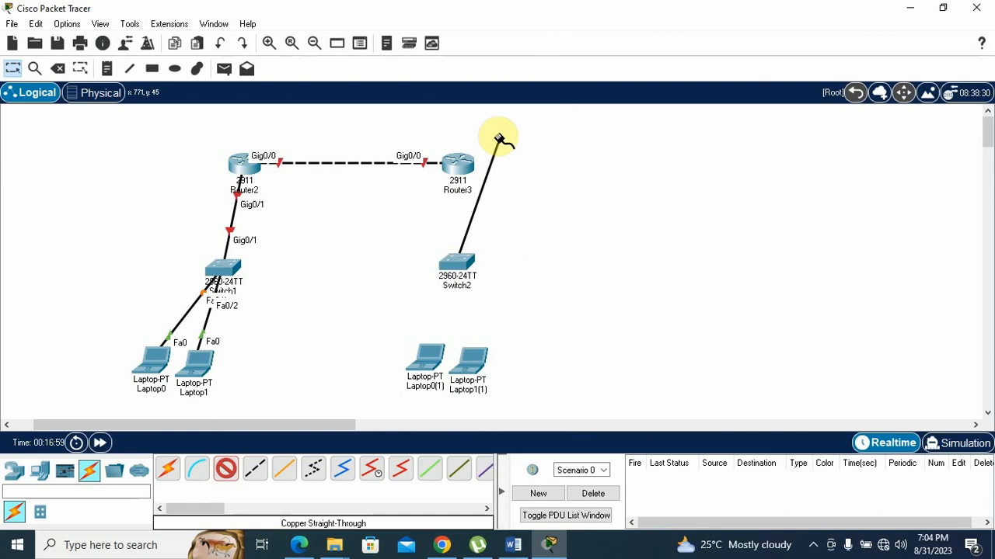
left_click(434, 363)
left_click(458, 418)
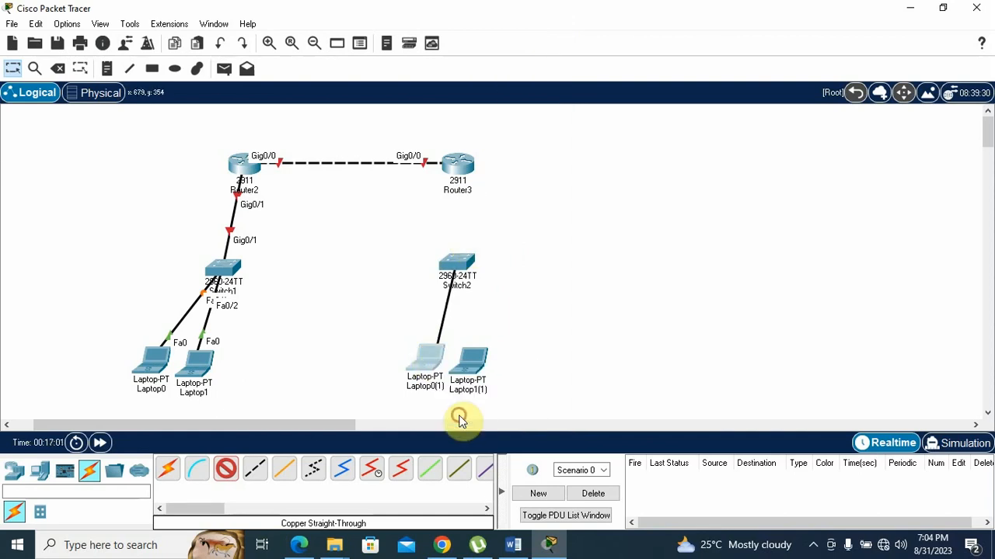
Connect FastEthernet0/1 of Switch2 to FastEthernet0 of Laptop1(1) with a copper straight-through cable.
left_click(225, 468)
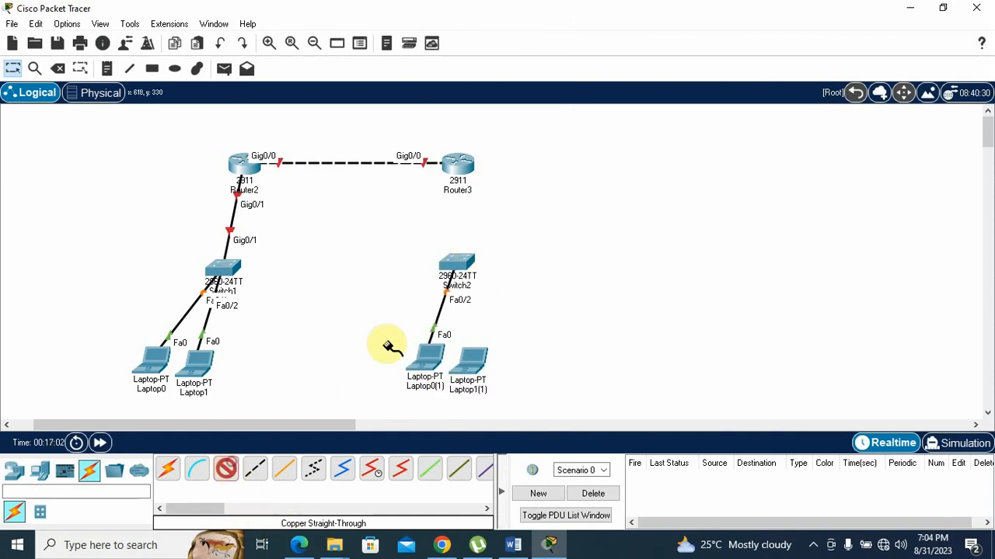
left_click(464, 264)
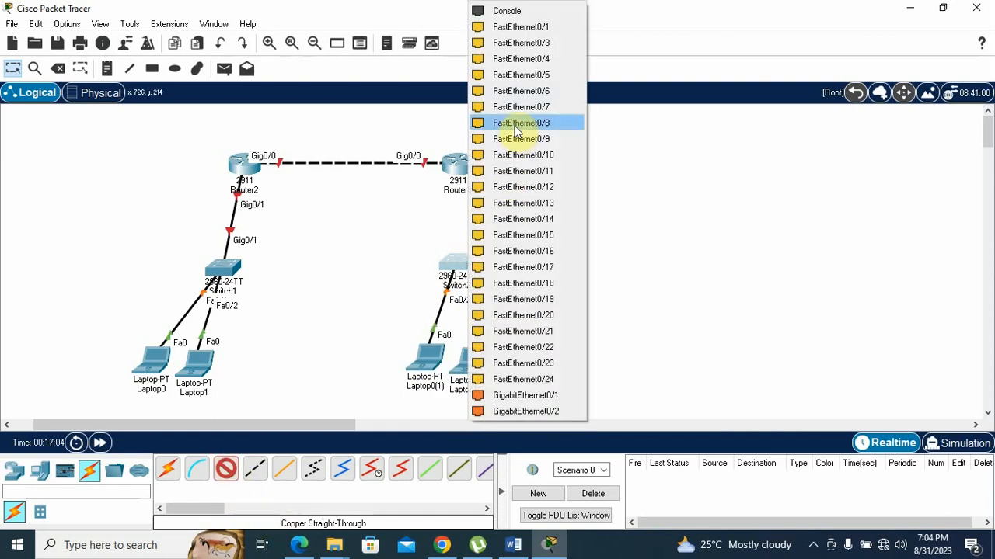
left_click(522, 30)
left_click(470, 359)
left_click(483, 418)
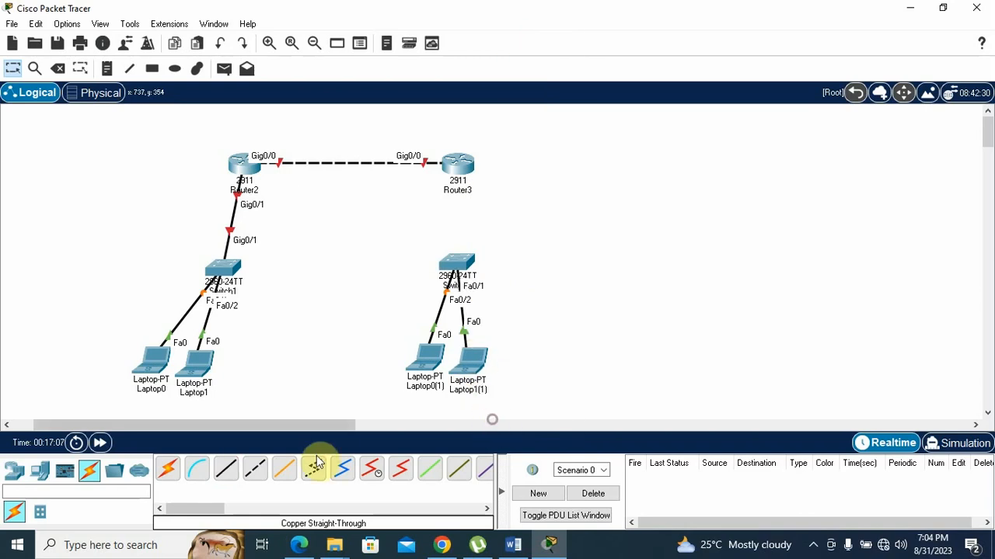
Connect GigabitEthernet0/1 of Router3 to GigabitEthernet0/1 of Switch2 with a copper straight-through cable.
left_click(226, 469)
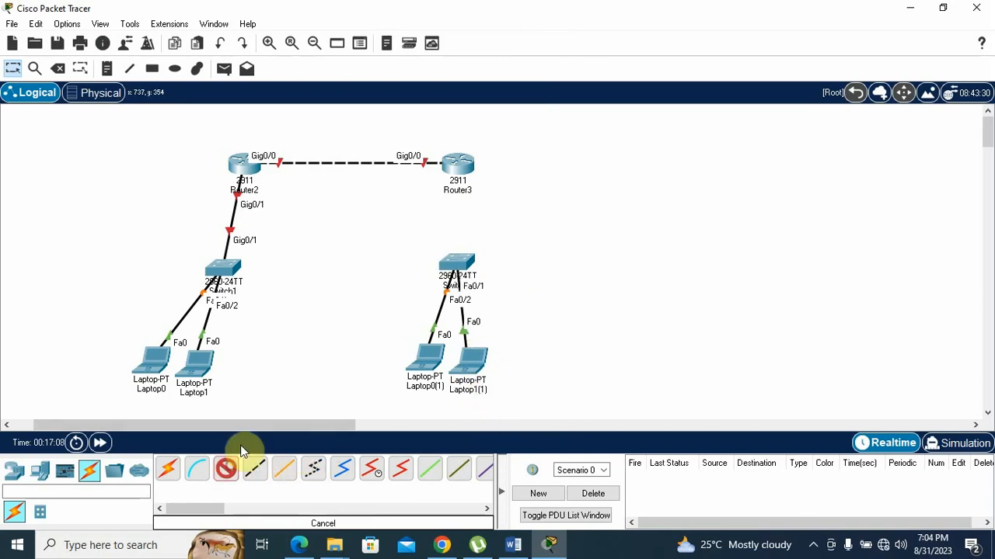
left_click(457, 163)
left_click(505, 209)
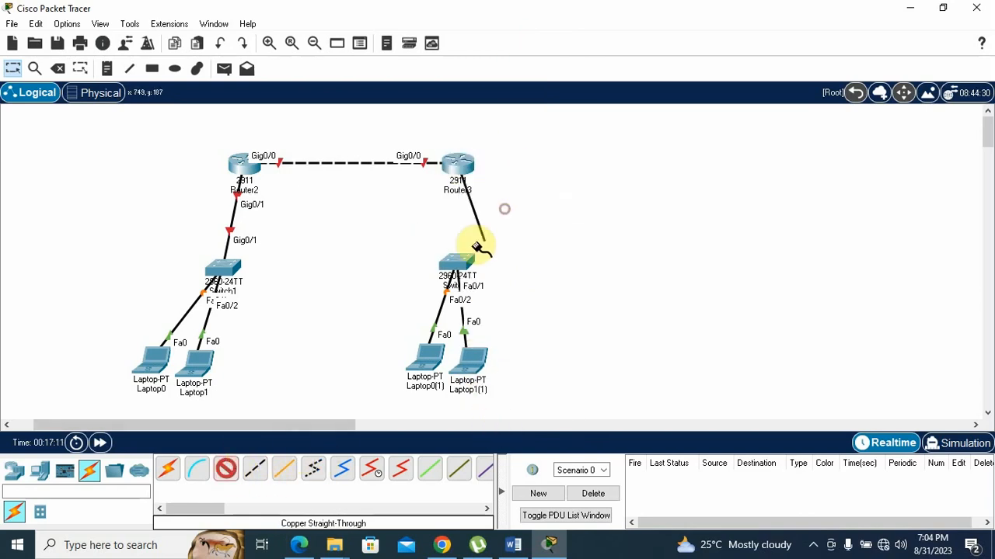
left_click(458, 261)
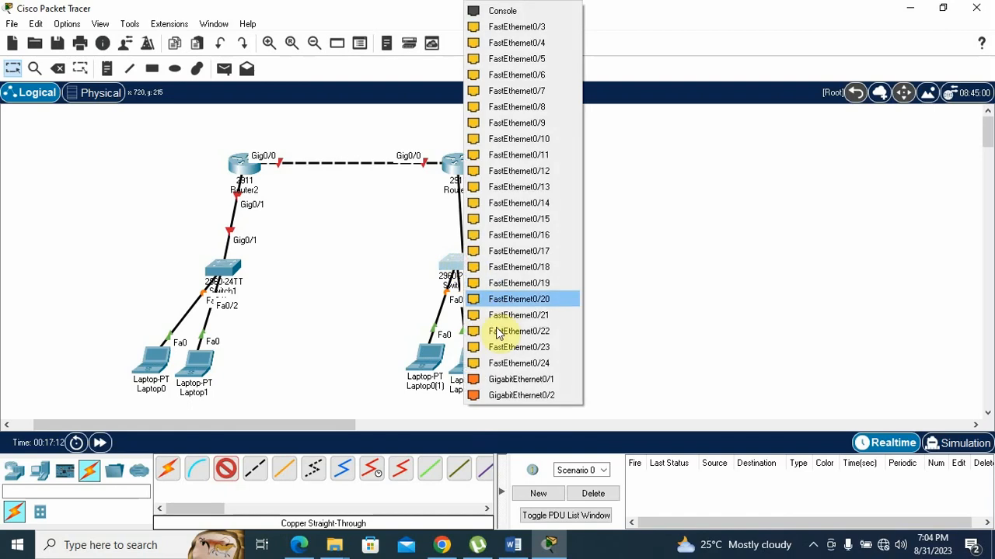
left_click(502, 381)
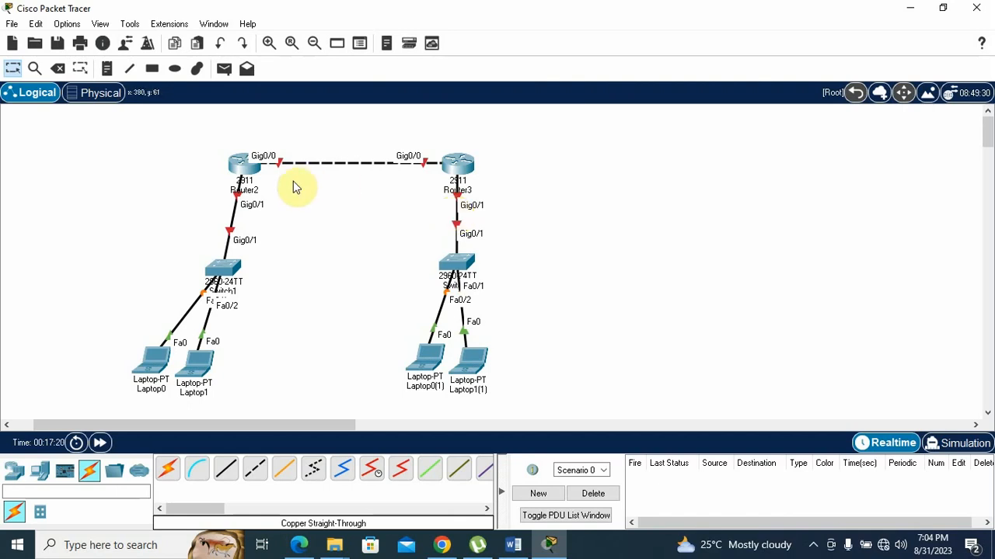
Place text notes labelling the network under Switch2 as 192.168.1.0 and the network under Switch1 as 192.168.5.0.
left_click(107, 69)
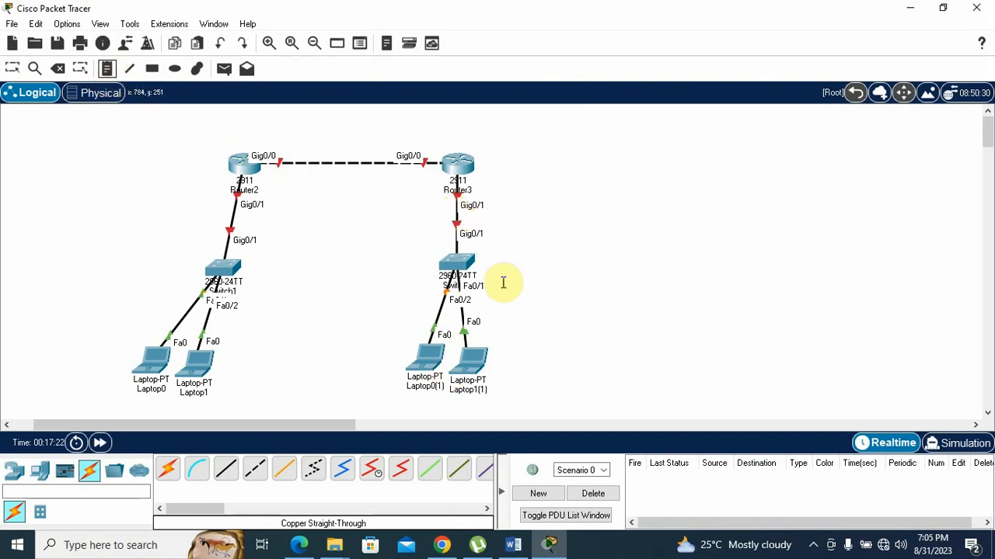
left_click(495, 314)
type("192.168.1.0")
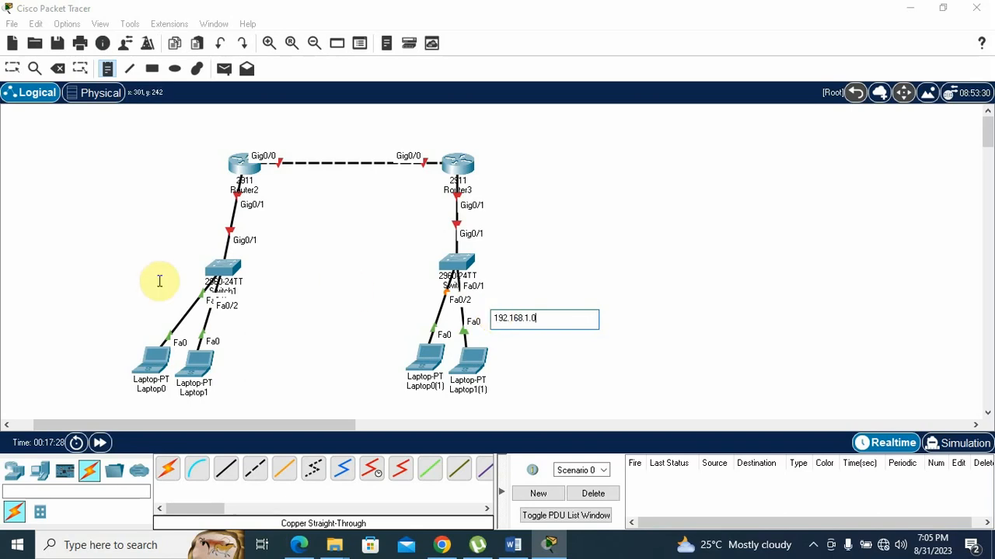
left_click(120, 300)
type("192.168.5.0")
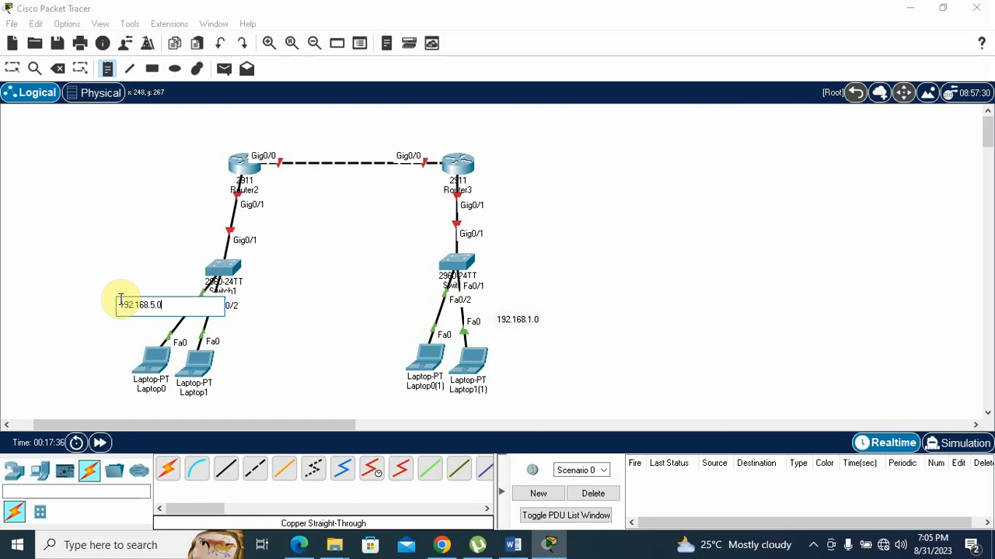
Move the 192.168.5.0 note up beside Switch1 and nudge the 192.168.1.0 note slightly up and left.
left_click(11, 68)
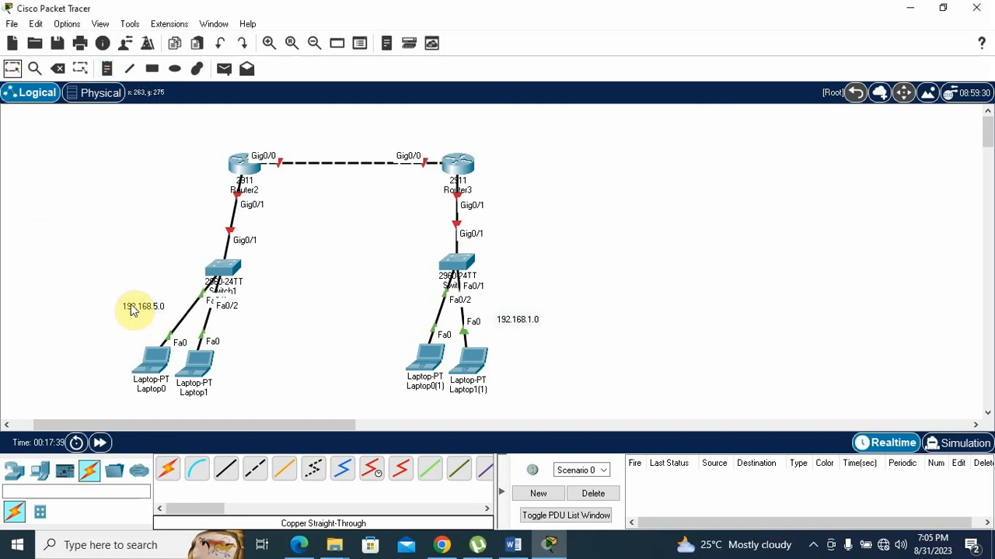
left_click_drag(129, 312, 134, 288)
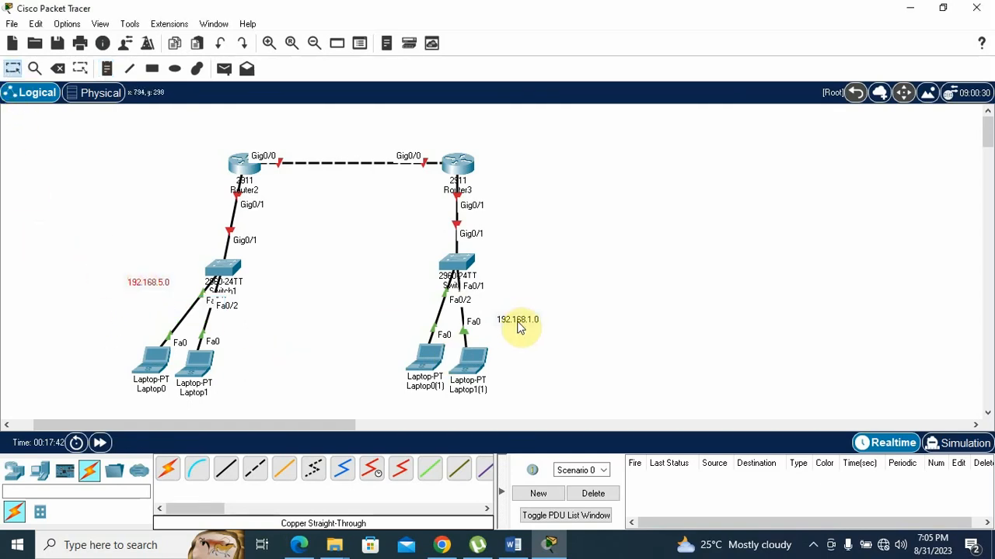
left_click_drag(515, 324, 511, 315)
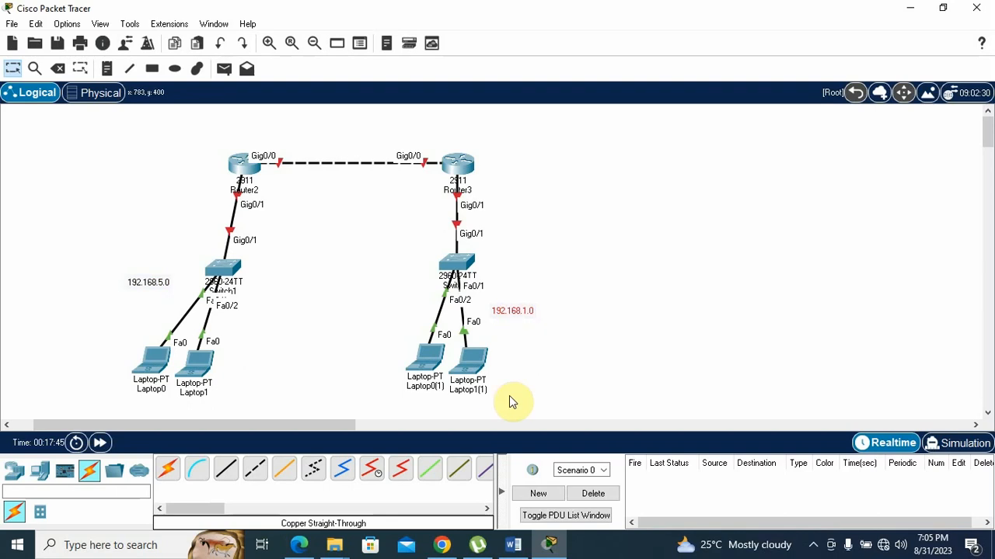
Find Notepad with a system search and open it with a blank document.
key("super")
type("not")
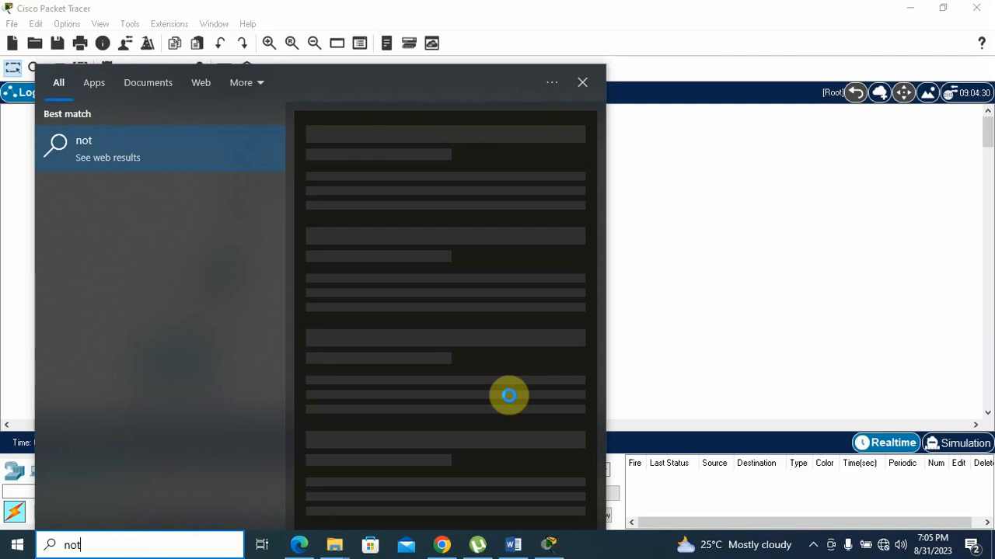
key("BackSpace")
key("BackSpace")
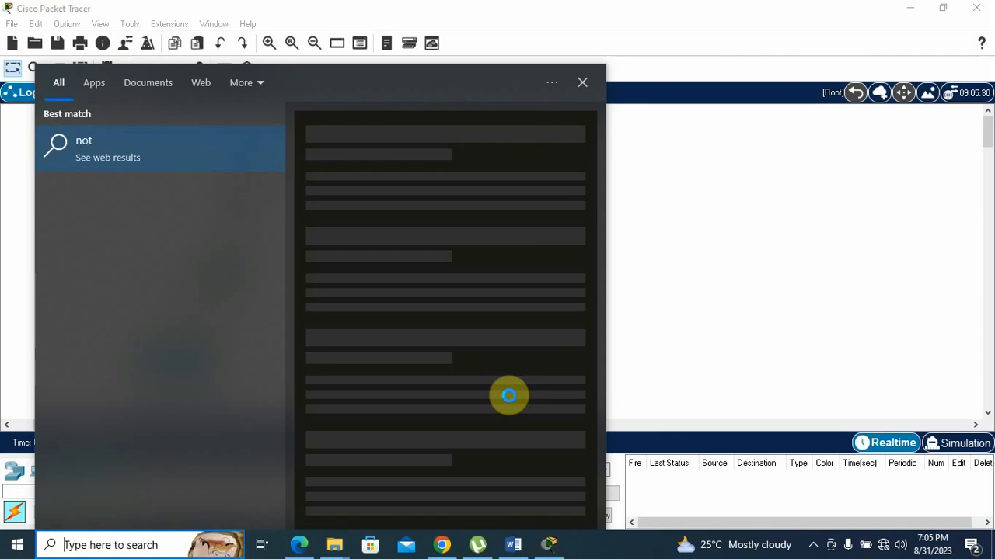
type("blo")
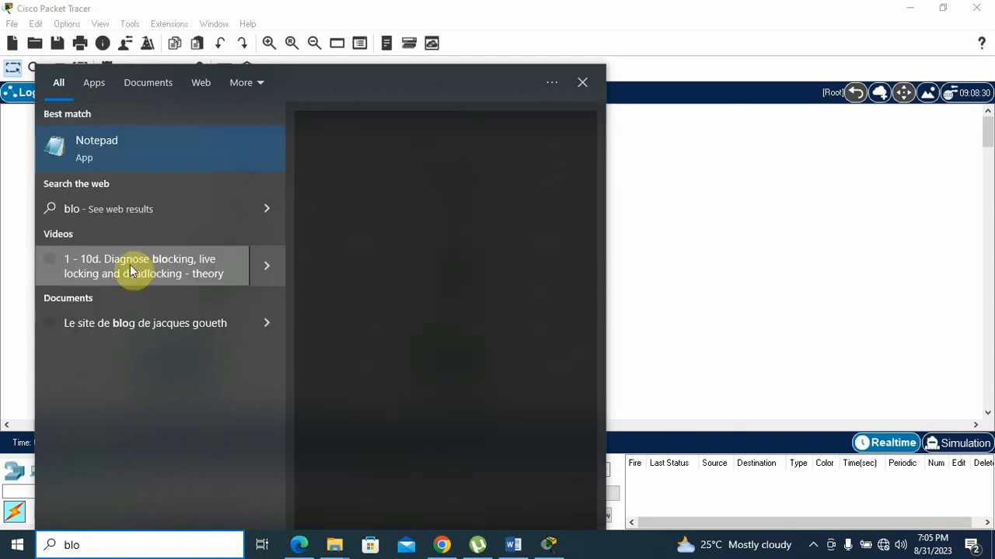
left_click(142, 155)
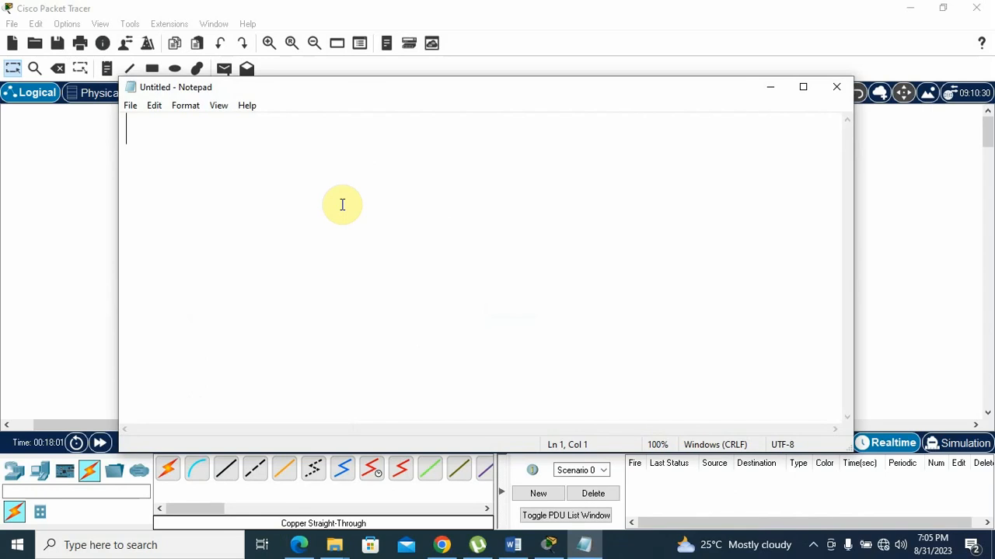
Write "Step 1: assign IP addresses to router's interfaces" as the first line of the Notepad document.
type("STE")
key("BackSpace")
key("BackSpace")
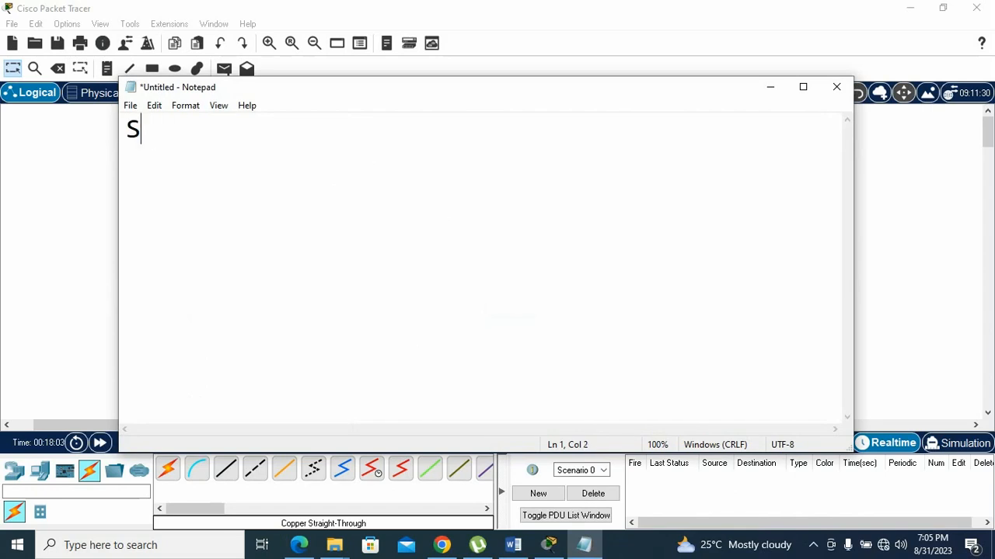
type("e")
key("BackSpace")
type("tep ")
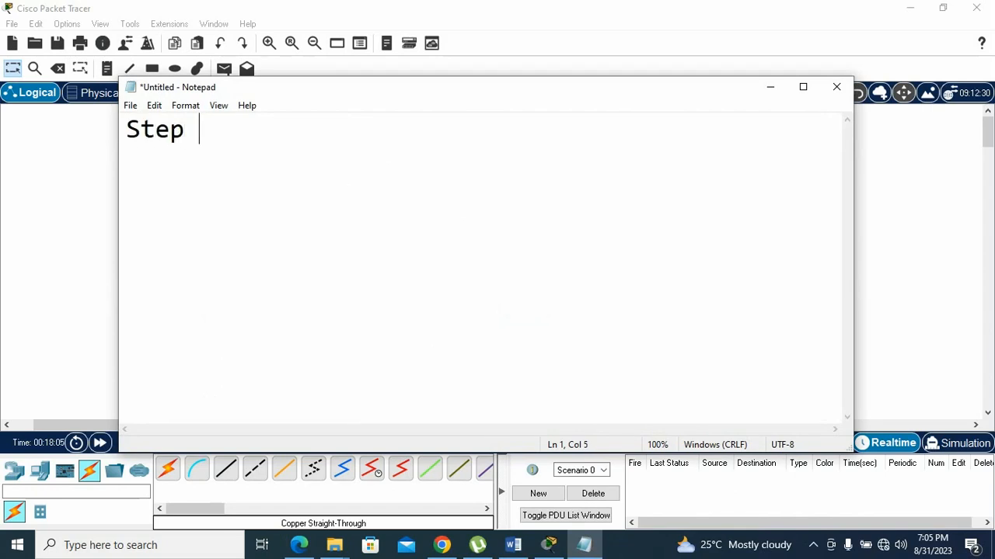
type("1: assign I")
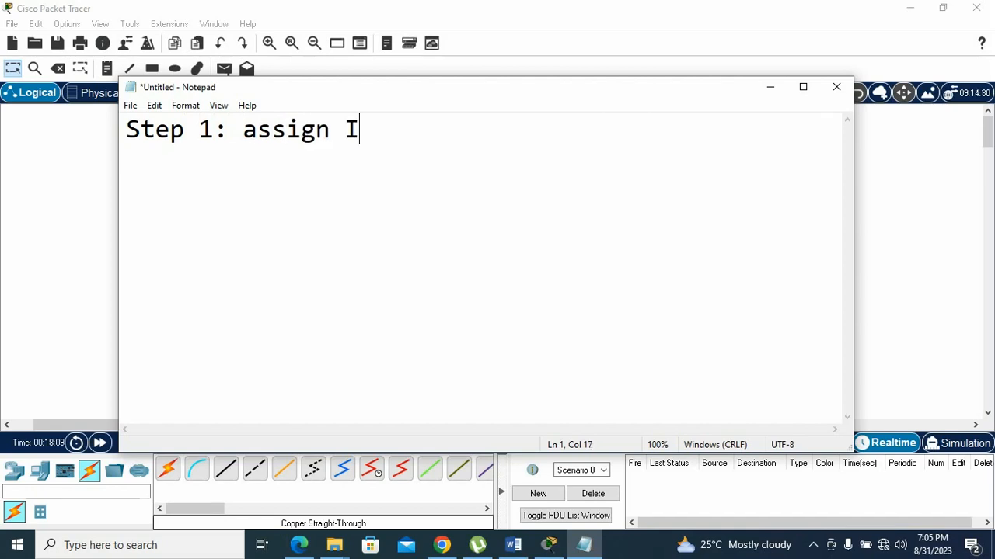
type("P addresses")
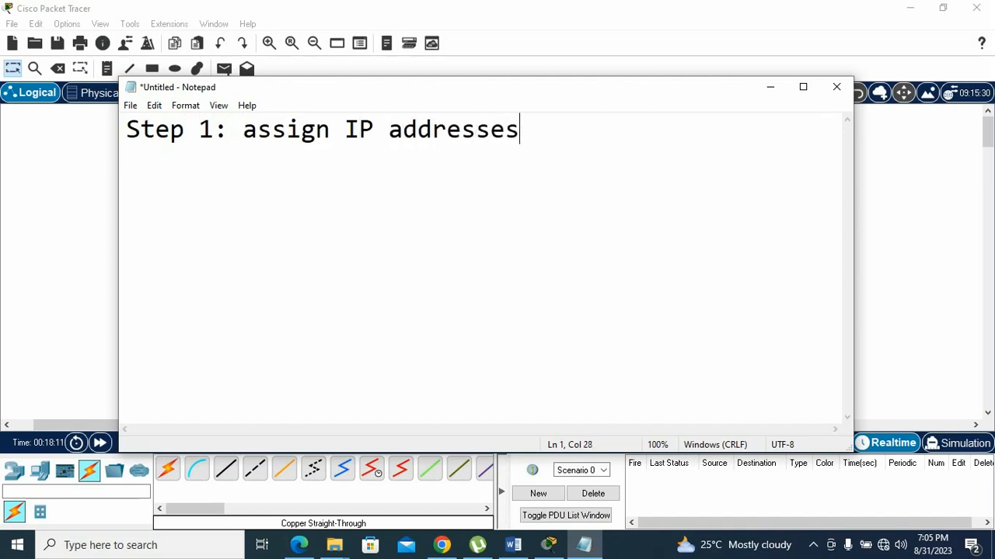
type("s")
key("BackSpace")
type("o")
key("BackSpace")
type("to routers")
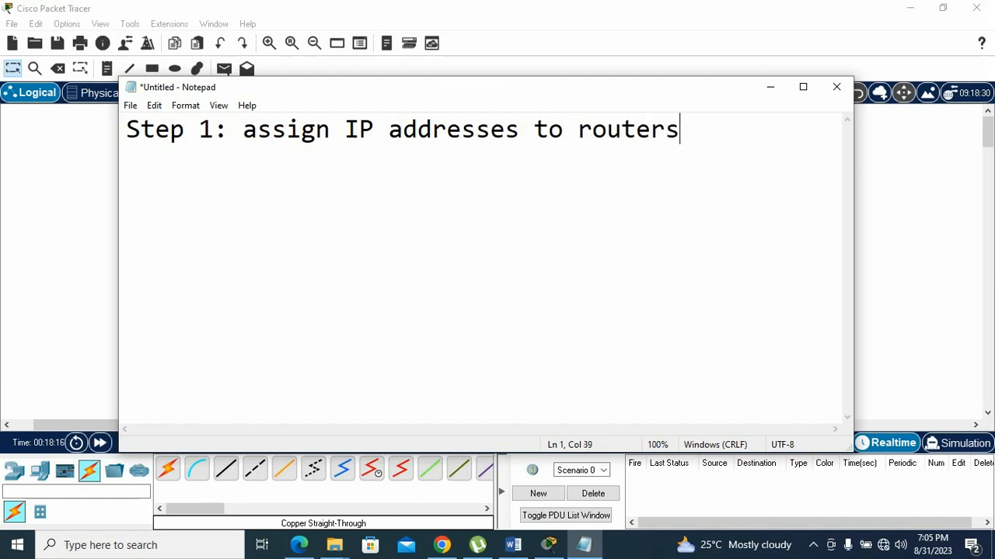
key("BackSpace")
type("'s in")
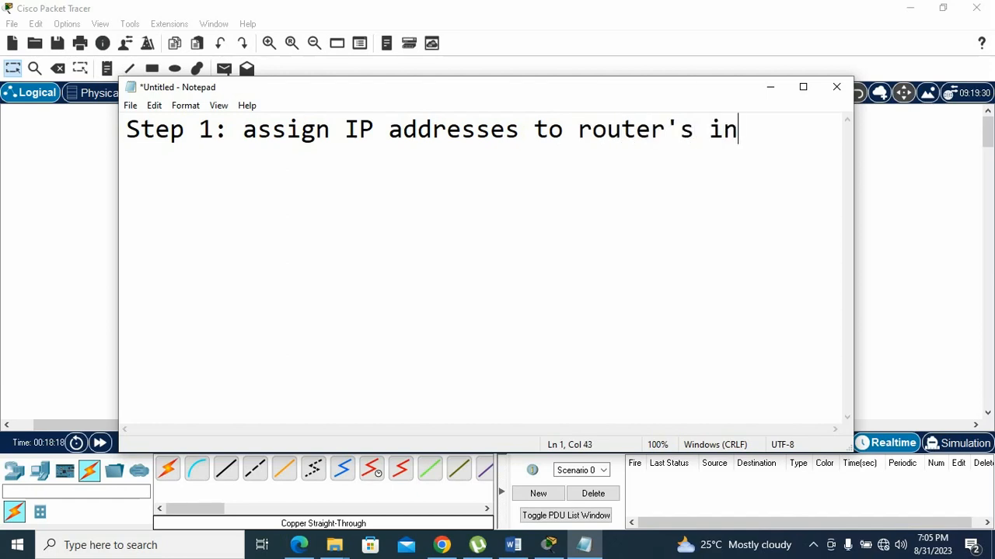
type("terfaces")
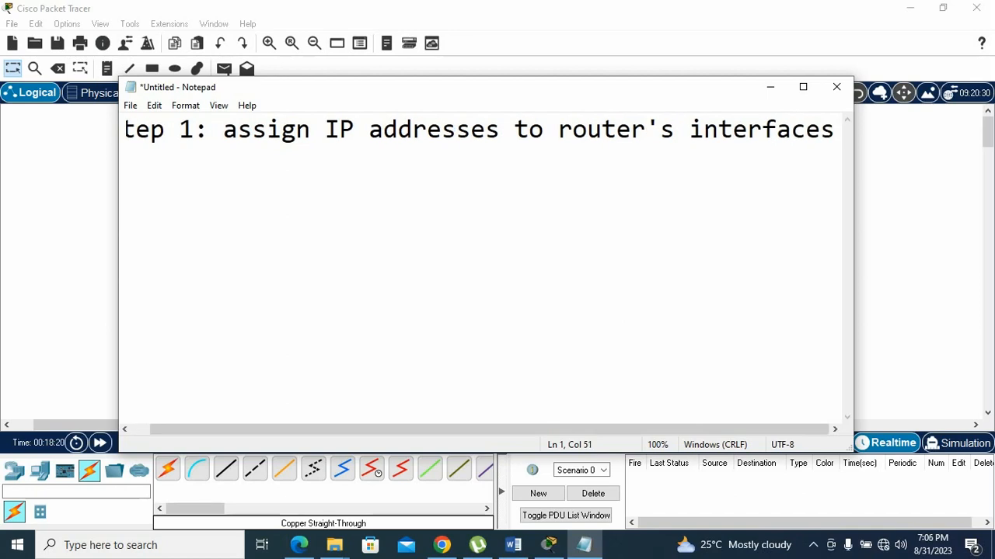
Break the Step 1 text before "interfaces" so that the word starts a second line.
key("Left")
key("Left")
key("Left")
key("Left")
key("Left")
key("Left")
key("Left")
key("Left")
key("Left")
key("Left")
key("Return")
key("Right")
key("Right")
key("Right")
key("Right")
key("Right")
key("Right")
key("Right")
key("Right")
key("Right")
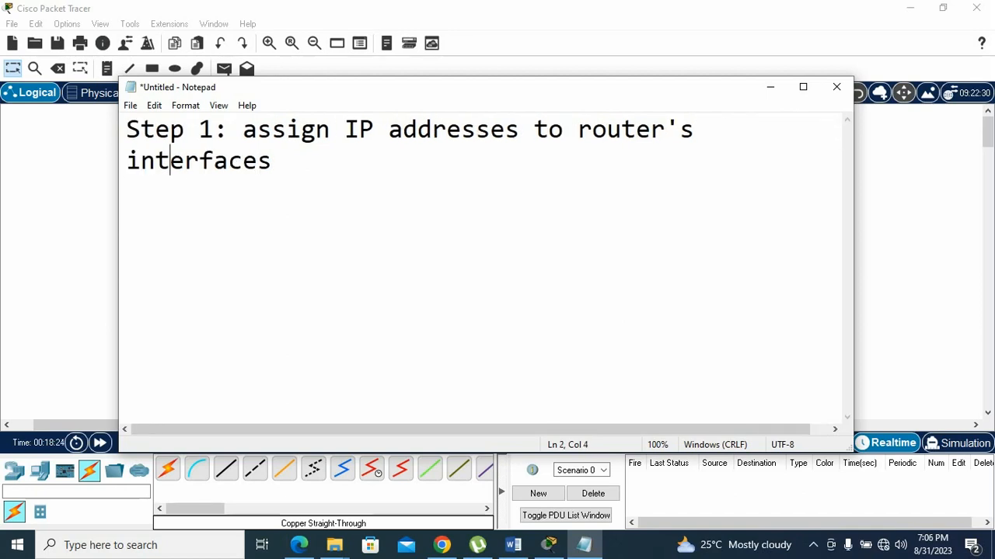
Add the line "step 2: assign IP addresses to end devices" below Step 1, separated by a blank line.
key("Return")
key("Return")
type("steps")
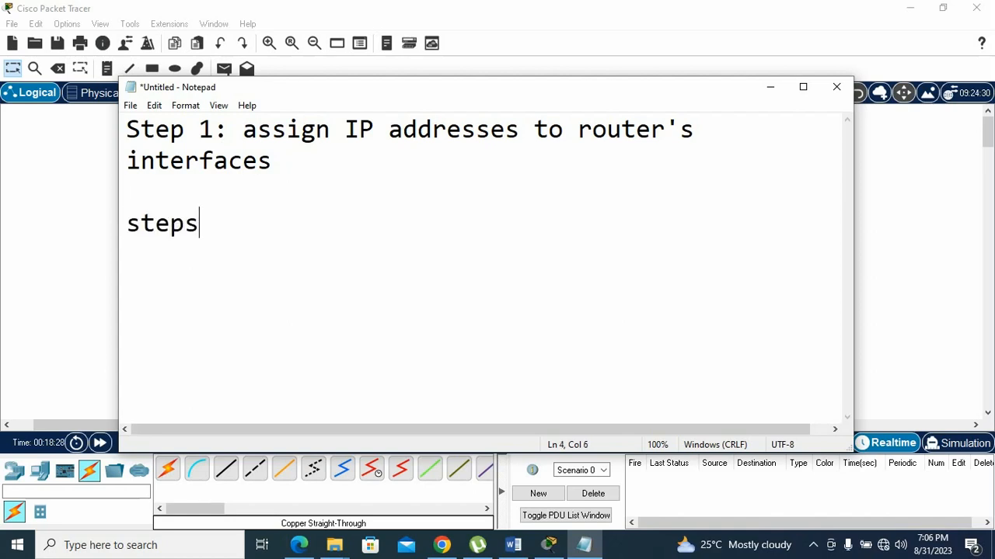
key("BackSpace")
type("2")
type("\"")
key("BackSpace")
key("BackSpace")
type(": assign ")
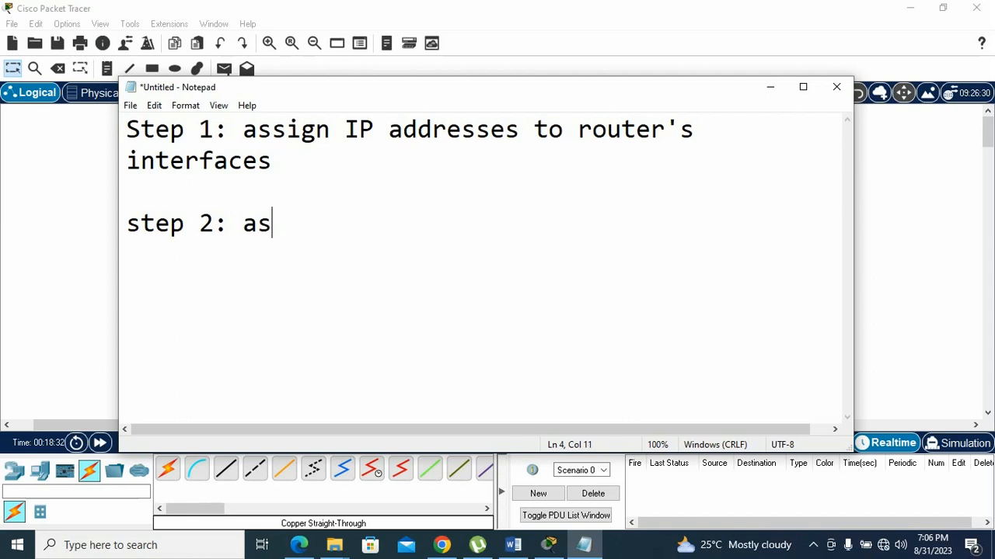
type("IP ad")
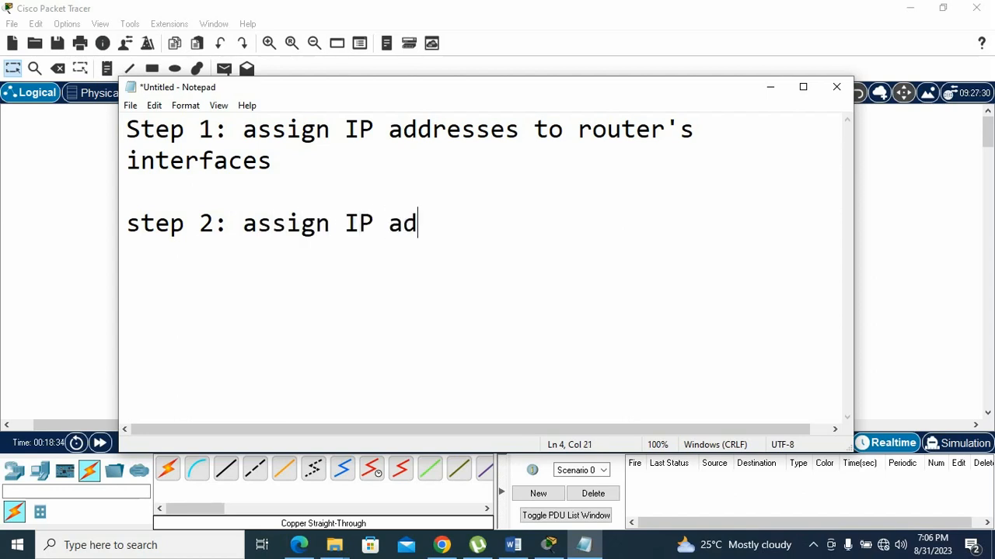
type("dresses ")
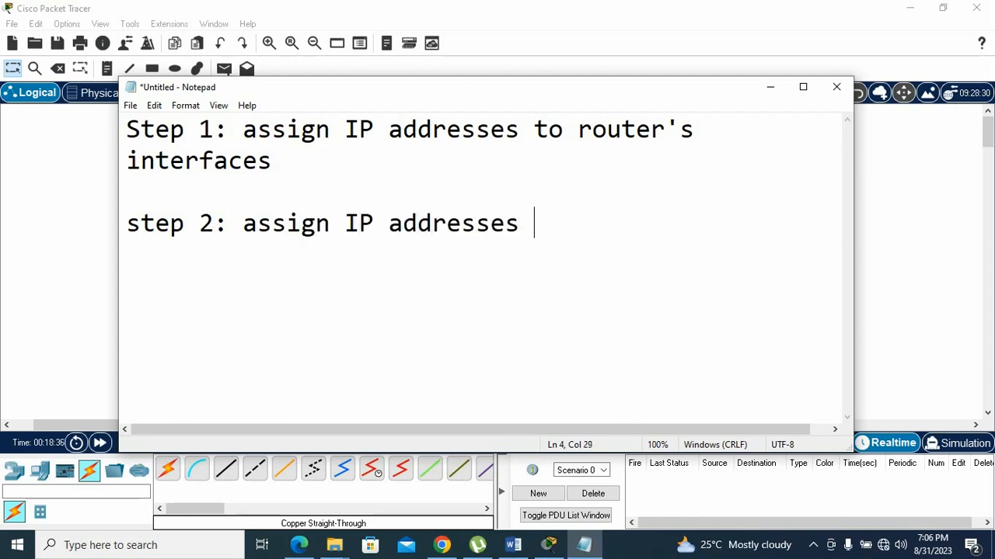
type("to end dev")
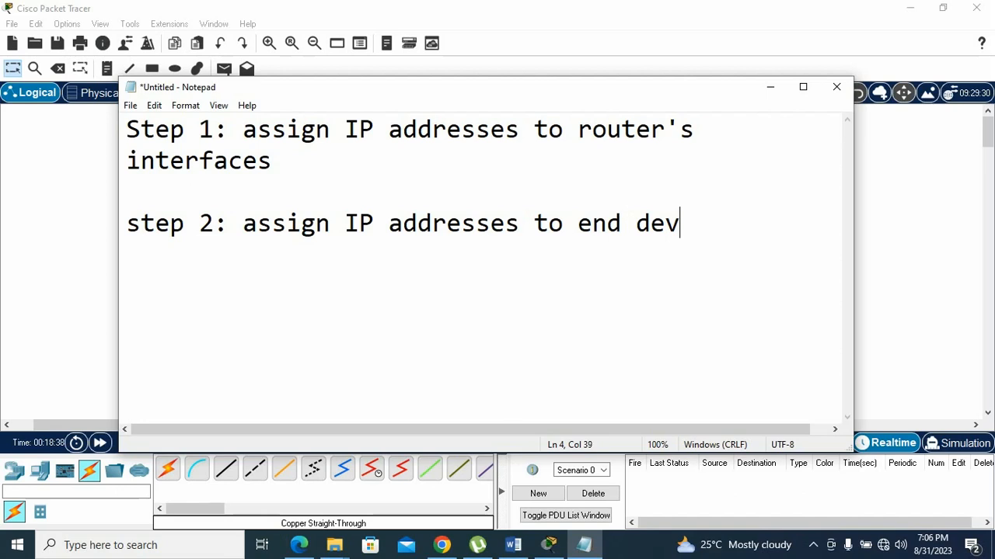
type("ices")
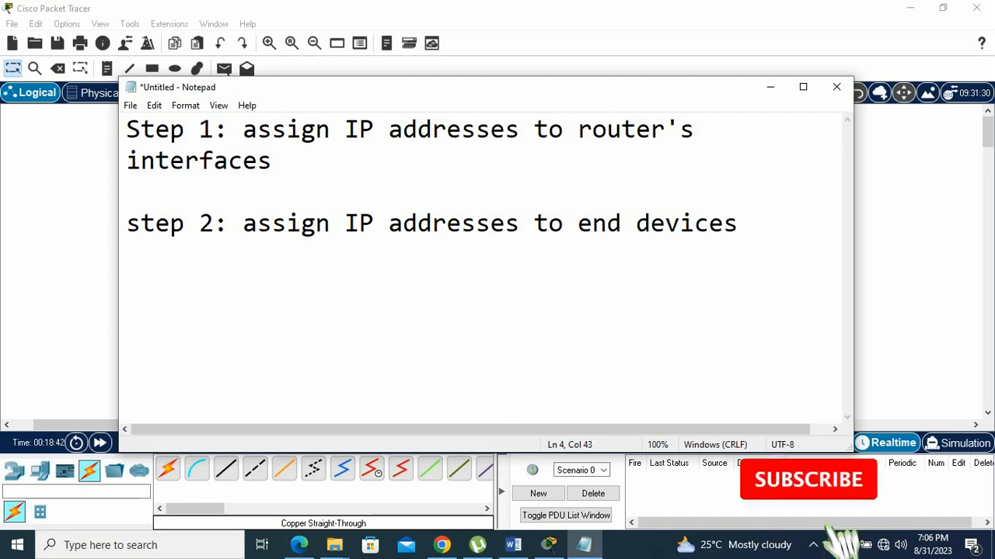
Add the line "step 3: chech the reachability by pinging." below step 2, separated by a blank line.
key("Return")
key("Return")
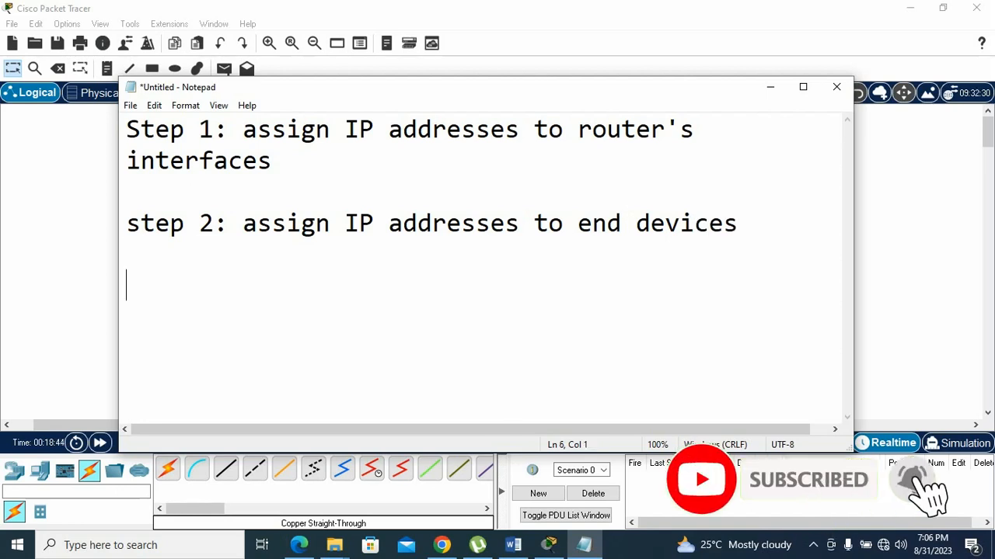
type("step 3:")
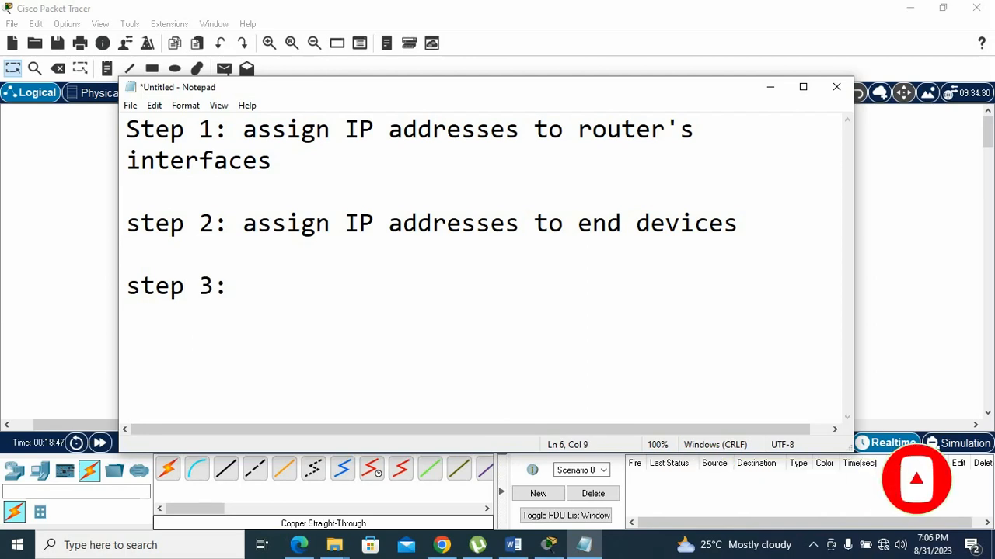
type(" chech ")
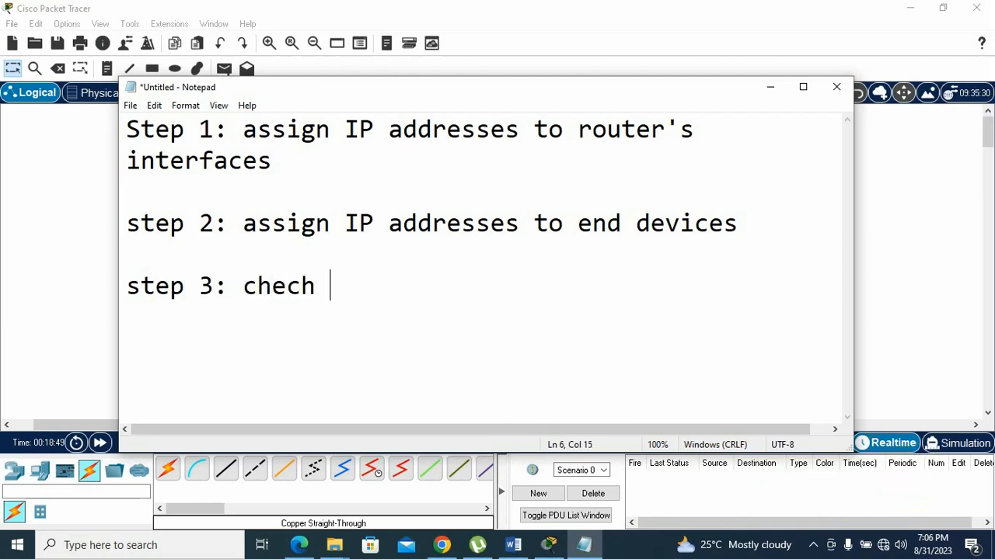
type("the reach")
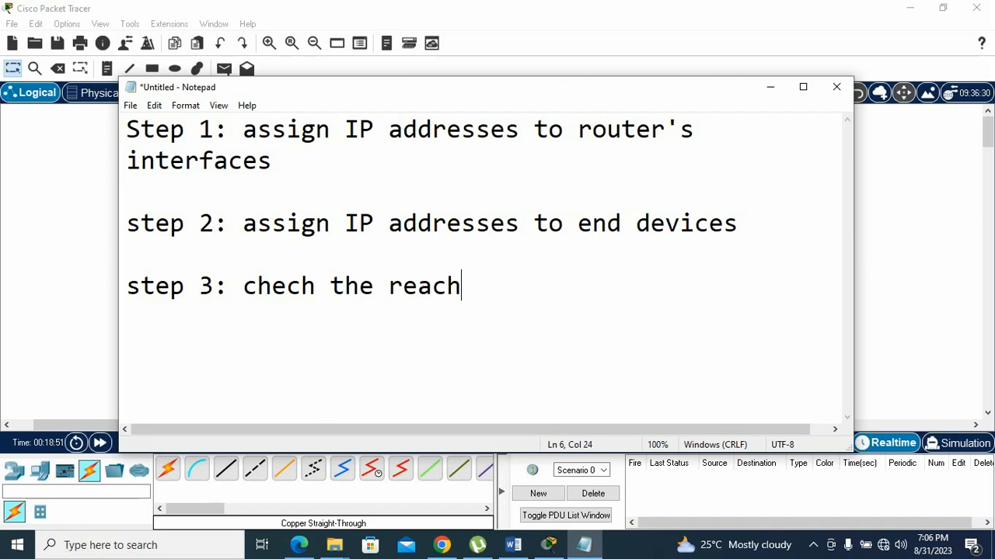
type("ability")
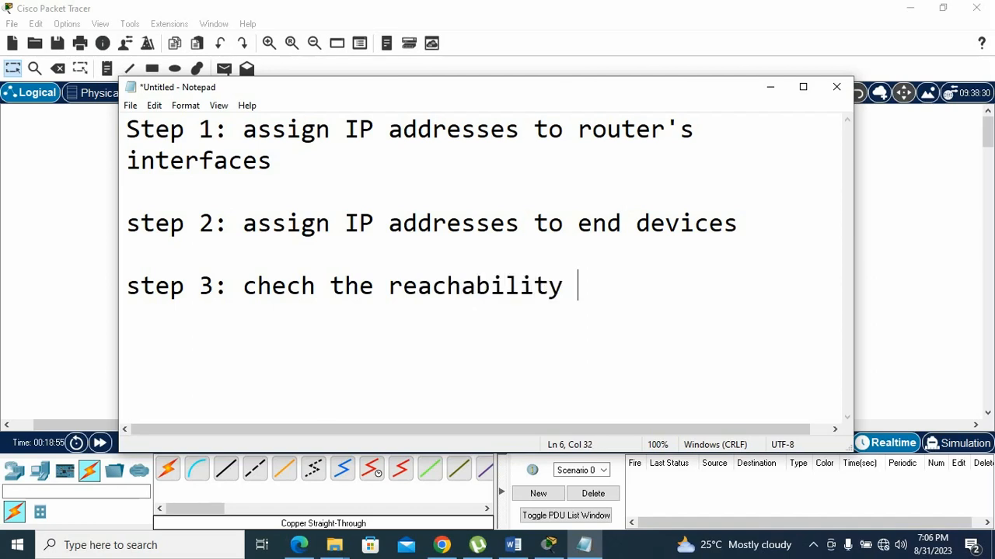
type(" by pinging")
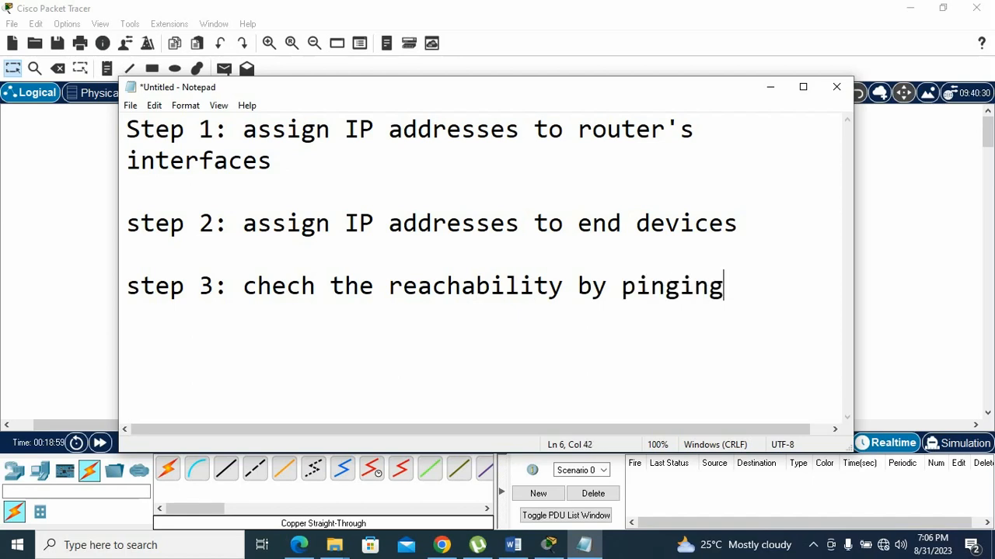
type(".")
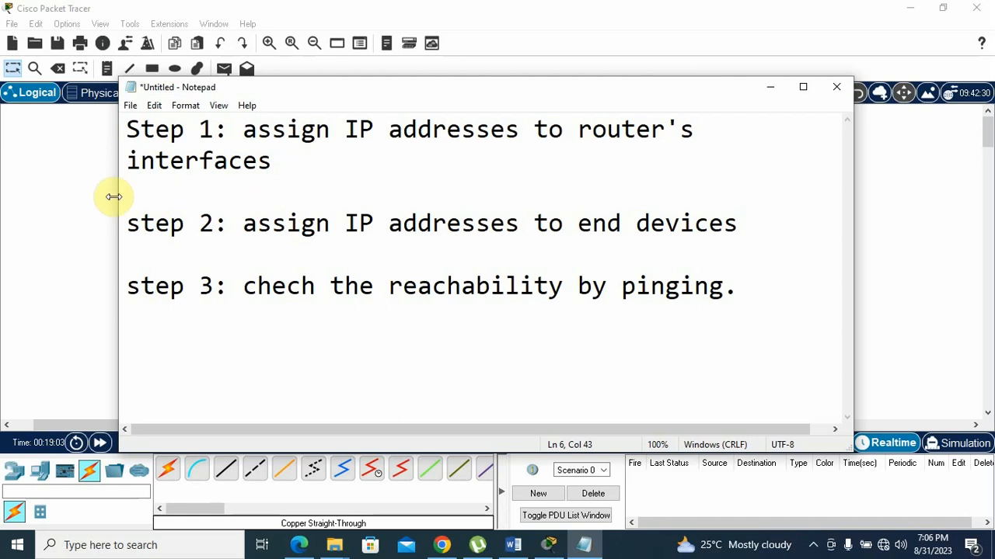
Switch to Packet Tracer and open the command-line interface of Router2.
left_click(91, 203)
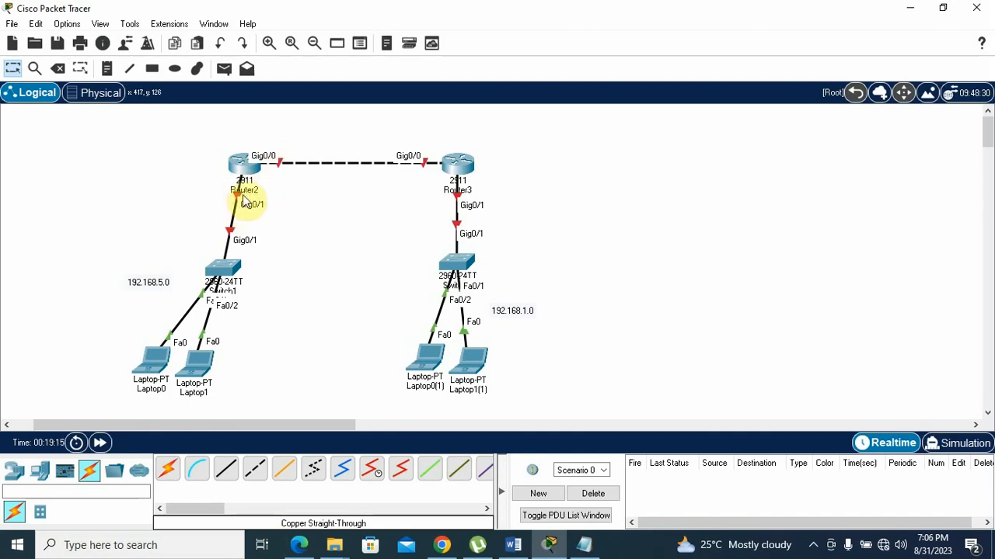
left_click(243, 163)
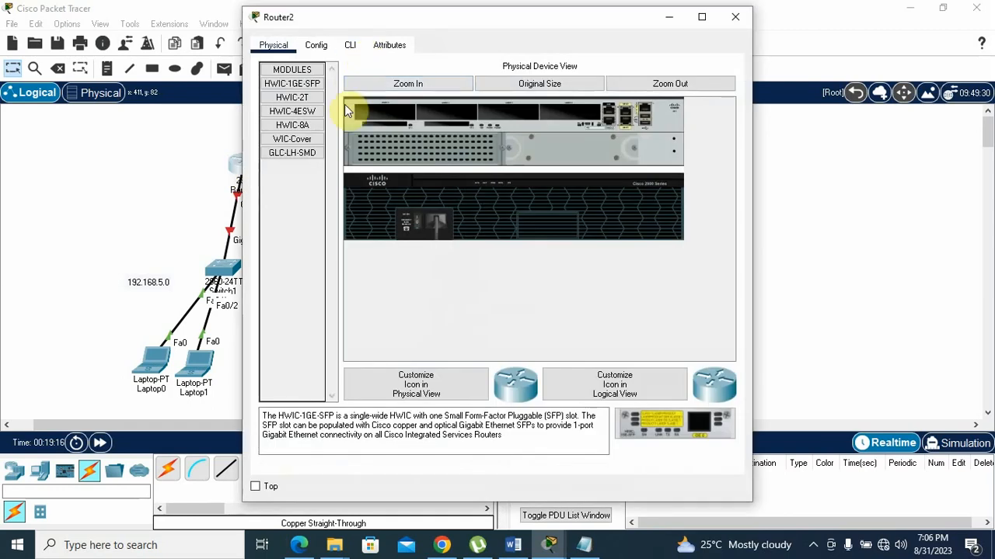
left_click(205, 186)
left_click(238, 168)
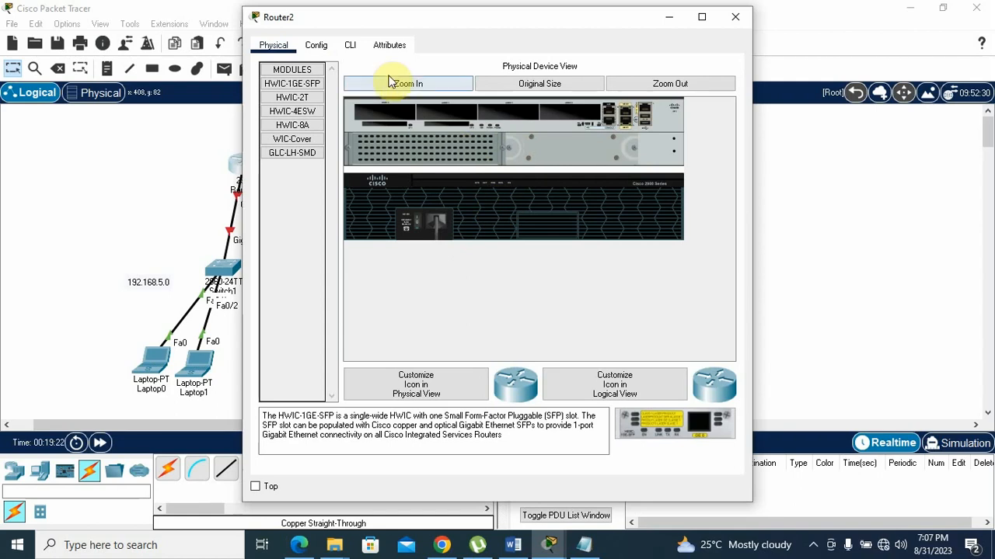
left_click(350, 45)
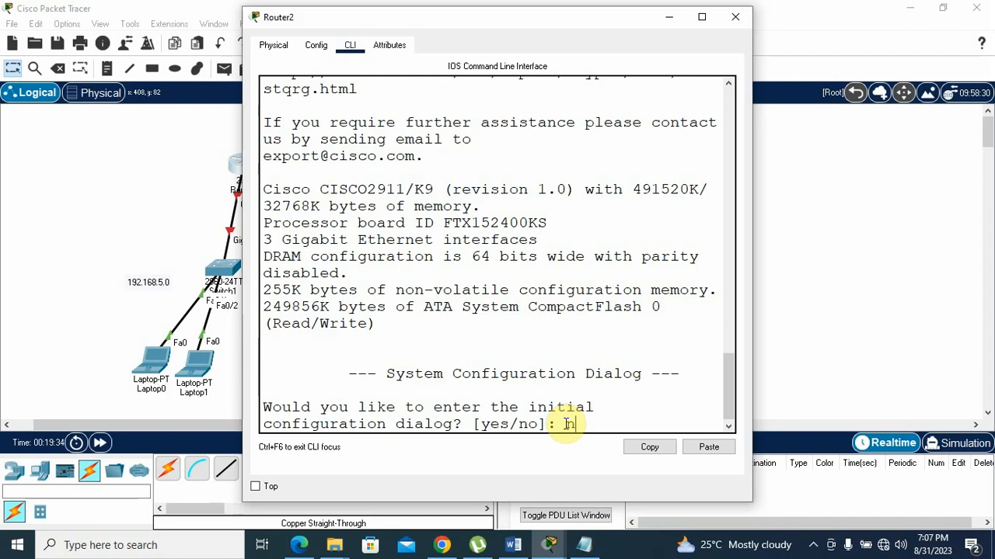
Answer no to Router2's initial configuration dialog and start a session at the user prompt.
key("Return")
key("Return")
key("Return")
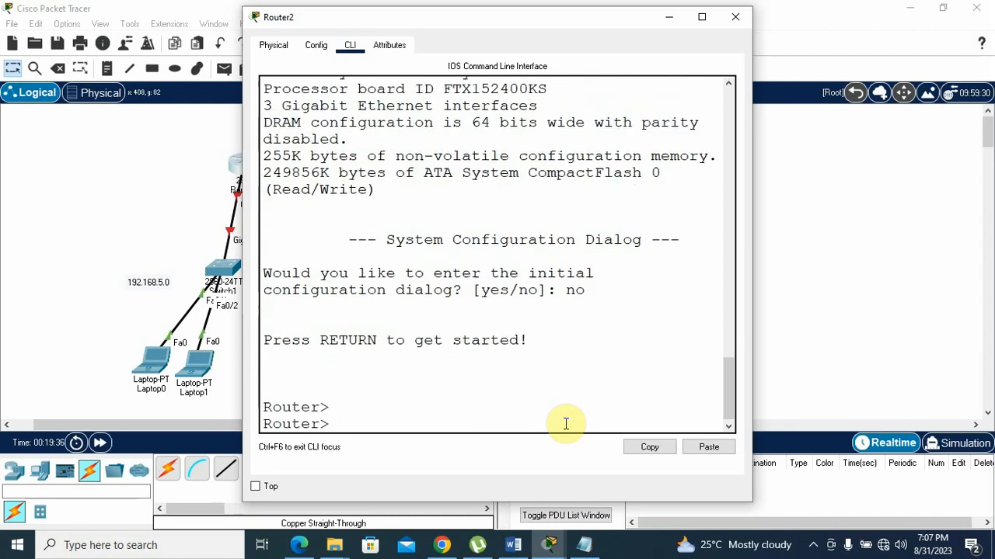
Place the Router2 window beside the left router's network and return to its latest command prompt.
left_click_drag(513, 25, 697, 13)
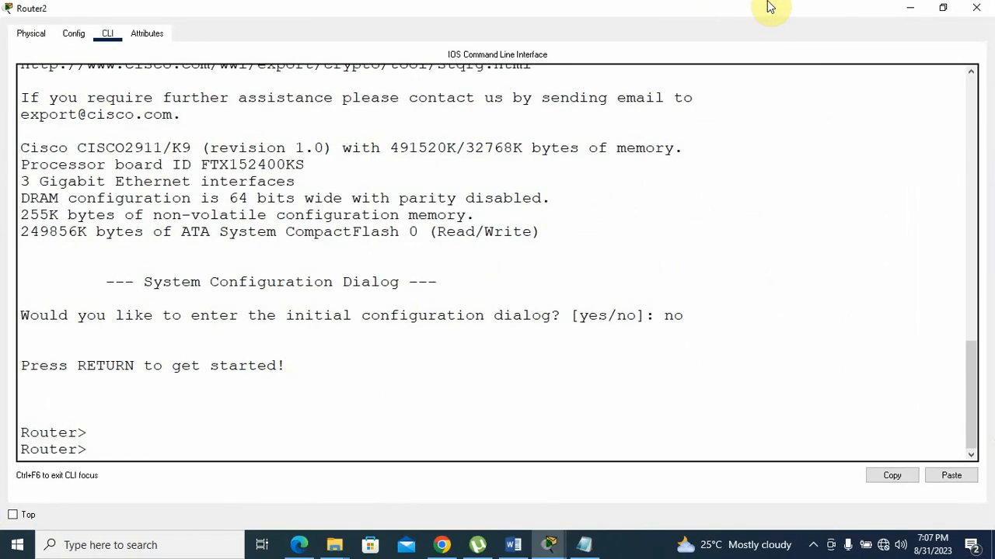
left_click_drag(764, 7, 752, 42)
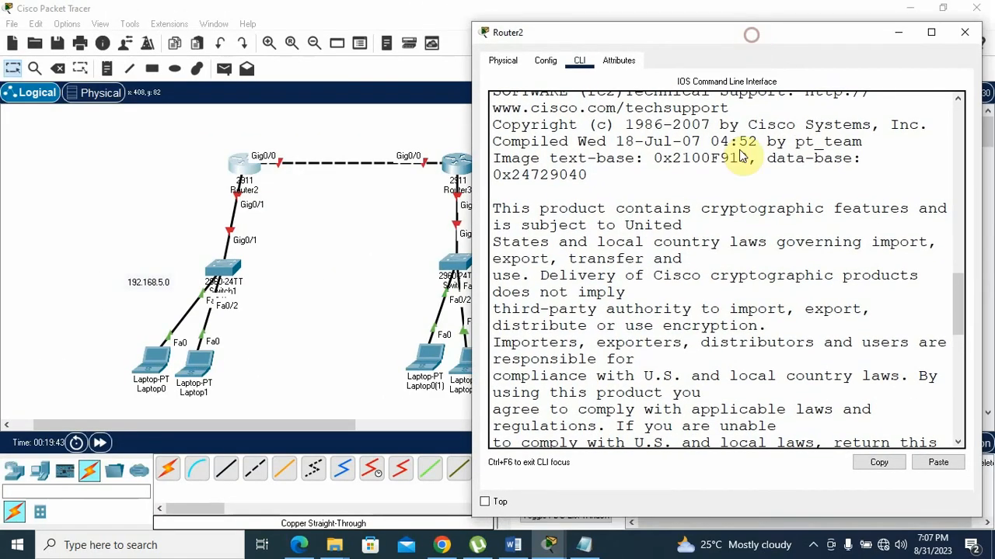
left_click_drag(959, 306, 959, 443)
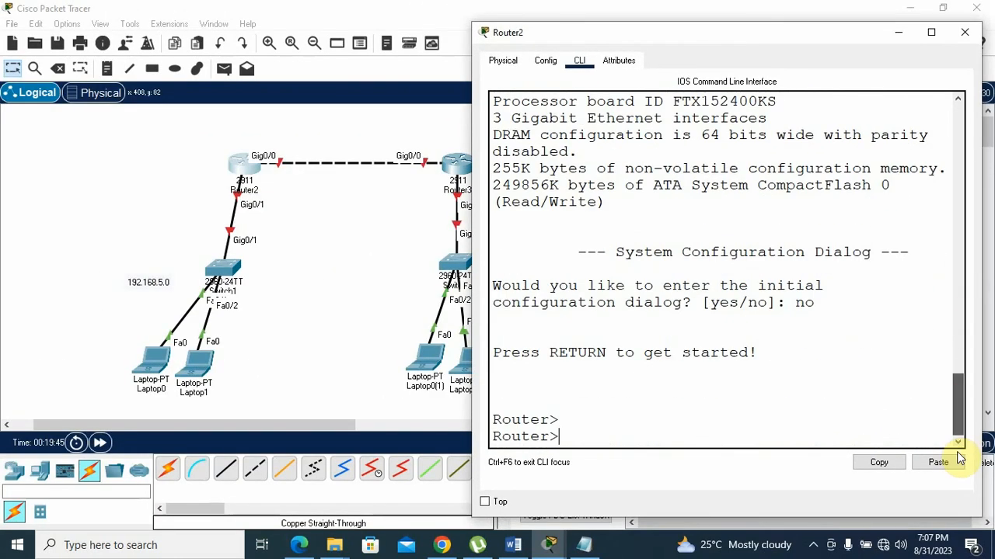
left_click_drag(560, 437, 501, 441)
left_click(560, 439)
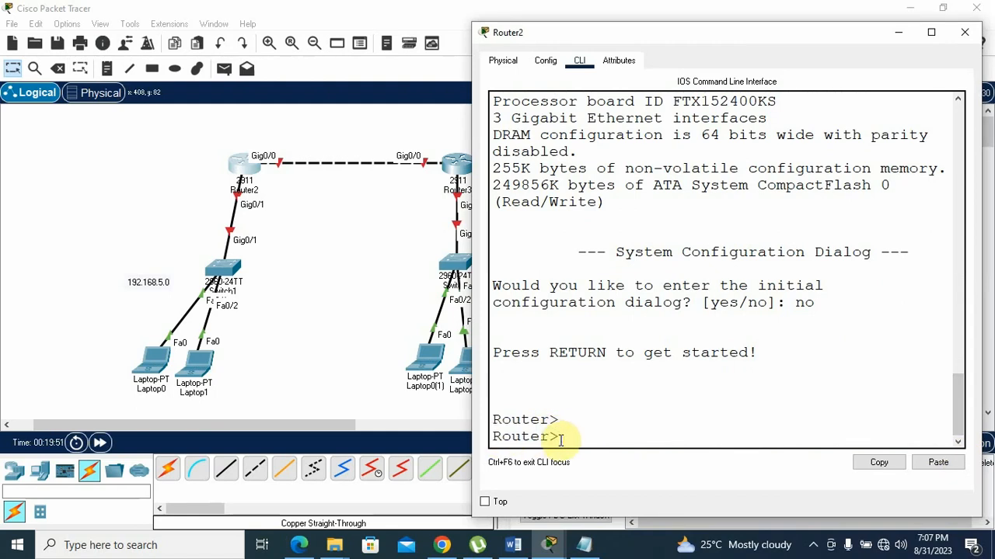
Enter privileged mode on Router2 with enable and open global configuration with configure terminal.
type("en")
key("Tab")
key("Return")
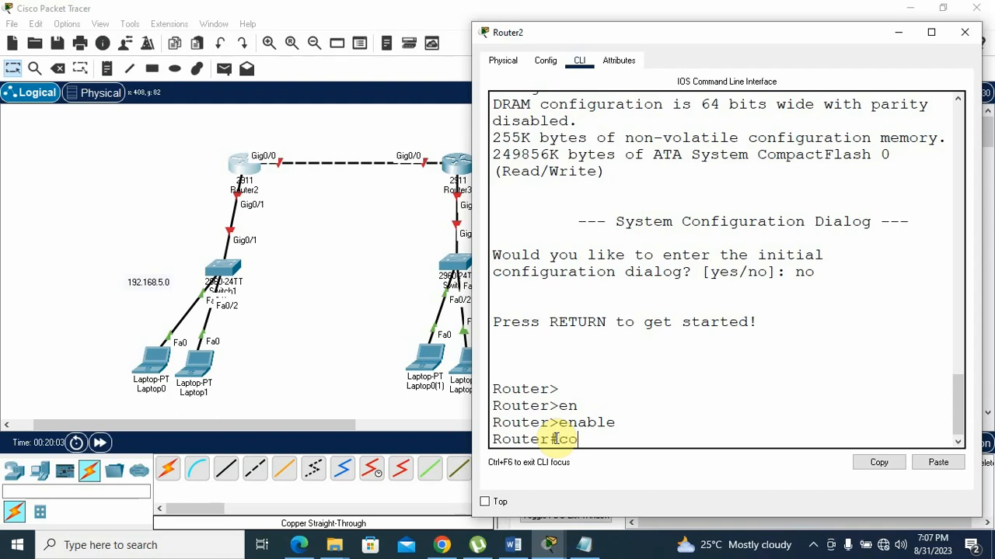
type("nf")
type("igure")
type(" ter")
key("BackSpace")
key("BackSpace")
type("te")
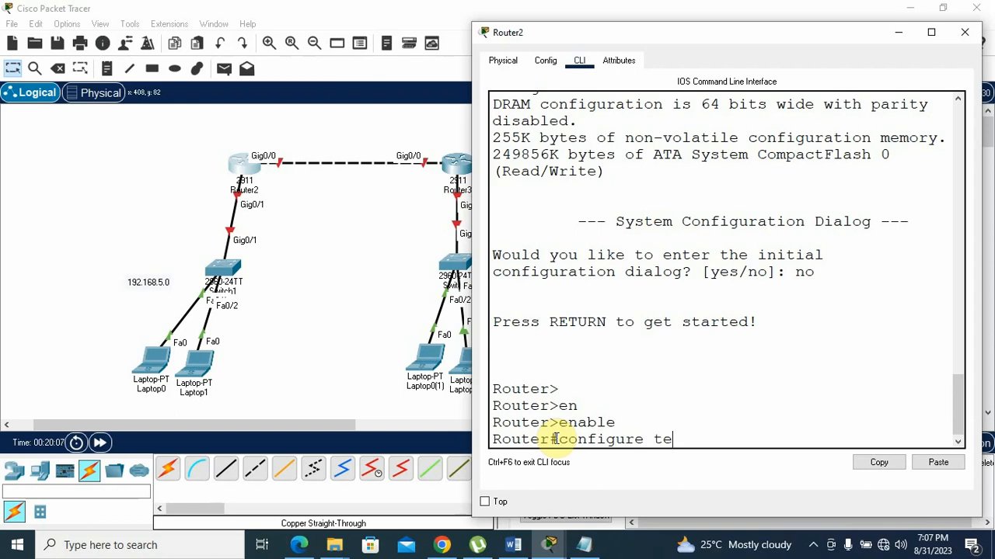
type("rminal")
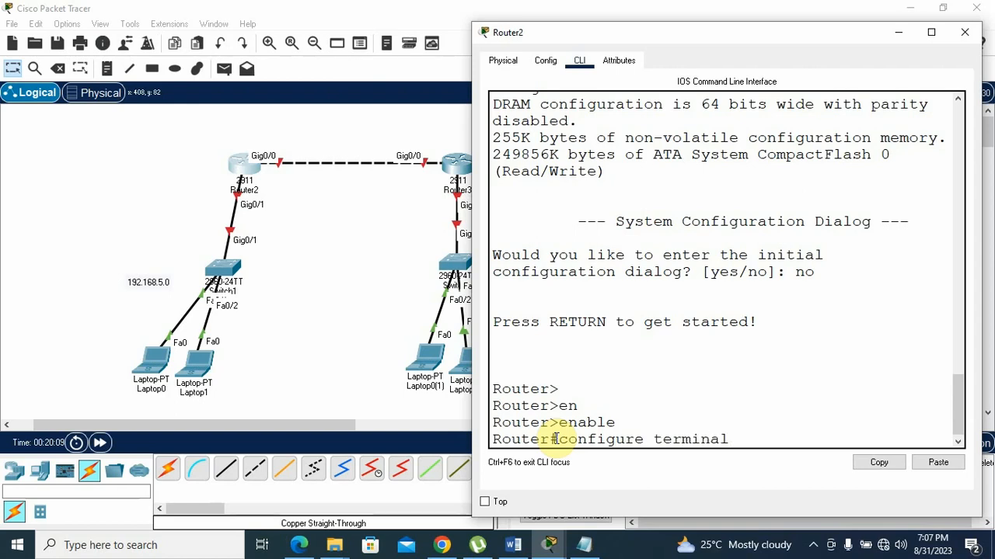
key("Return")
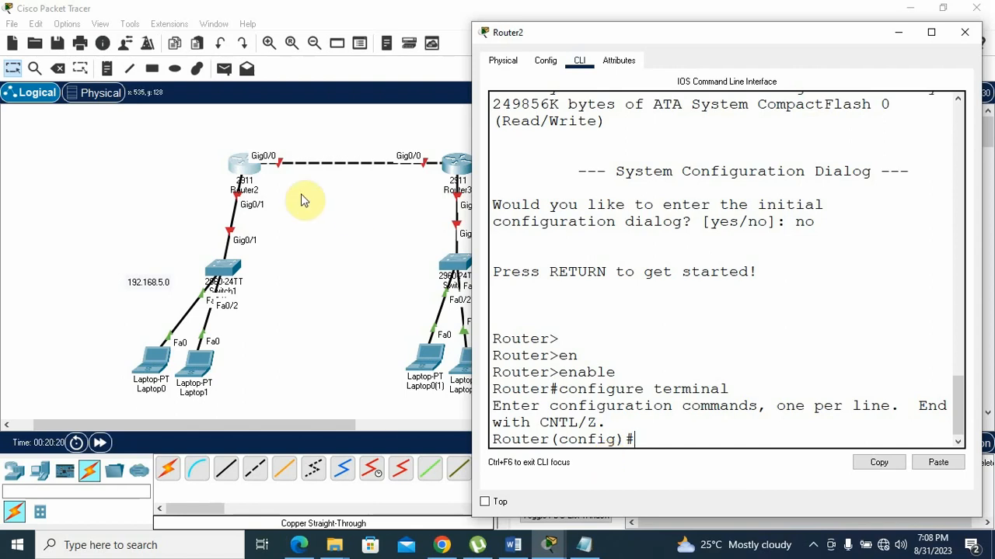
Enter interface configuration for gigabitEthernet 0/1 on Router2.
type("inter")
key("Tab")
type("g")
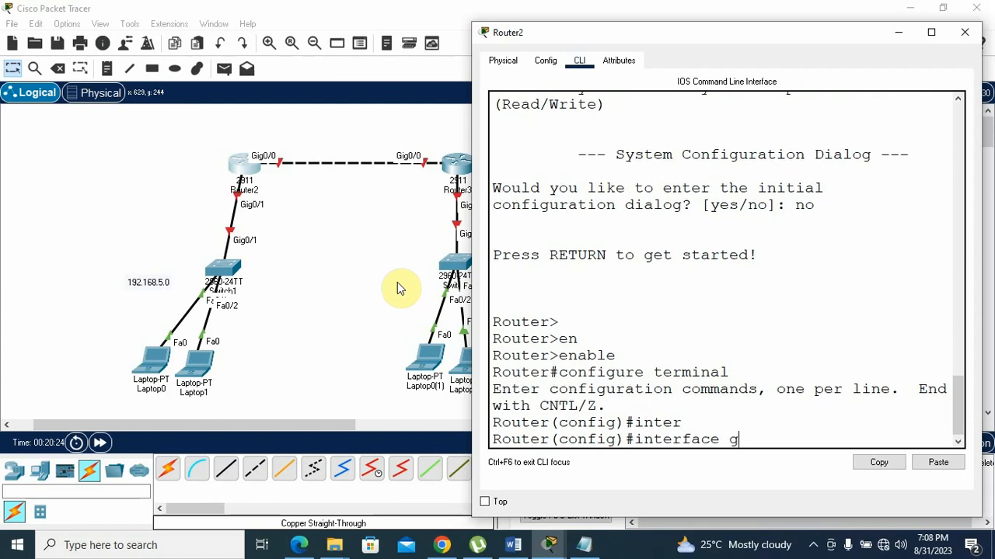
key("Tab")
type("0/1")
key("Return")
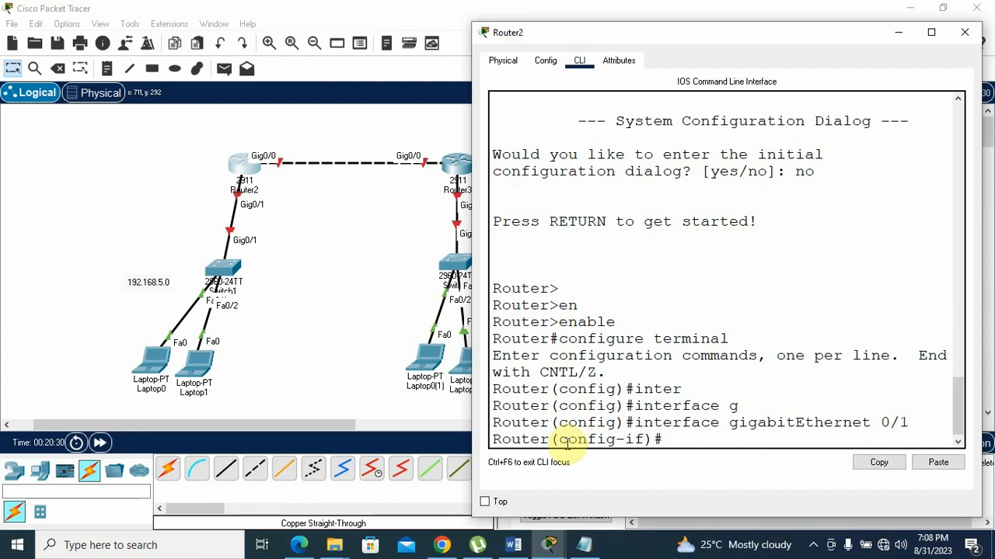
left_click_drag(560, 439, 641, 440)
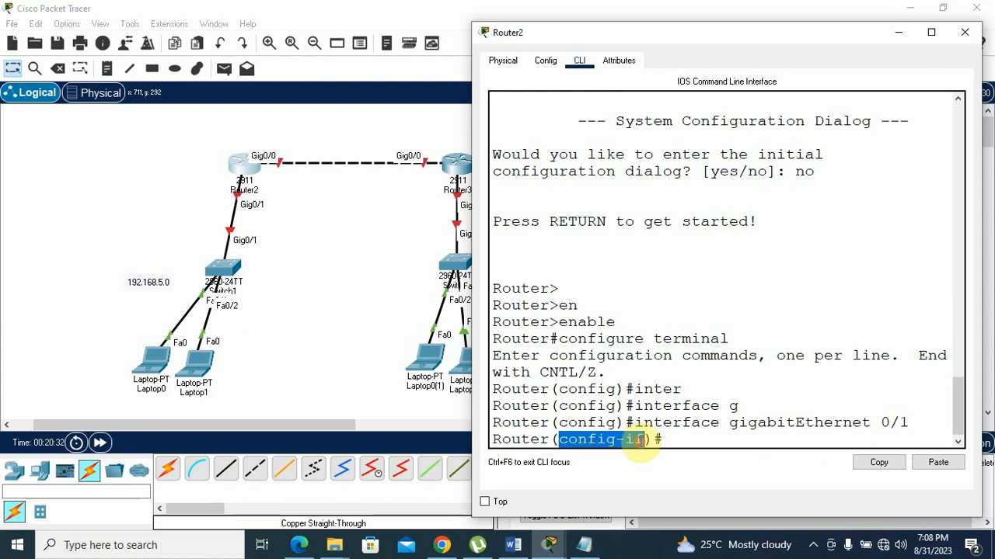
left_click(666, 439)
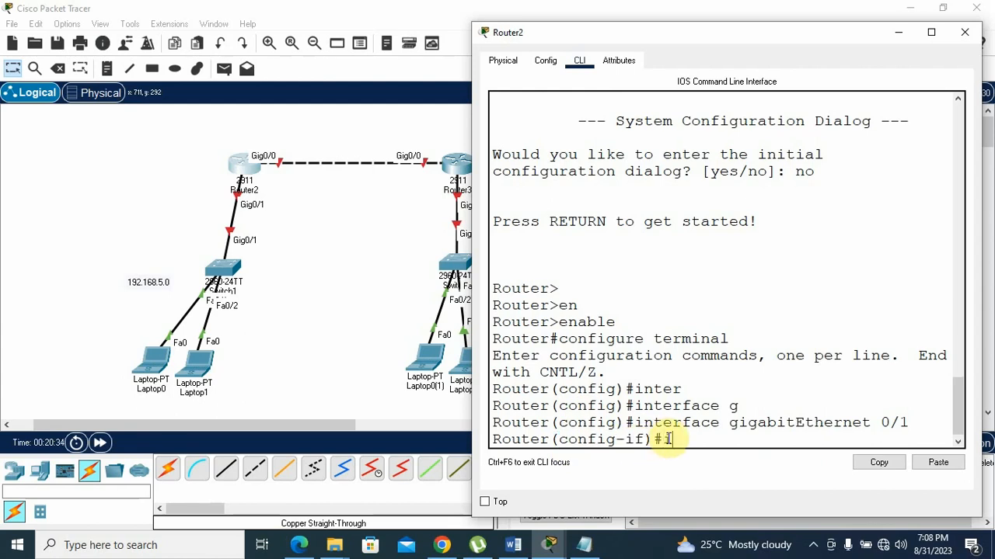
Assign IP address 192.168.5.1 with subnet mask 255.255.255.0 to Router2's gigabitEthernet 0/1 interface.
type("ip add")
key("Tab")
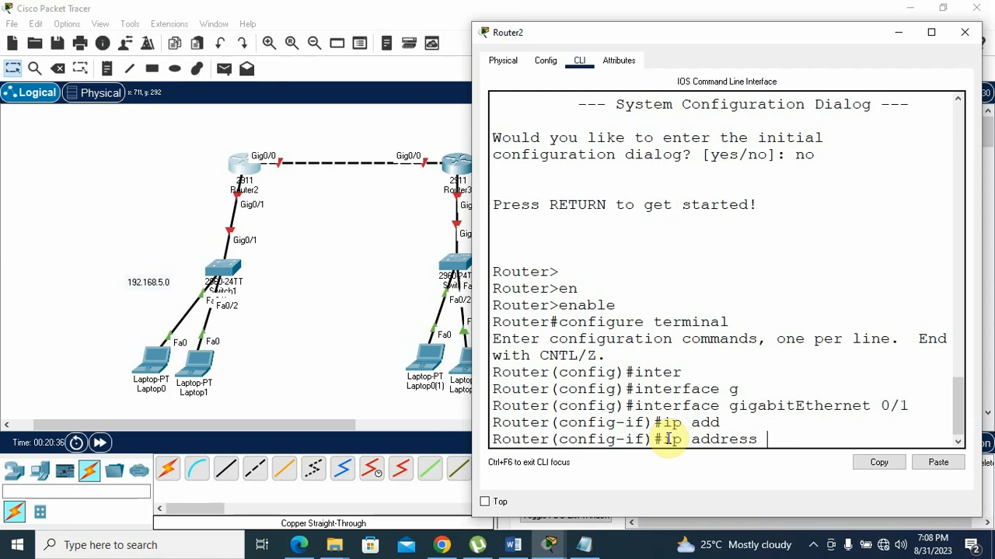
type("192.168.5.1 255.255")
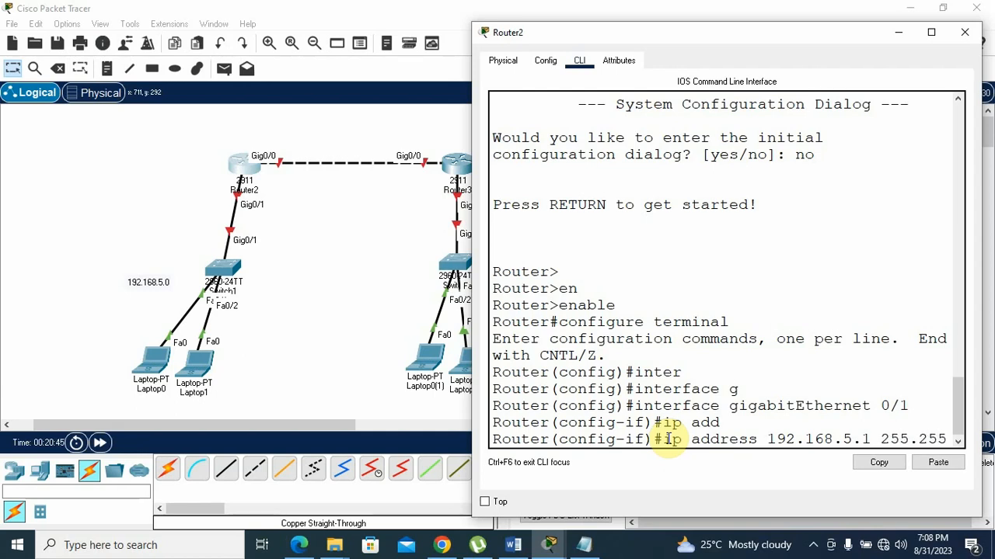
type(".255")
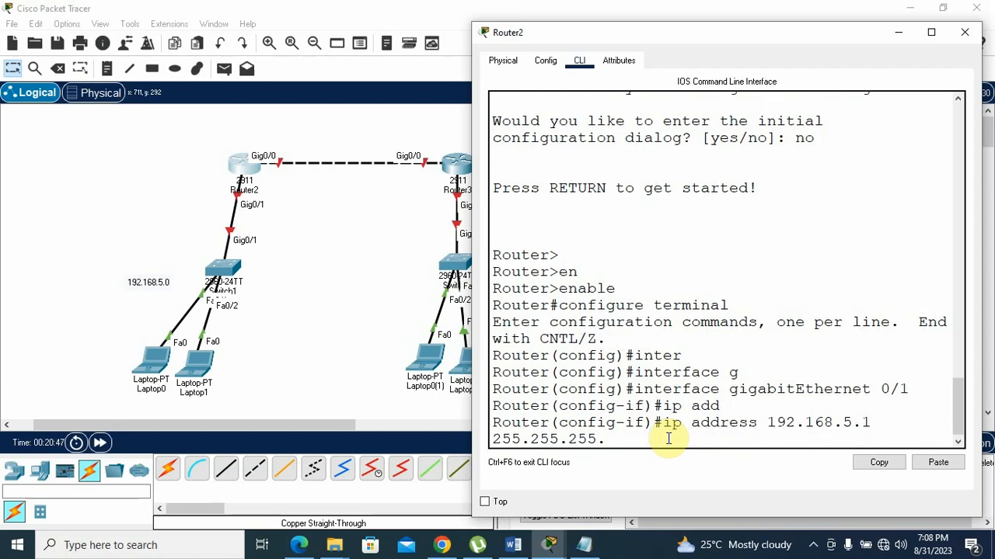
type(".0")
key("Return")
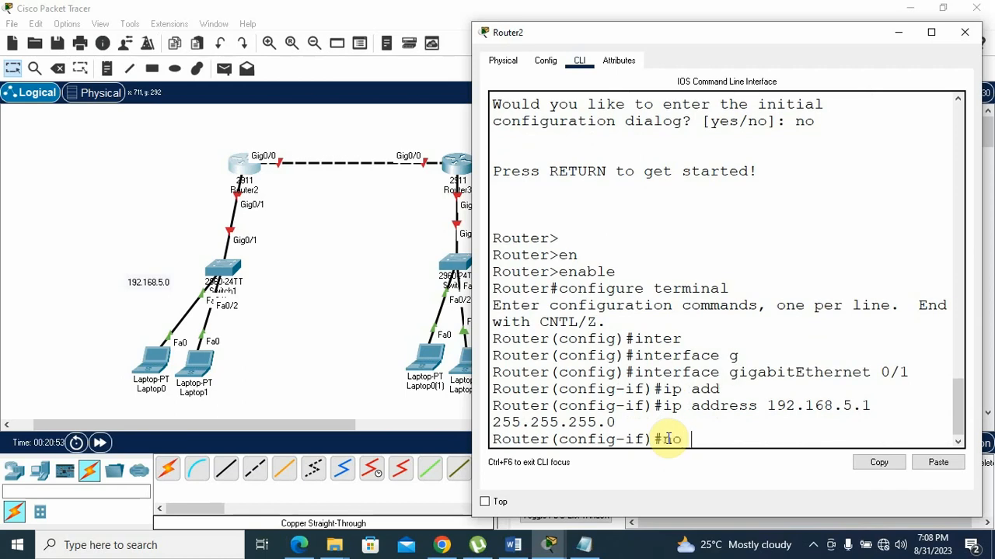
Enable Router2's gigabitEthernet 0/1 interface with the no shutdown command.
type("sh")
key("Tab")
key("Return")
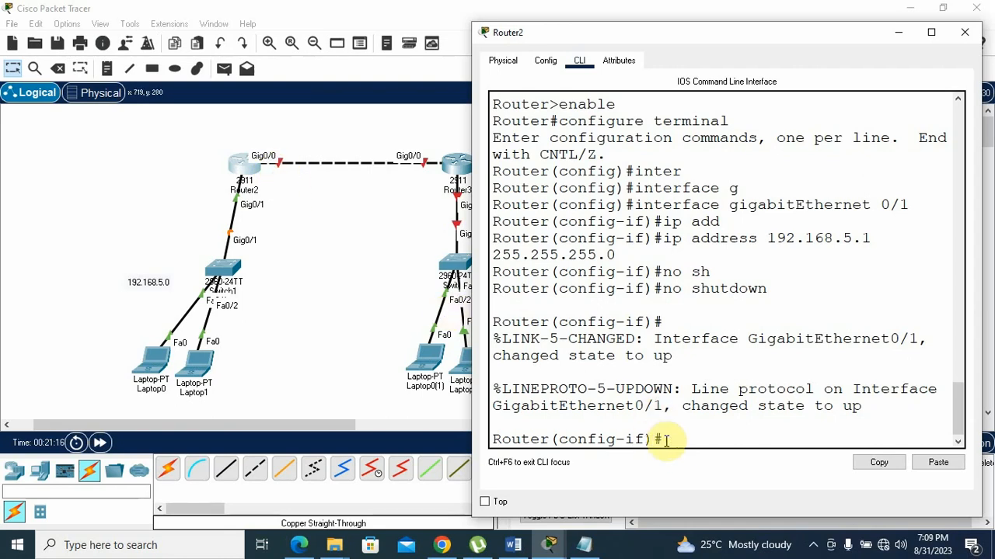
Exit the gigabitEthernet 0/1 interface configuration on Router2 back to global configuration mode.
type("exi")
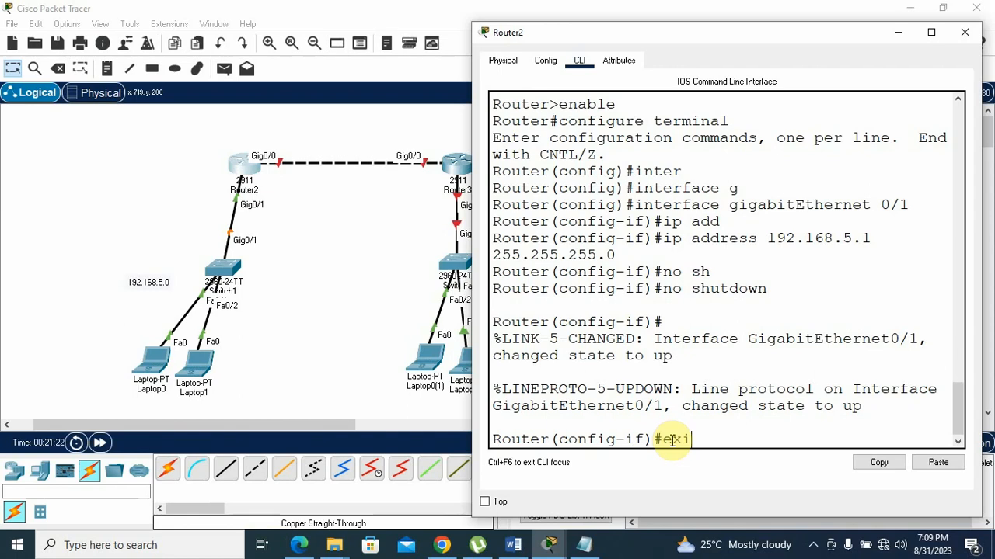
type("t")
key("Tab")
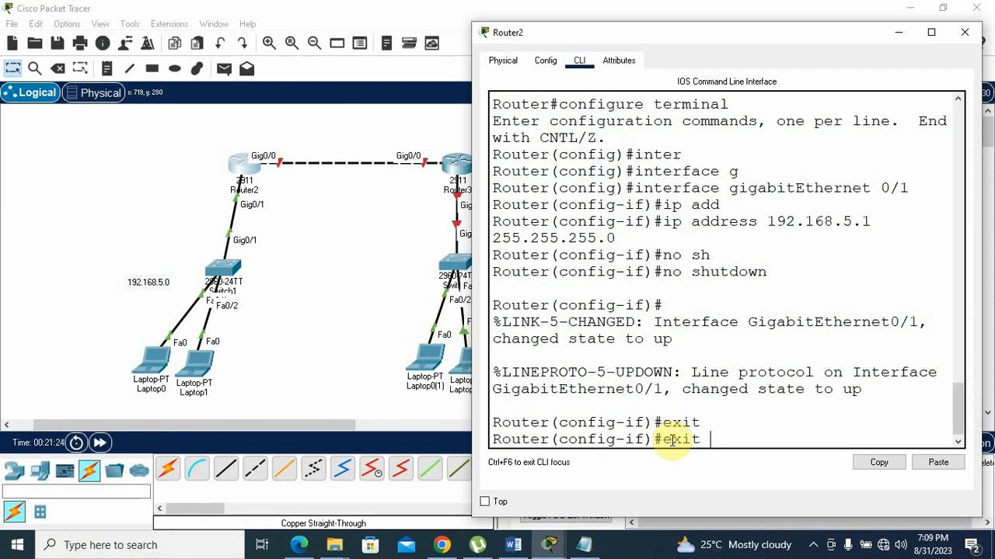
key("Return")
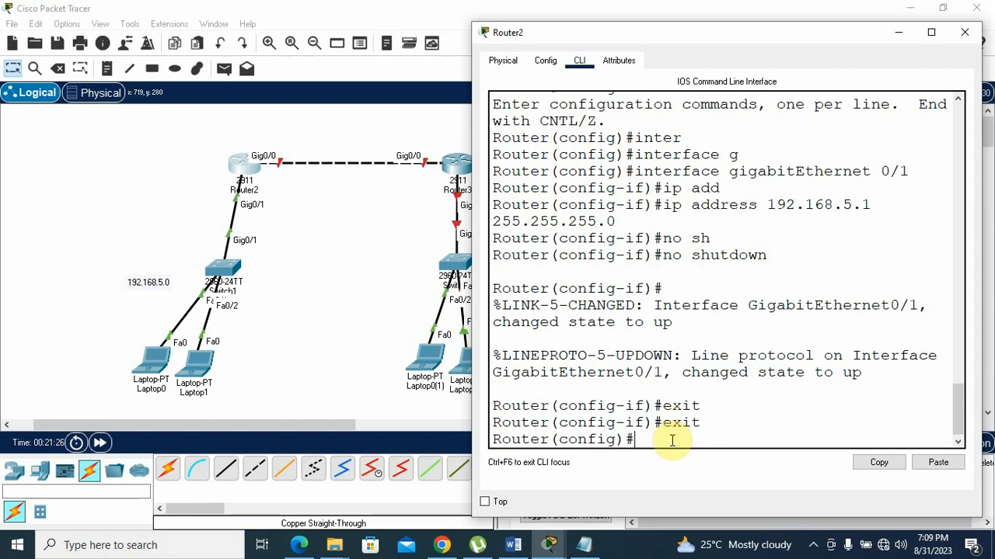
key("Return")
Enter interface configuration for gigabitEthernet 0/0 on Router2.
type("inter")
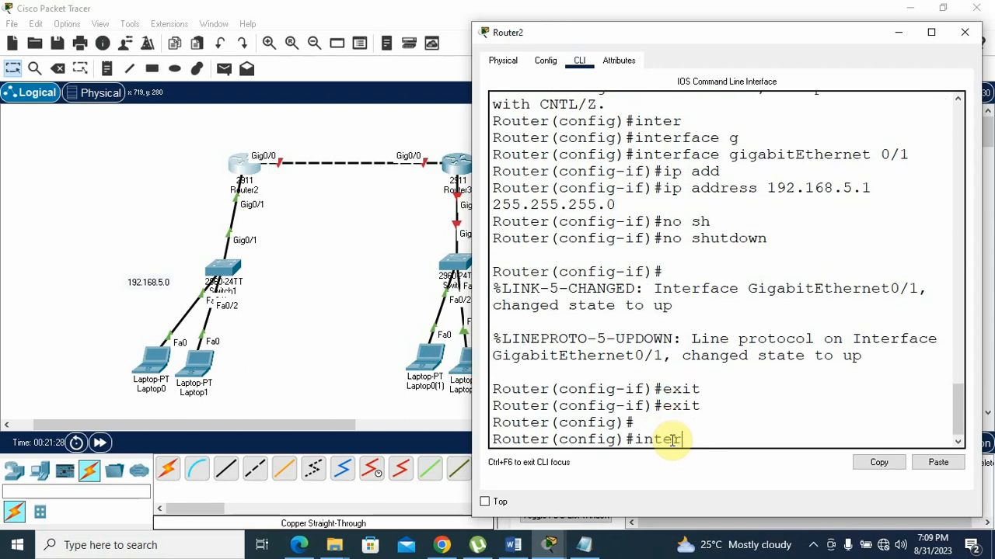
key("Tab")
type("g")
key("Tab")
type("0")
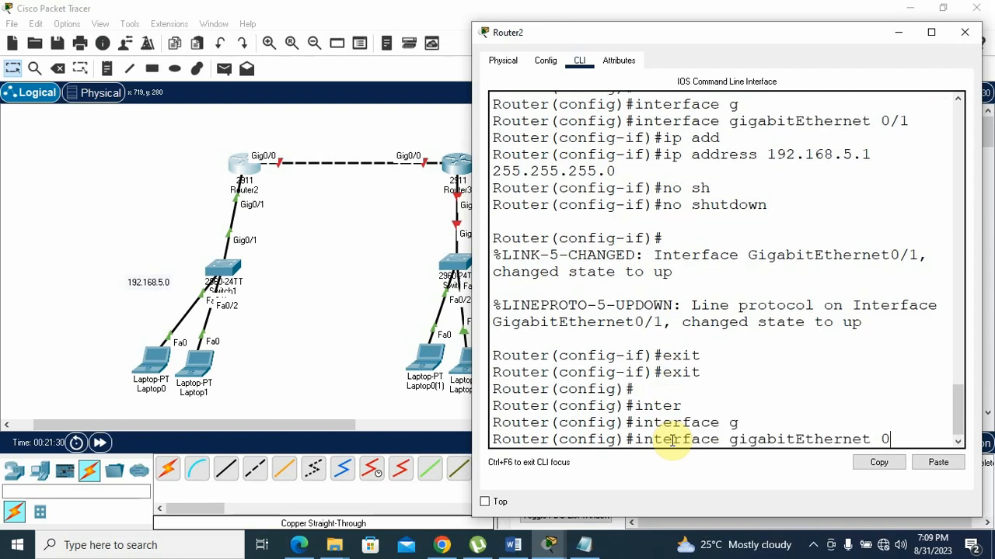
type("/0")
key("Return")
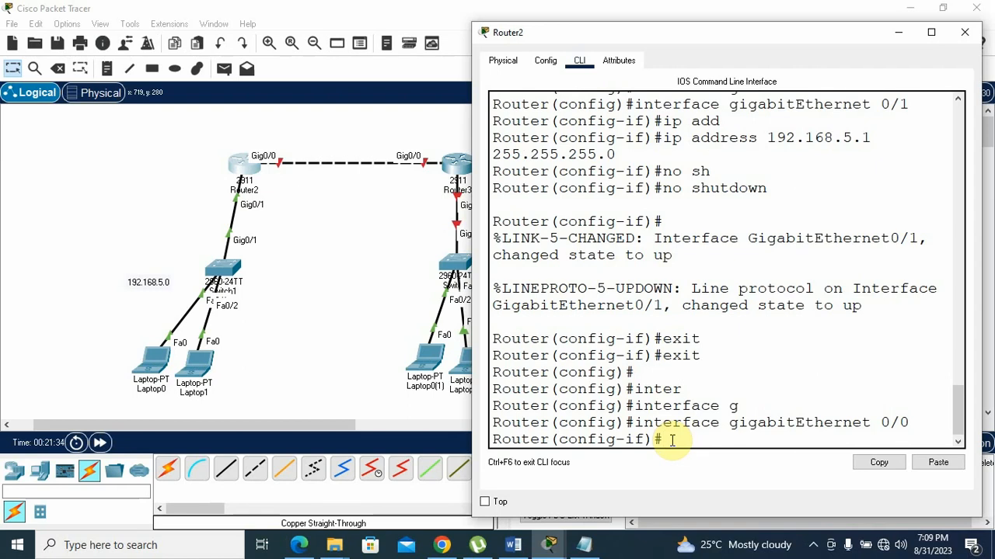
Add a text note reading 10.0.0.0 above the link between Router2 and Router3 in the workspace.
left_click(380, 260)
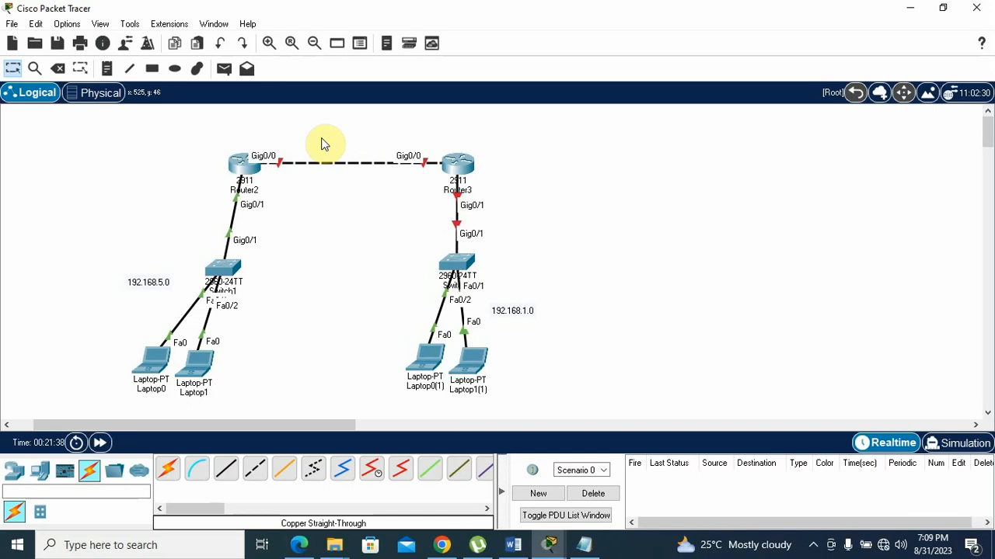
left_click(107, 68)
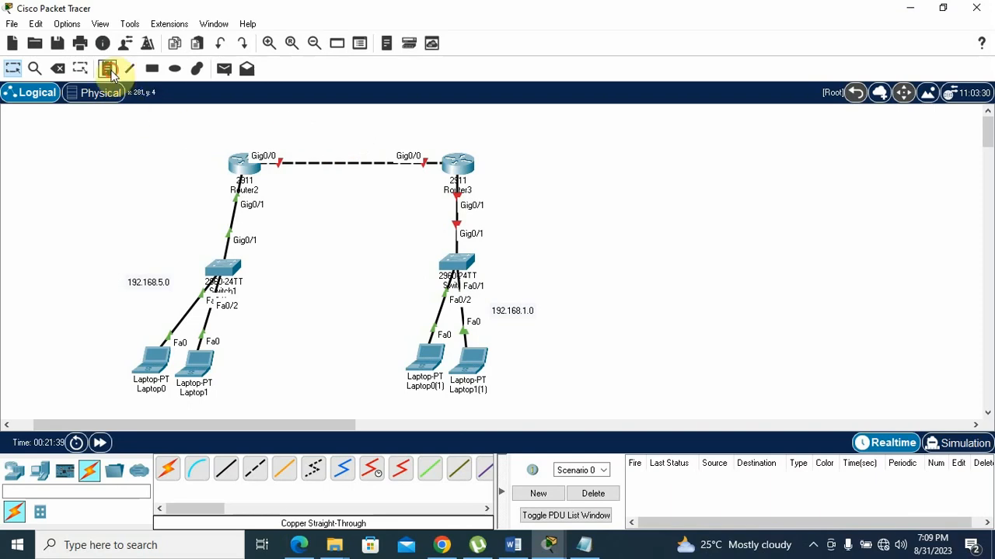
left_click(306, 139)
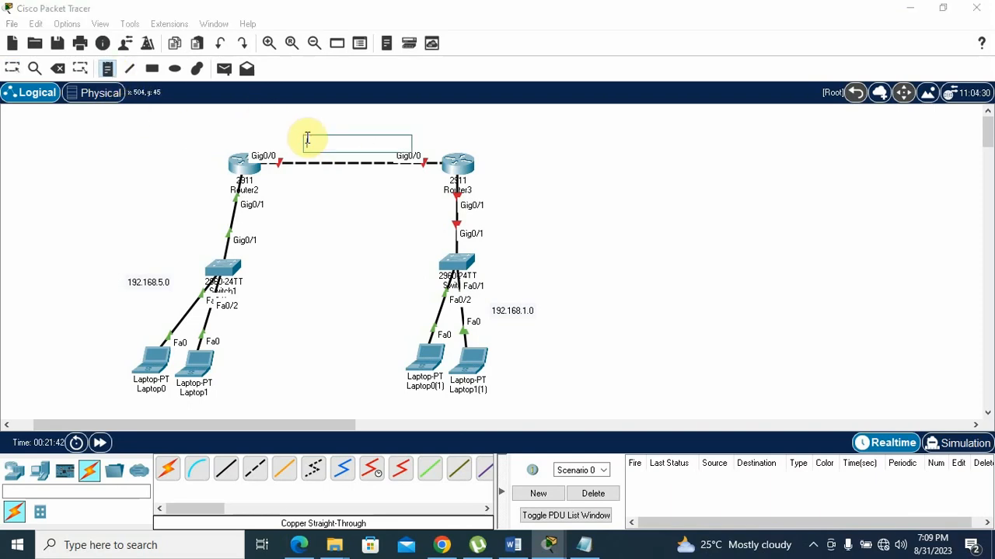
type("40")
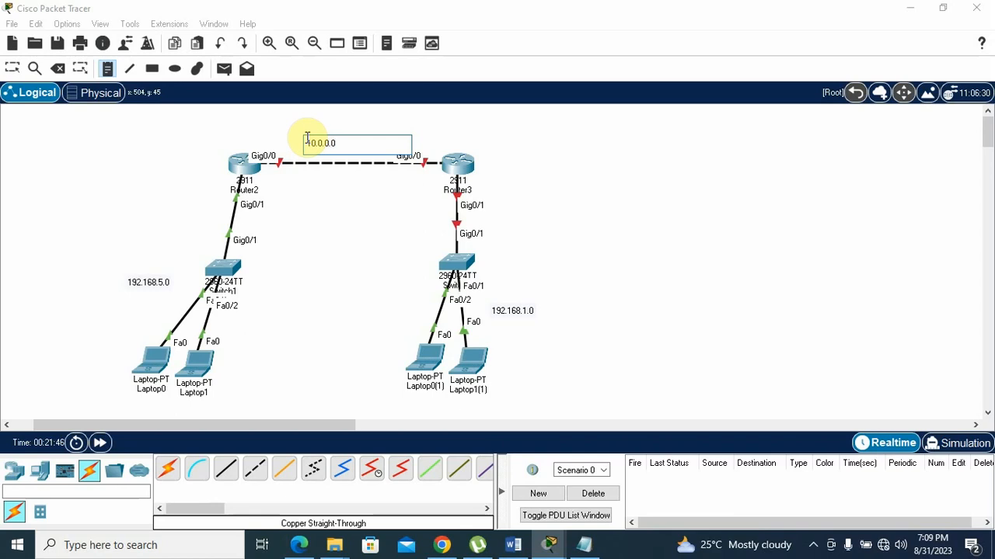
left_click(12, 69)
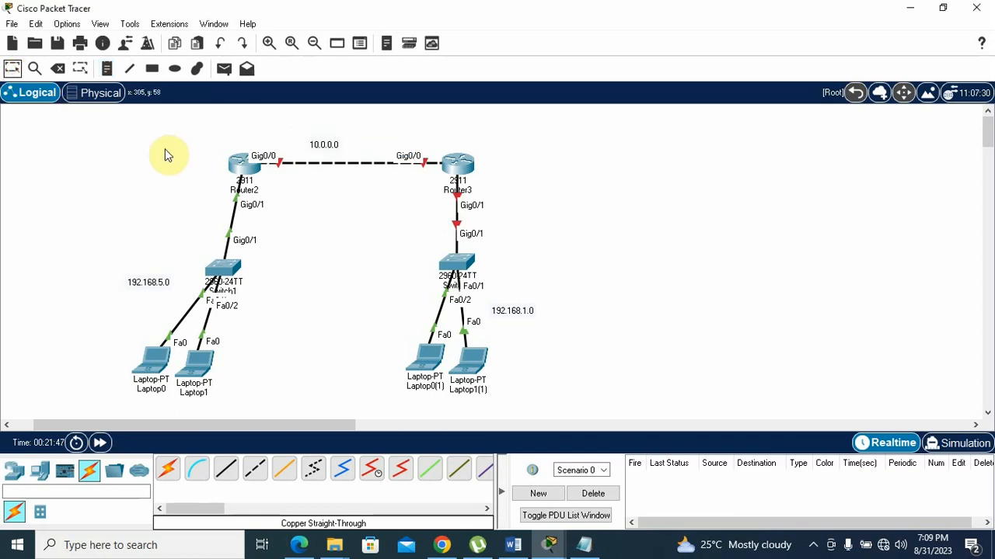
Assign IP address 10.0.0.1 with subnet mask 255.0.0.0 to Router2's gigabitEthernet 0/0 interface.
left_click(243, 163)
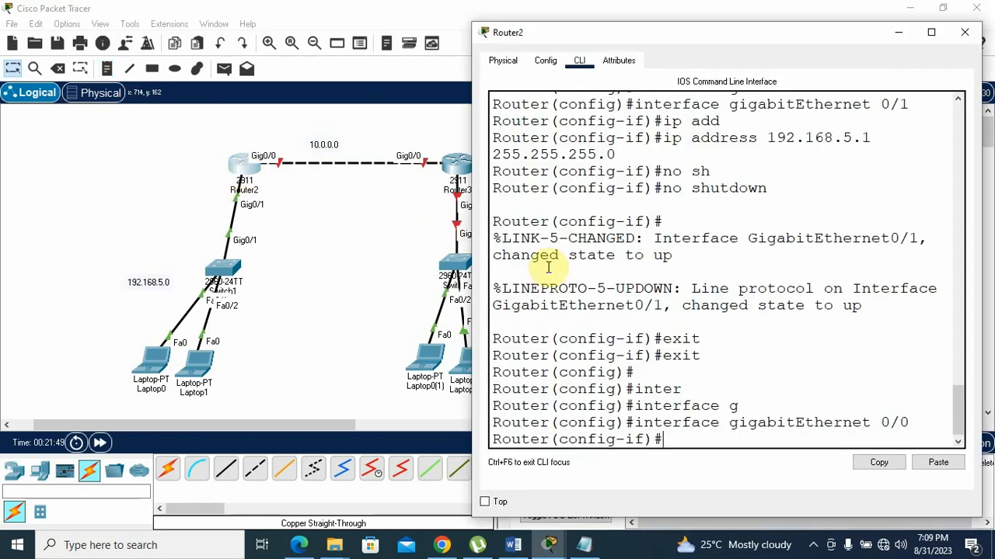
type("ip add")
key("Tab")
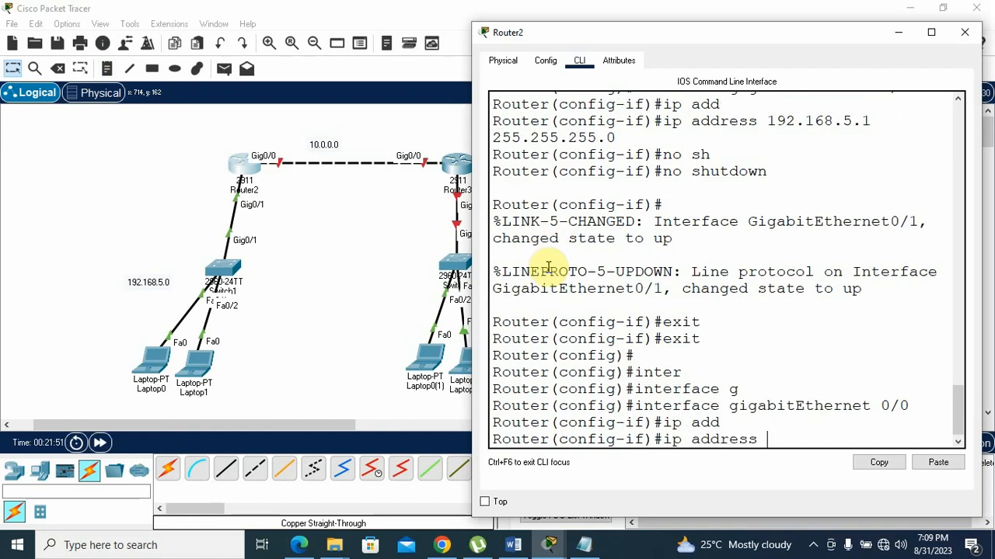
type("10.0.0.1 255.0.0.0")
key("Return")
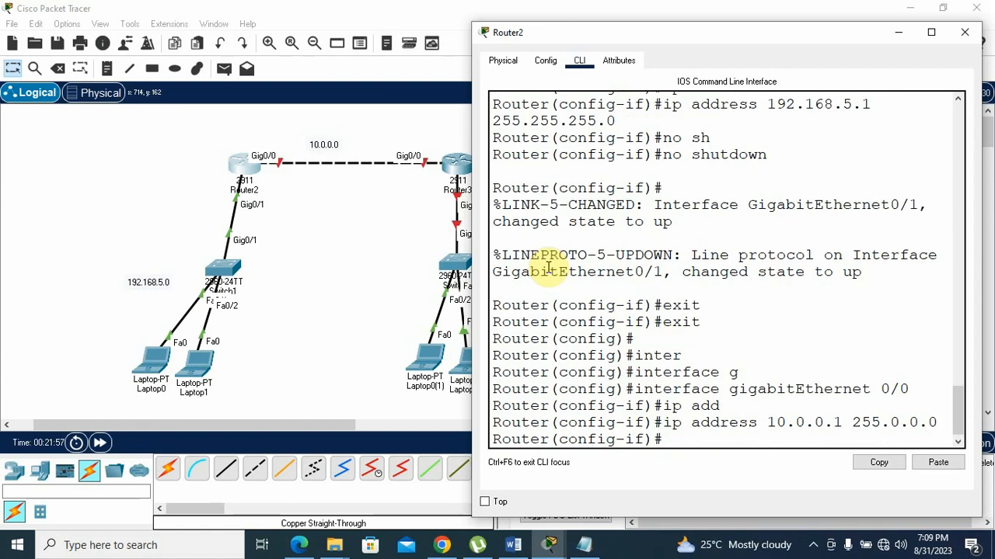
Enable Router2's gigabitEthernet 0/0 interface with the no shutdown command.
type("no sg")
key("Return")
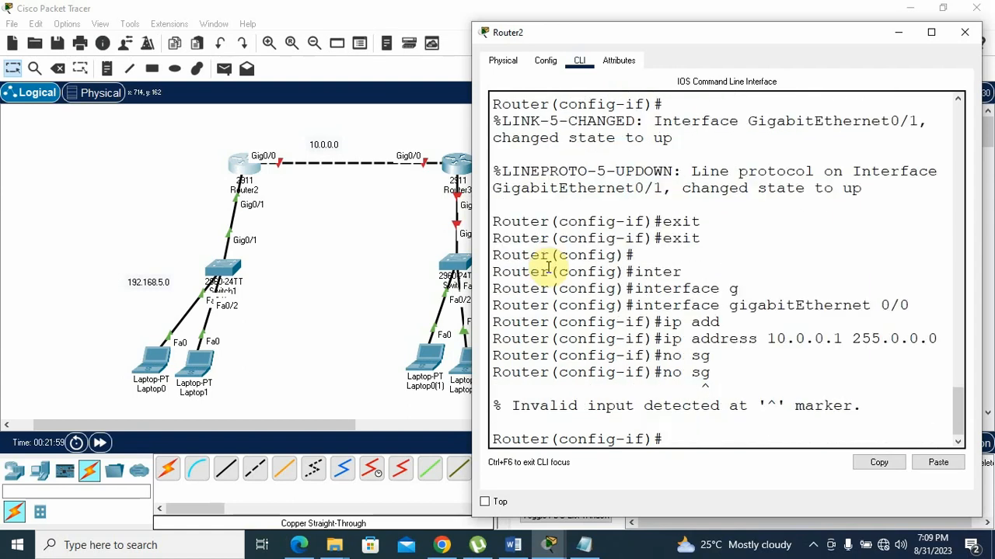
type("no sh")
key("Tab")
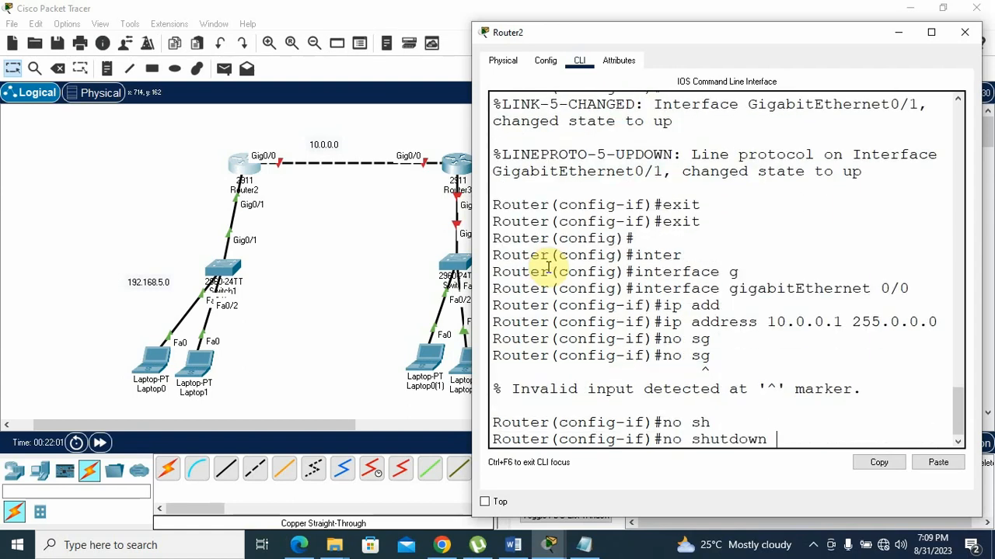
key("Return")
key("Return")
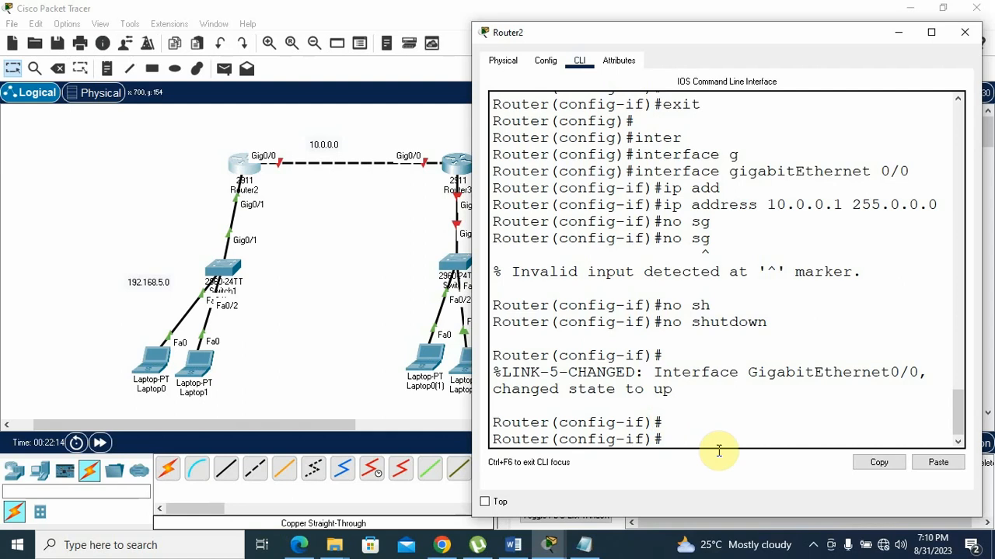
Open Router3's command line interface and decline the initial configuration dialog.
left_click(350, 299)
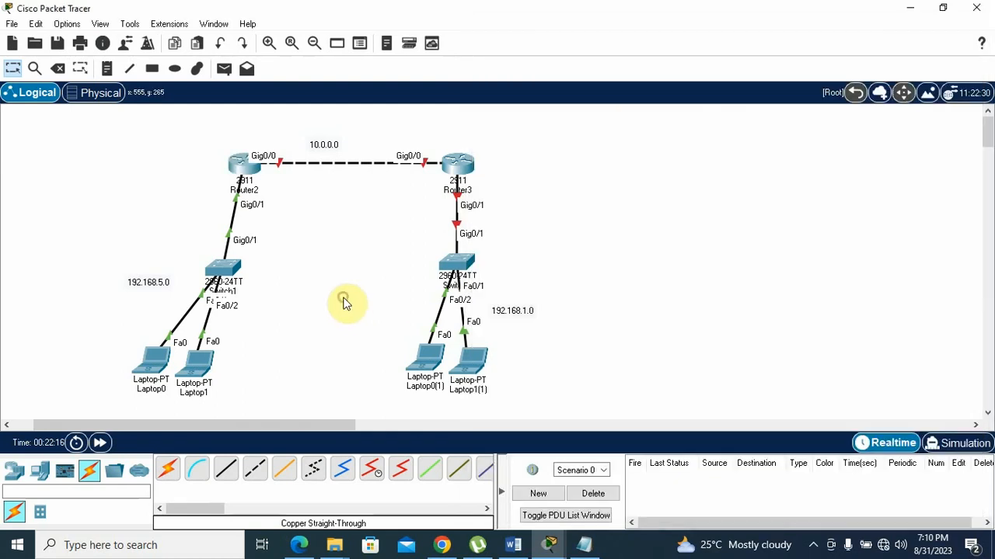
left_click(463, 165)
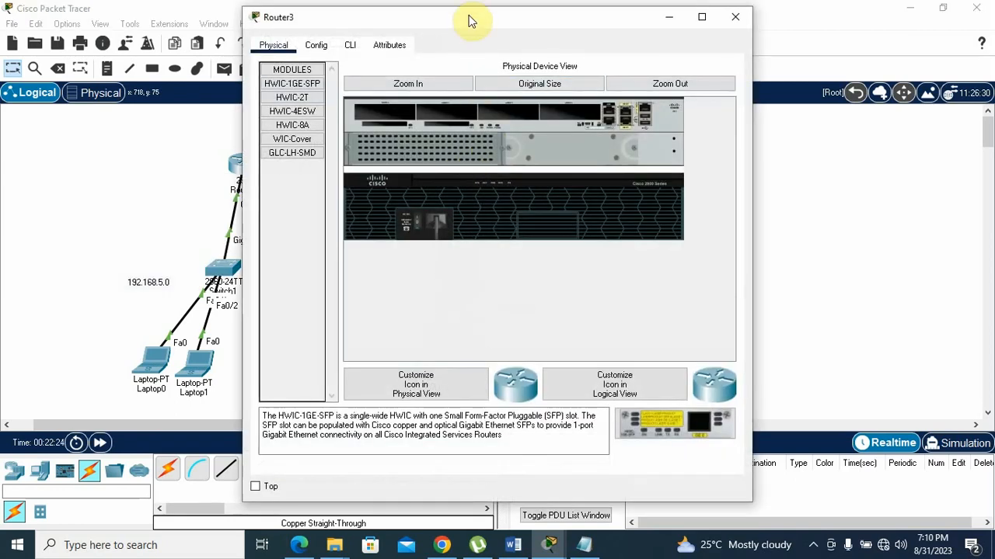
left_click_drag(469, 21, 738, 43)
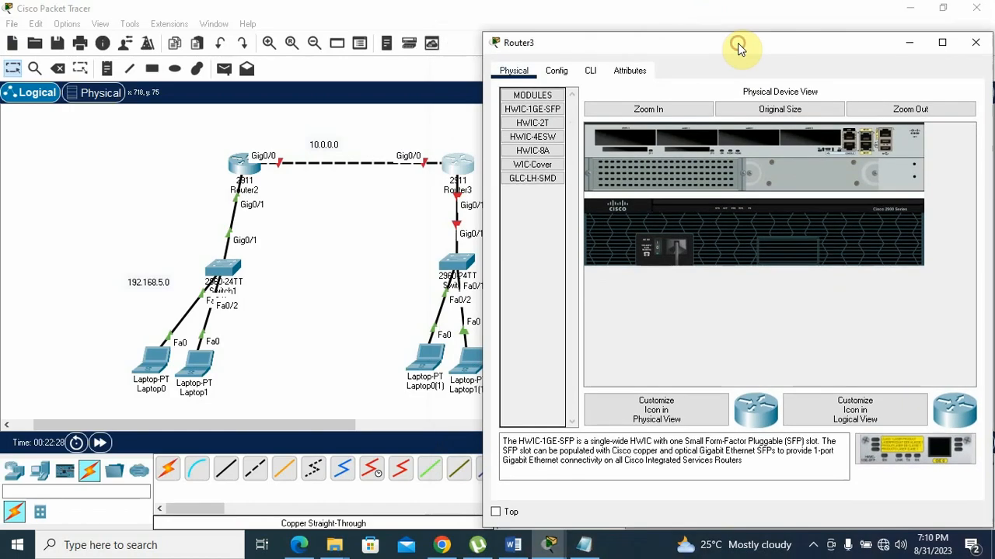
left_click(590, 70)
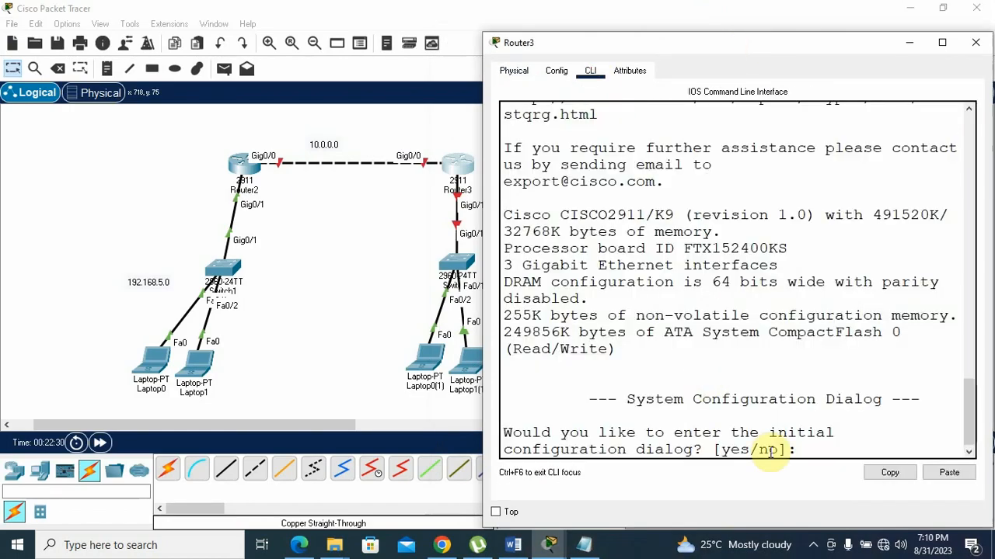
type("n")
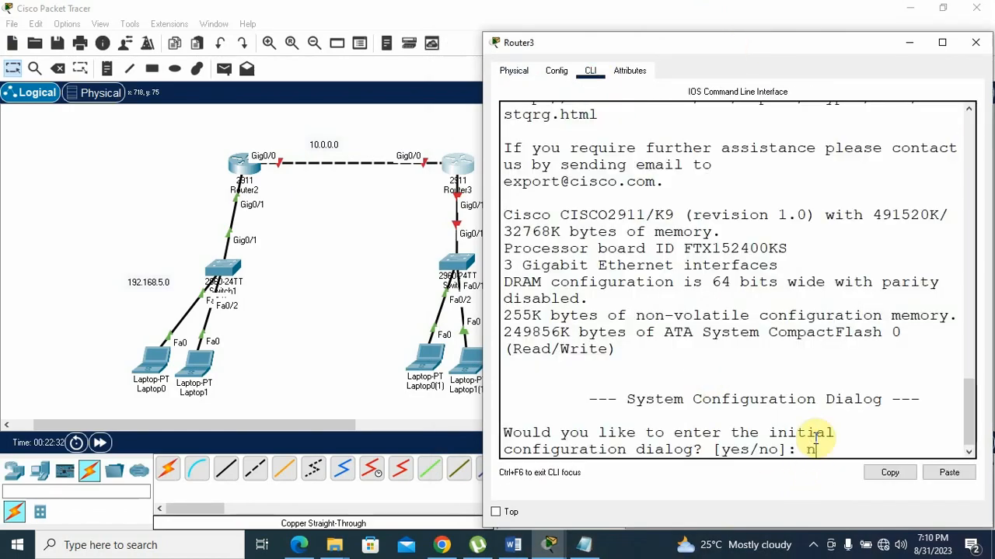
key("Return")
key("Return")
key("Return")
Enter privileged mode on Router3 with enable and open global configuration with conf t.
type("en")
key("Tab")
key("Return")
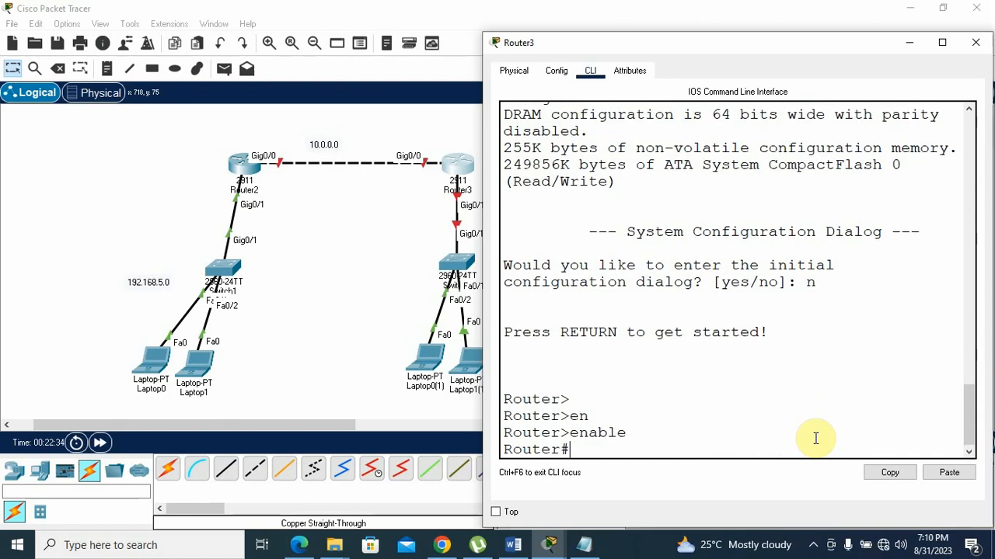
type("conf t")
key("Return")
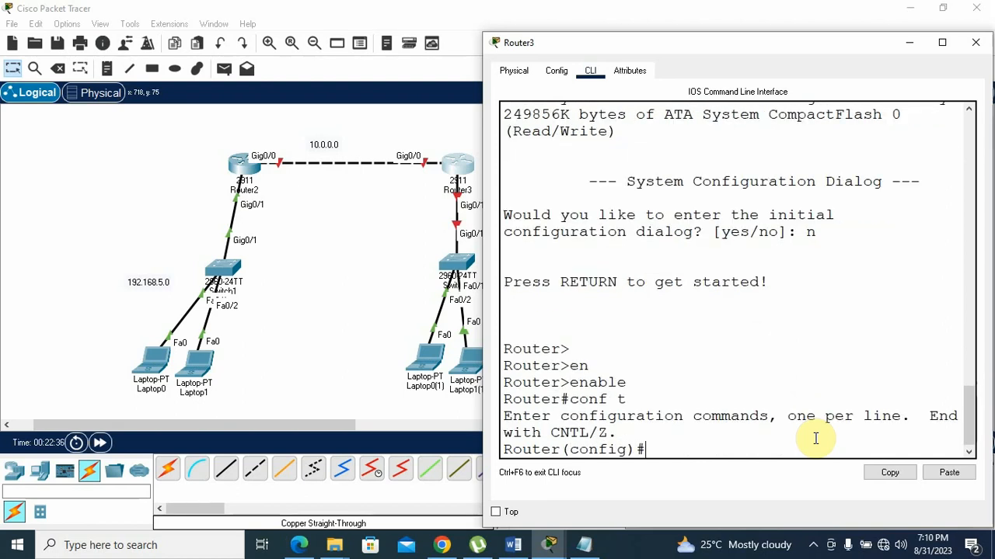
Assign IP address 10.0.0.2 with subnet mask 255.0.0.0 to Router3's g0/0 interface.
type("int g0/0")
key("Return")
type("ip add")
key("Tab")
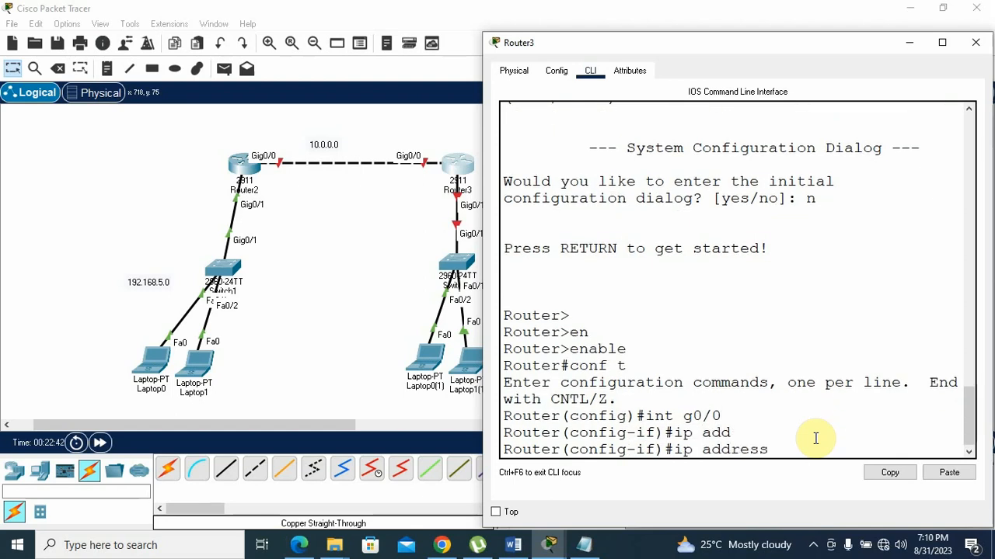
type("10.0.0.2 255.0.0.0")
key("Return")
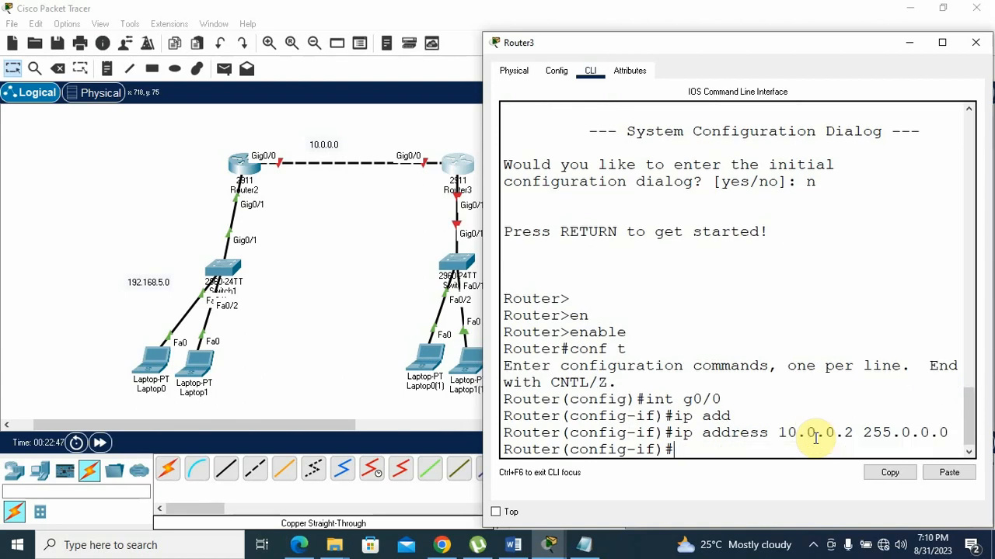
Enable Router3's g0/0 interface with no shutdown and exit back to global configuration mode.
type("no sh")
key("Tab")
key("Return")
key("Return")
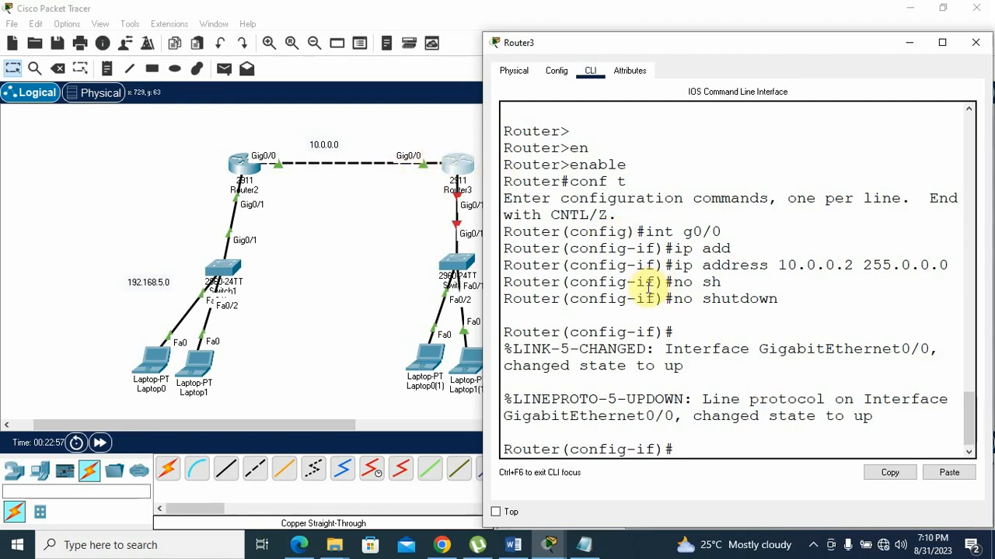
type("exi")
key("Tab")
key("Return")
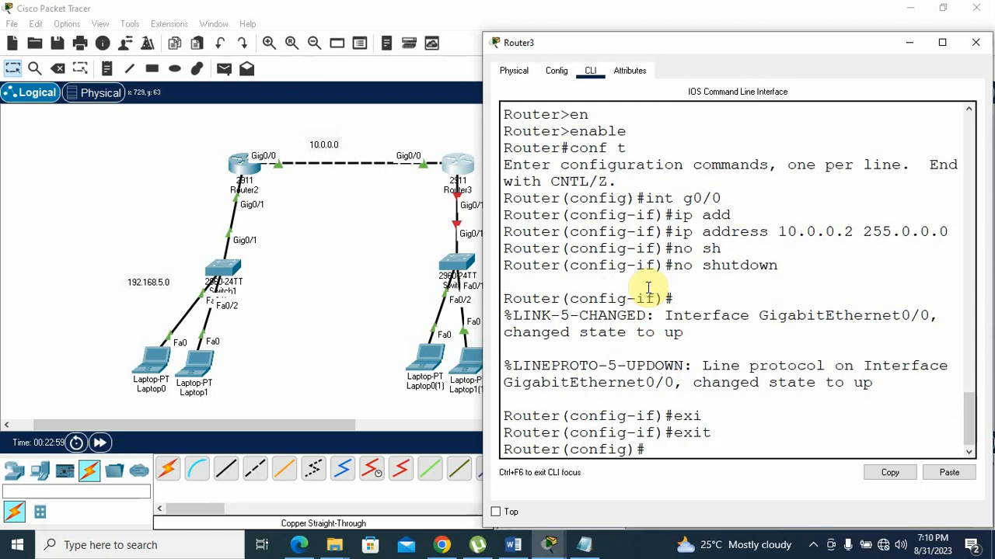
Enter interface configuration for gigabitEthernet 0/1 on Router3.
type("int")
key("Tab")
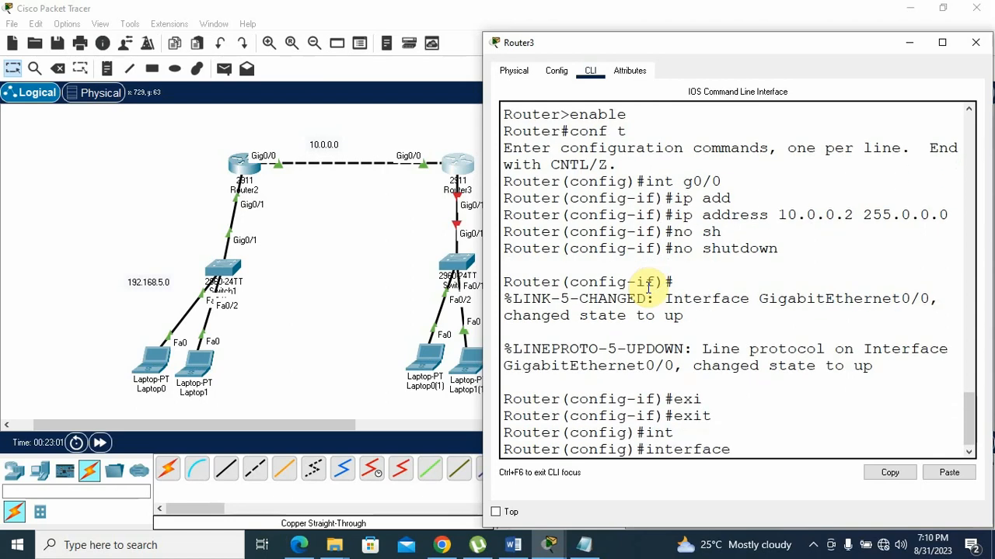
type("g")
key("Tab")
type("0/1")
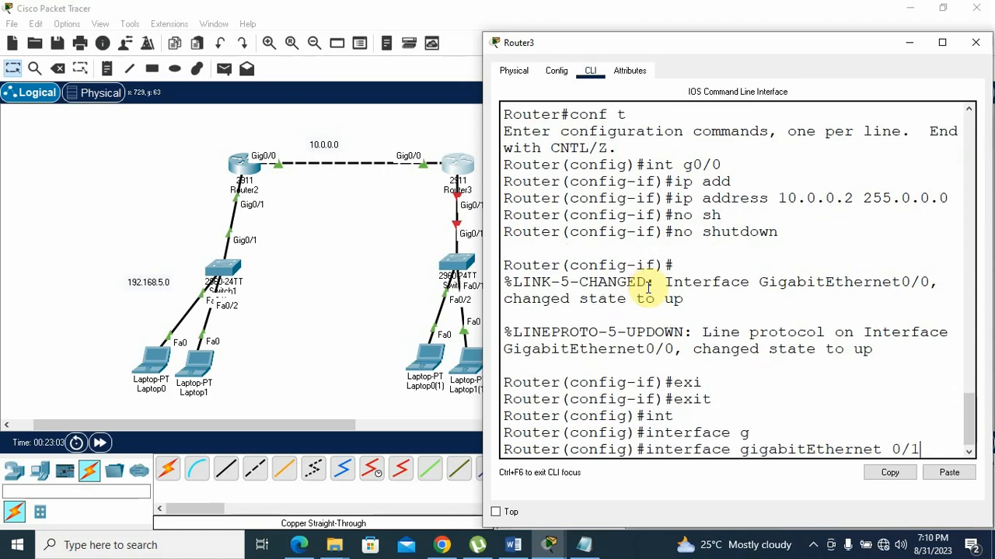
key("Return")
Assign IP address 192.168.1.1 with subnet mask 255.255.255.0 to Router3's gigabitEthernet 0/1 interface.
type("ip add")
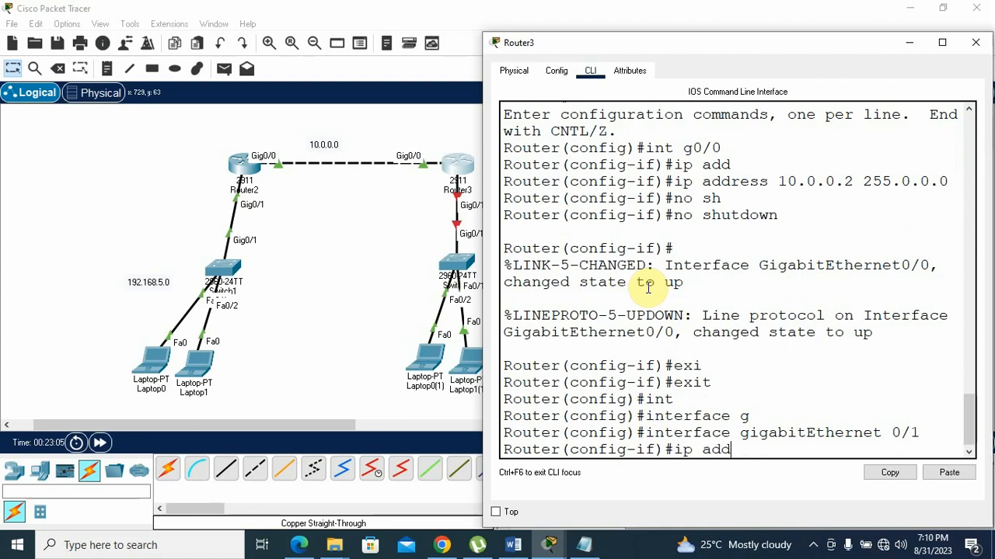
key("Tab")
type("10")
type("2.168.1.")
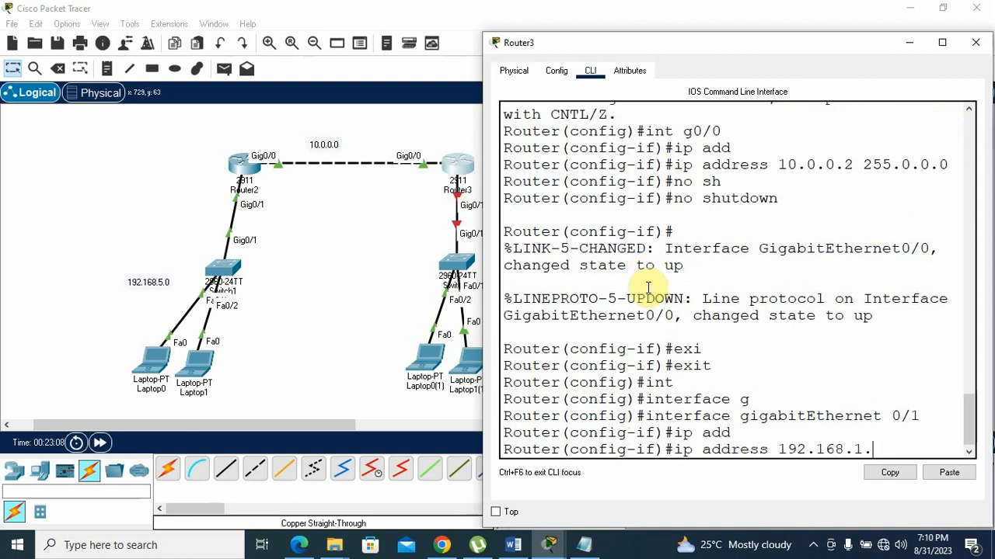
type("1 255.255.255")
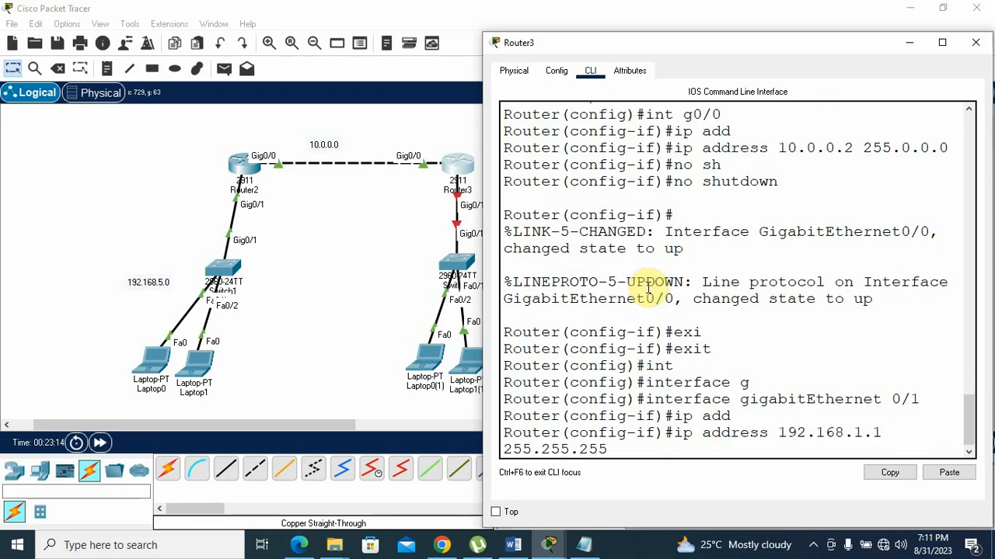
type(".0")
key("Return")
Enable Router3's gigabitEthernet 0/1 interface with the no shutdown command.
type("no sh")
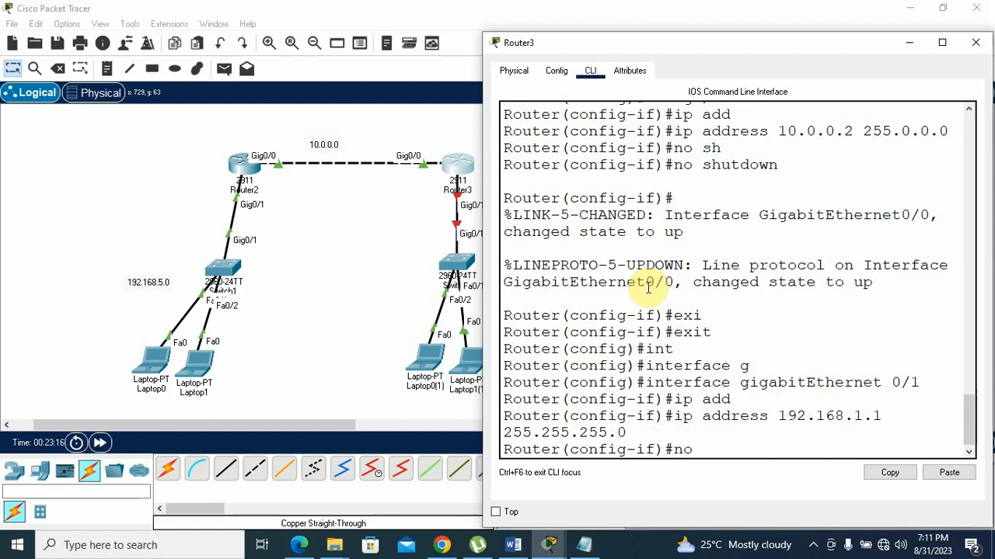
key("Tab")
key("Return")
key("Return")
key("Return")
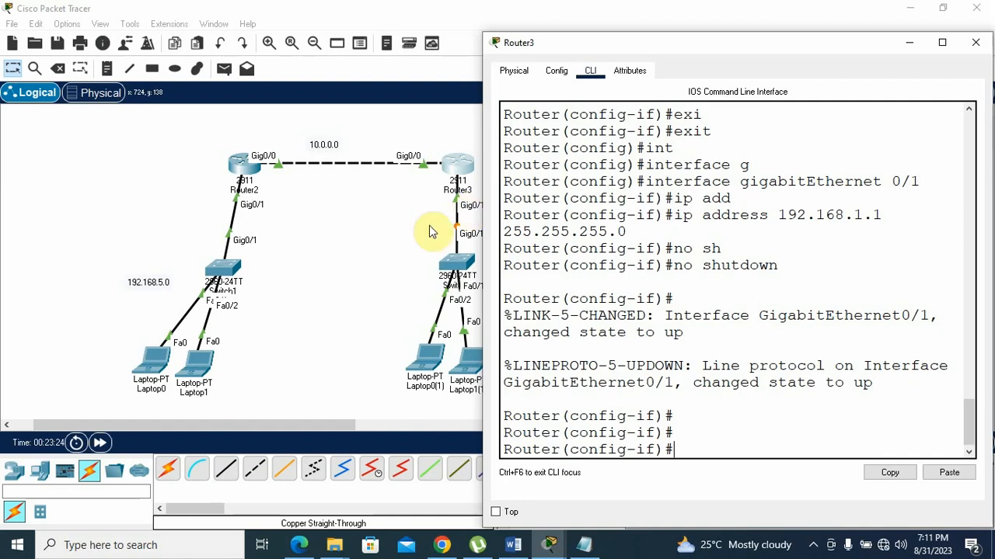
Switch to the Notepad checklist and add "(completed)" after the step 1 text about router's interfaces.
left_click(584, 545)
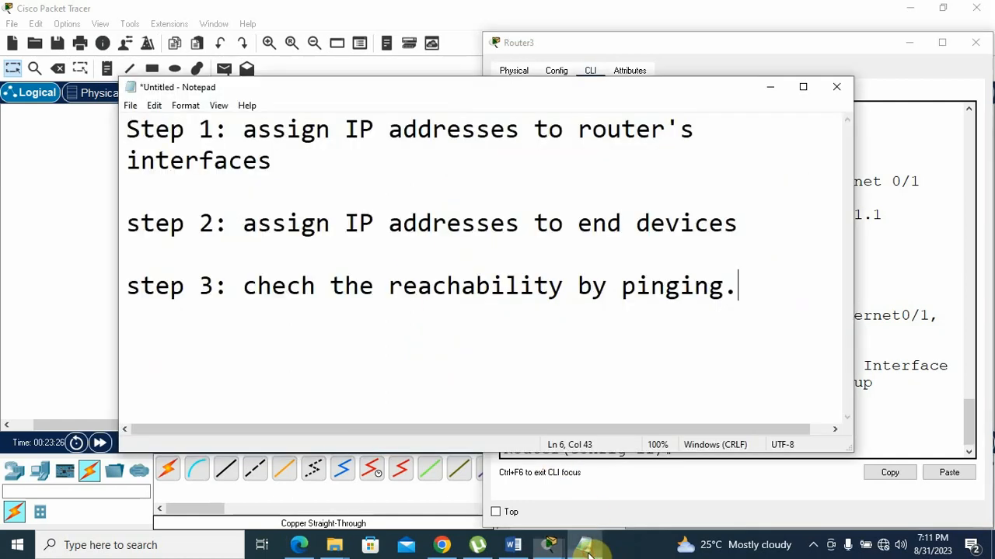
left_click(282, 162)
type("()")
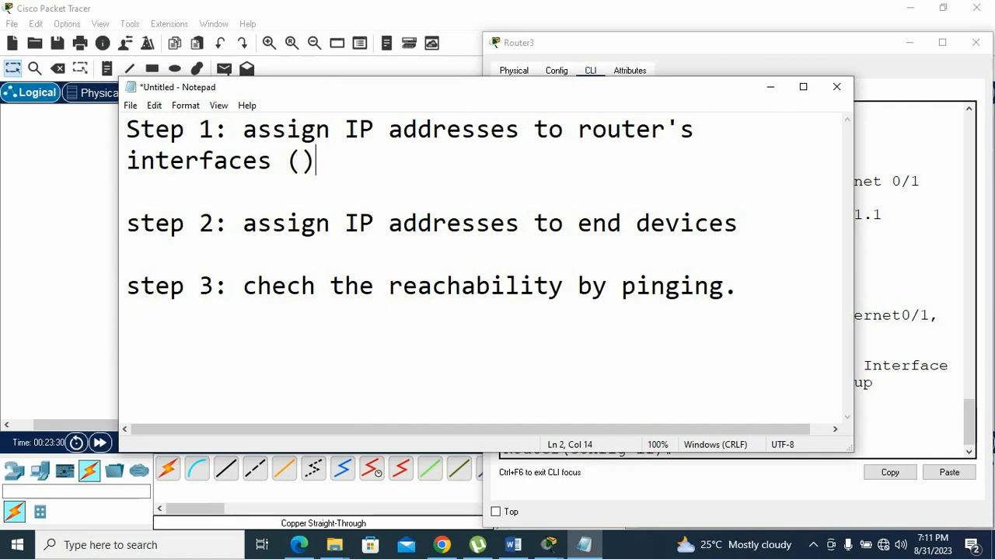
key("Left")
type("completed")
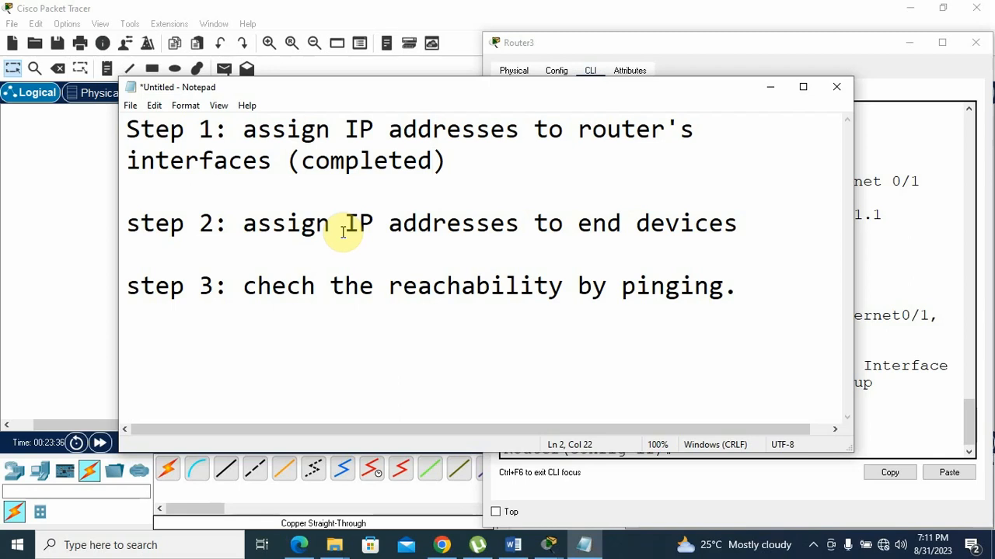
left_click(771, 91)
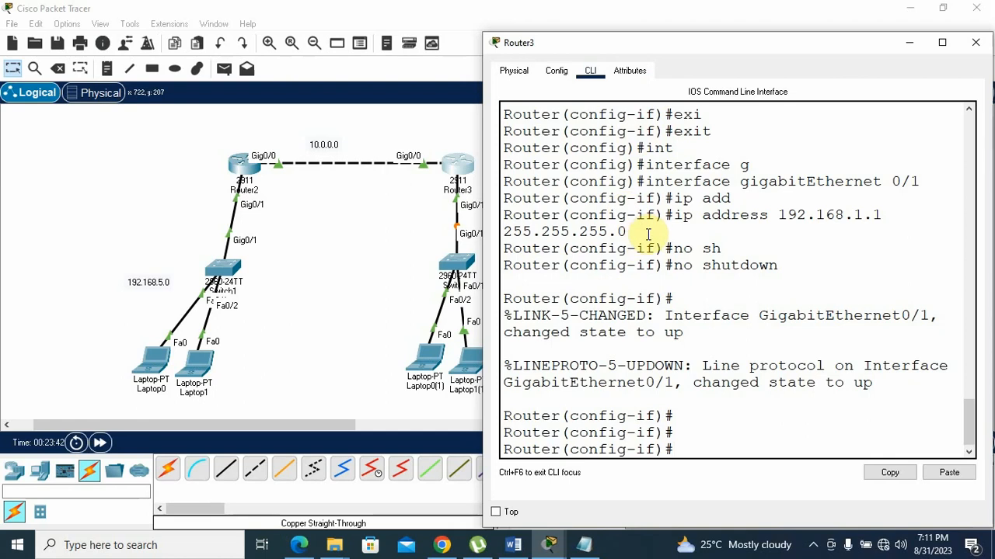
In Packet Tracer, assign Laptop0 the static IPv4 address 192.168.5.2 with subnet mask 255.255.255.0.
left_click(377, 262)
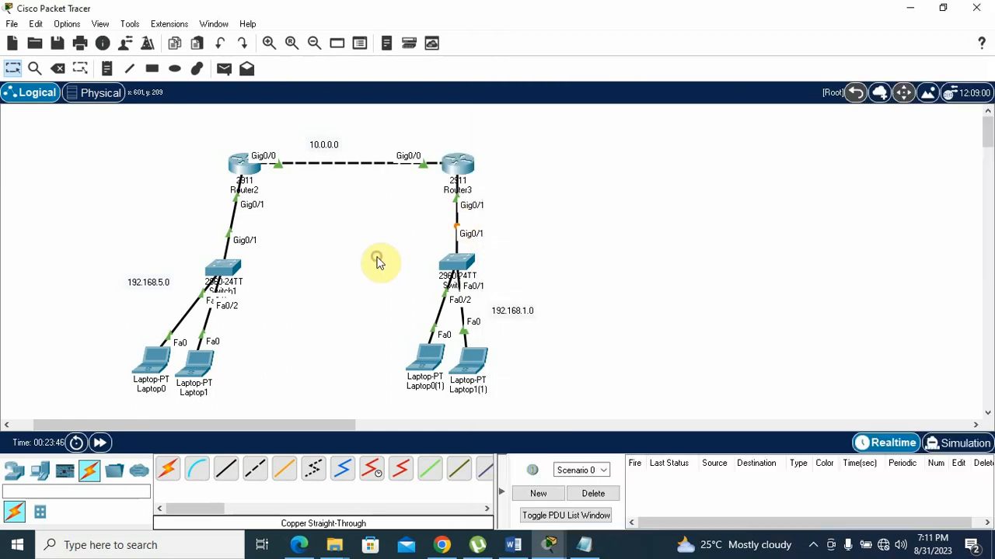
left_click(158, 360)
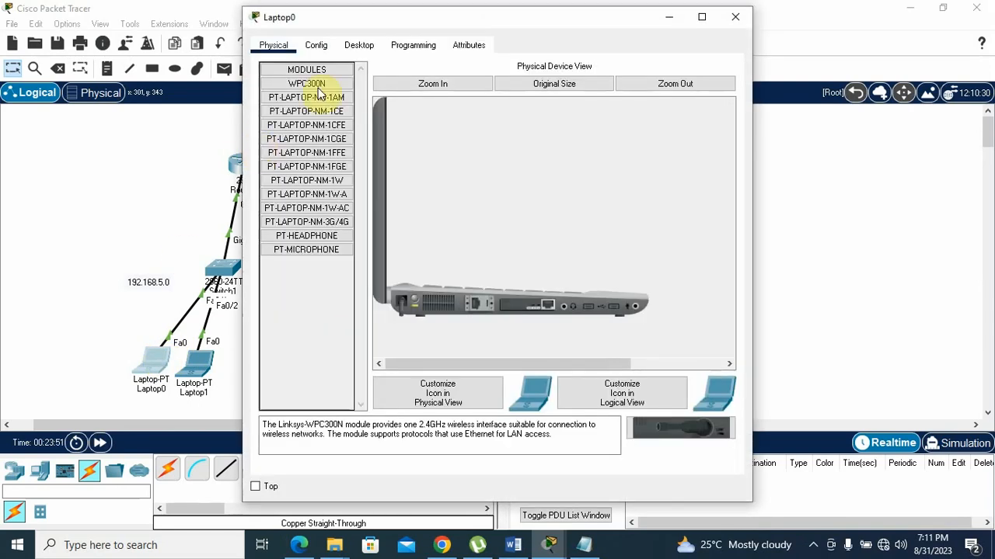
left_click(367, 45)
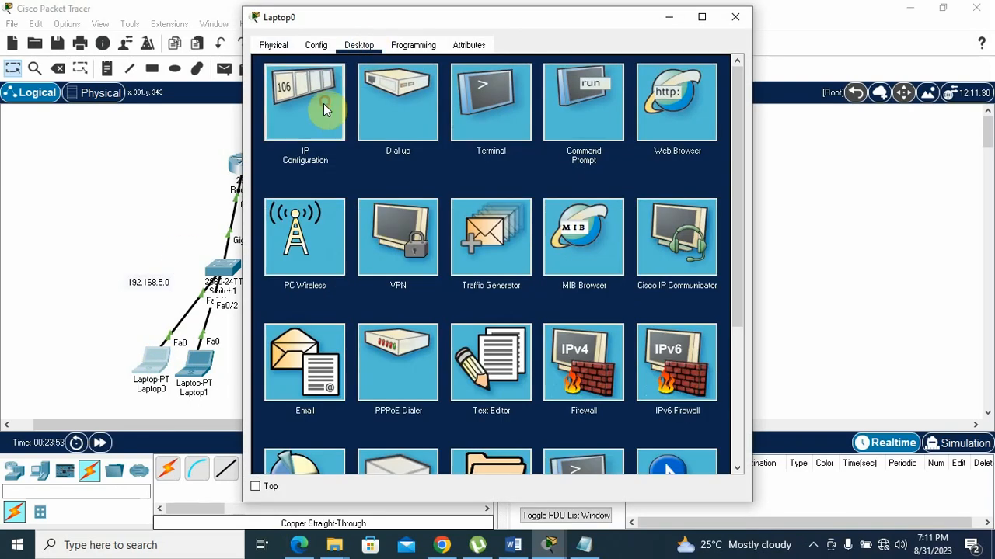
left_click(324, 104)
left_click_drag(417, 24, 542, 54)
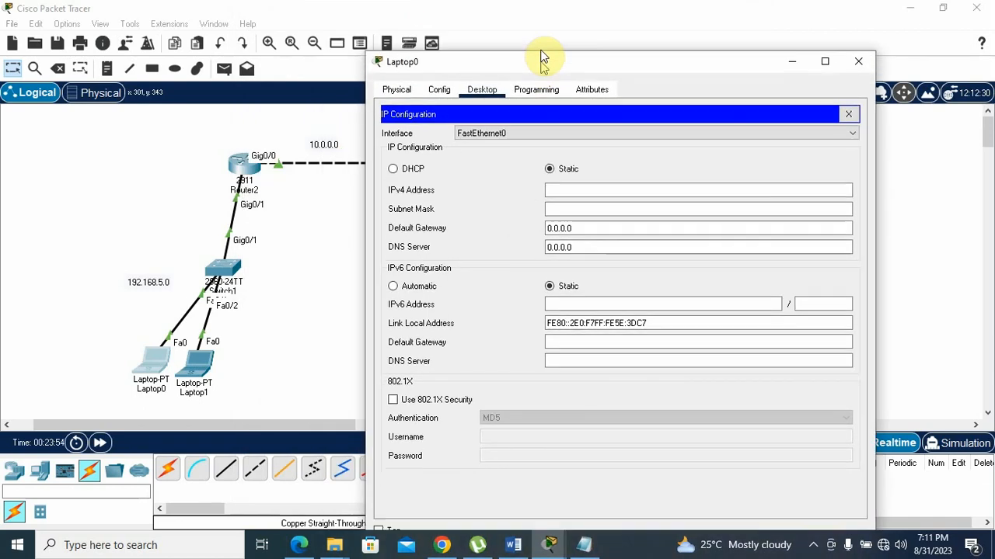
left_click(559, 177)
type("1")
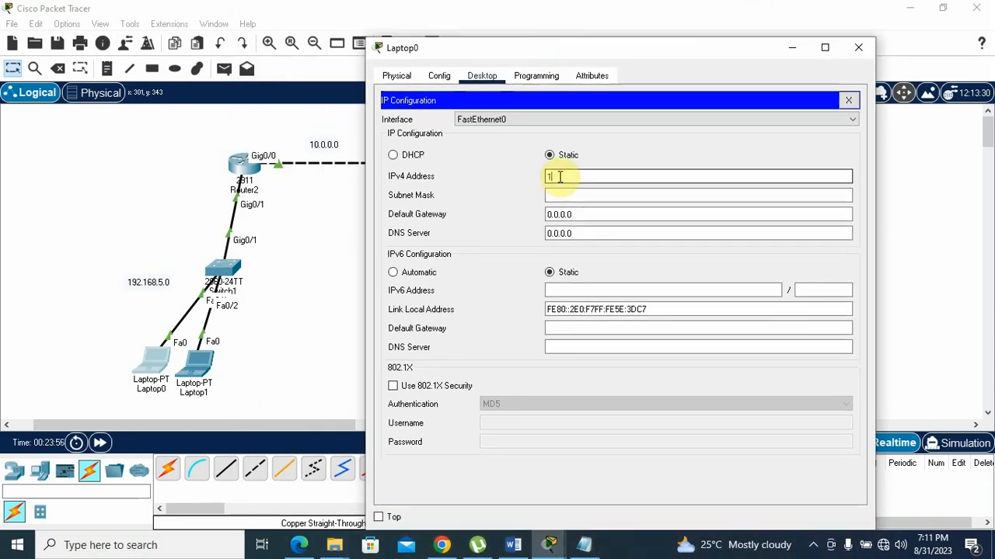
type("92.168.")
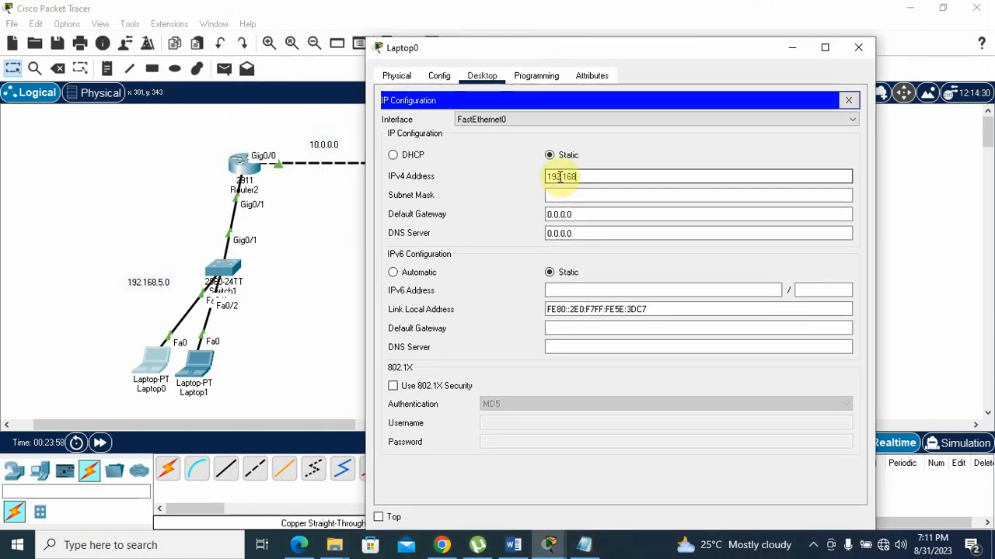
type("5.2")
key("Tab")
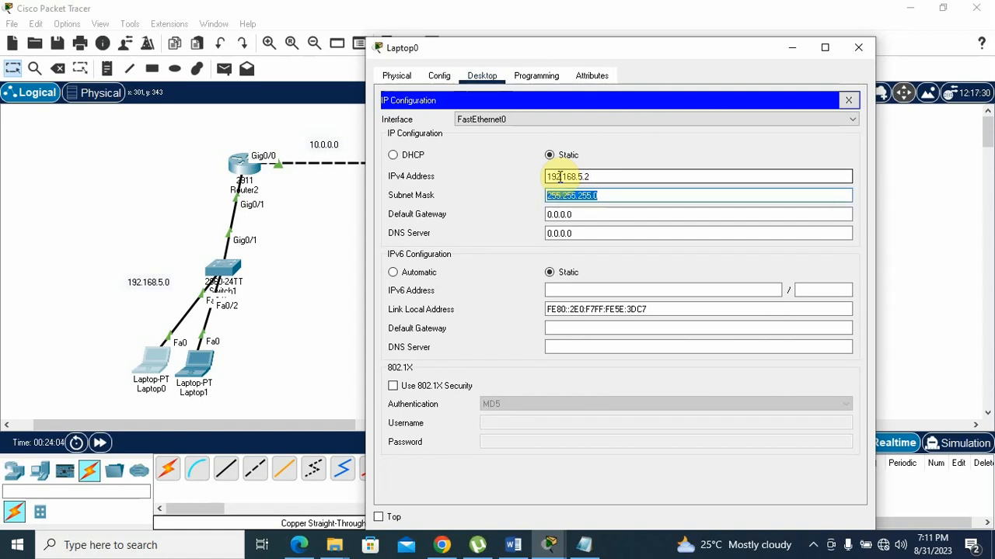
Set Laptop0's default gateway to 192.168.5.1 and close its configuration window.
key("Tab")
type("1")
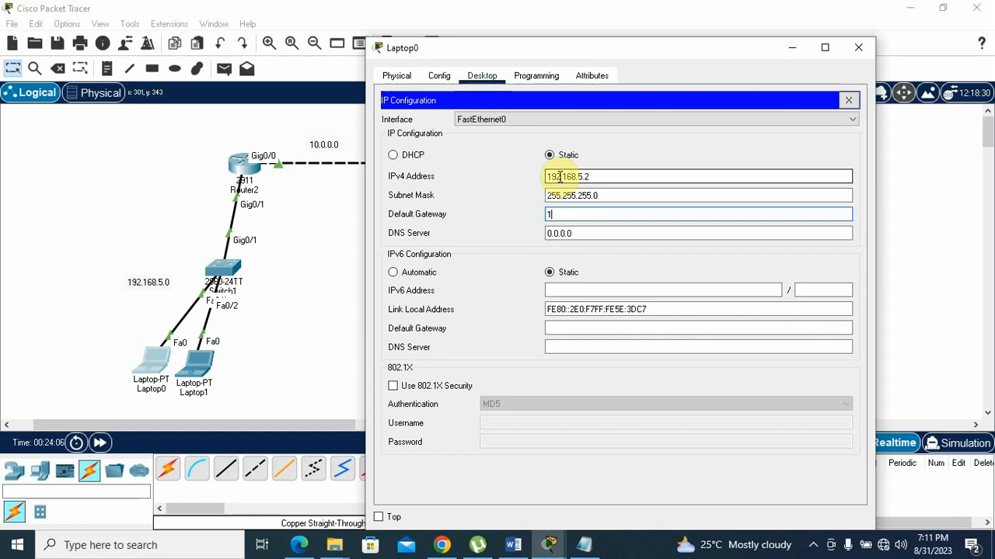
type("92.168.5.1")
key("ctrl+a")
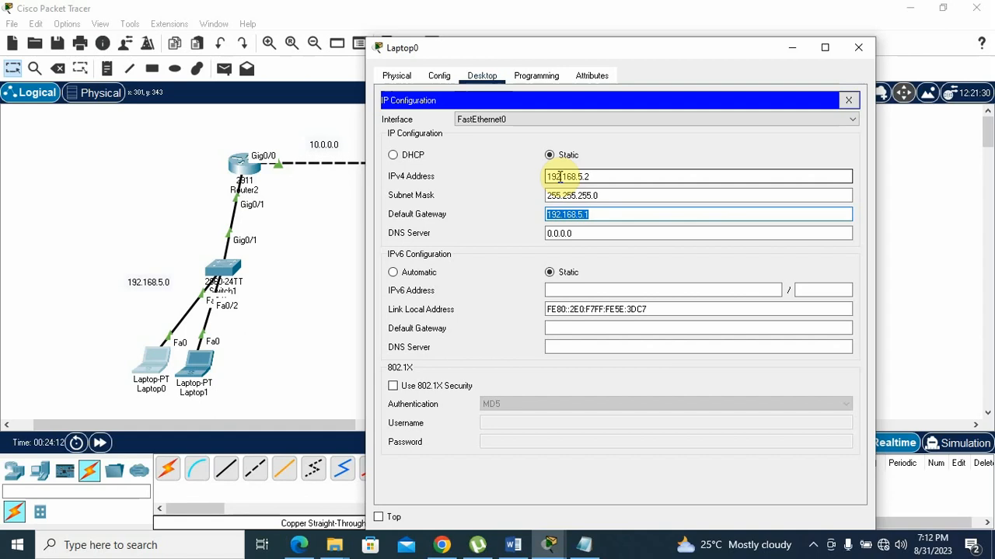
left_click(848, 102)
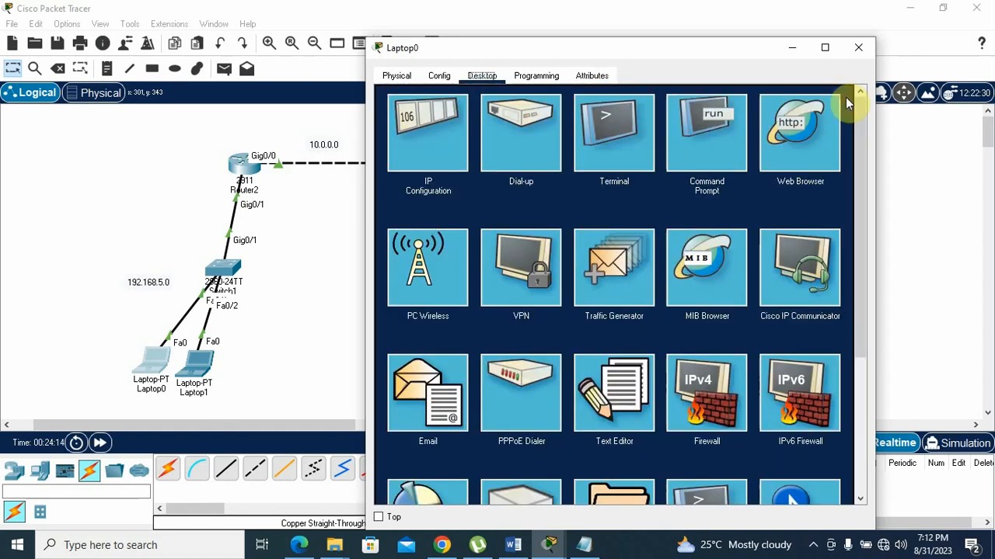
left_click(858, 47)
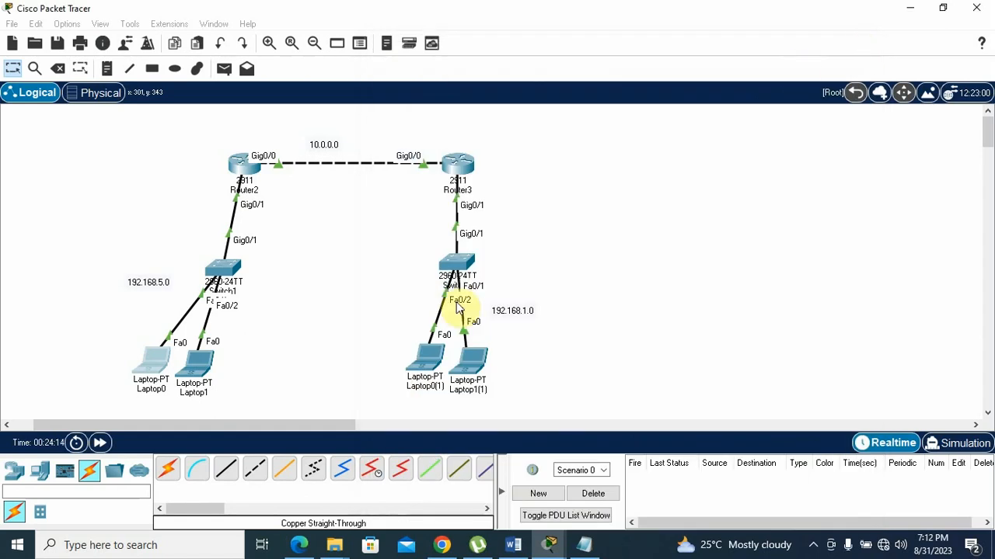
Assign Laptop1 the static IPv4 address 192.168.5.3 with subnet mask 255.255.255.0.
left_click(198, 362)
left_click(362, 44)
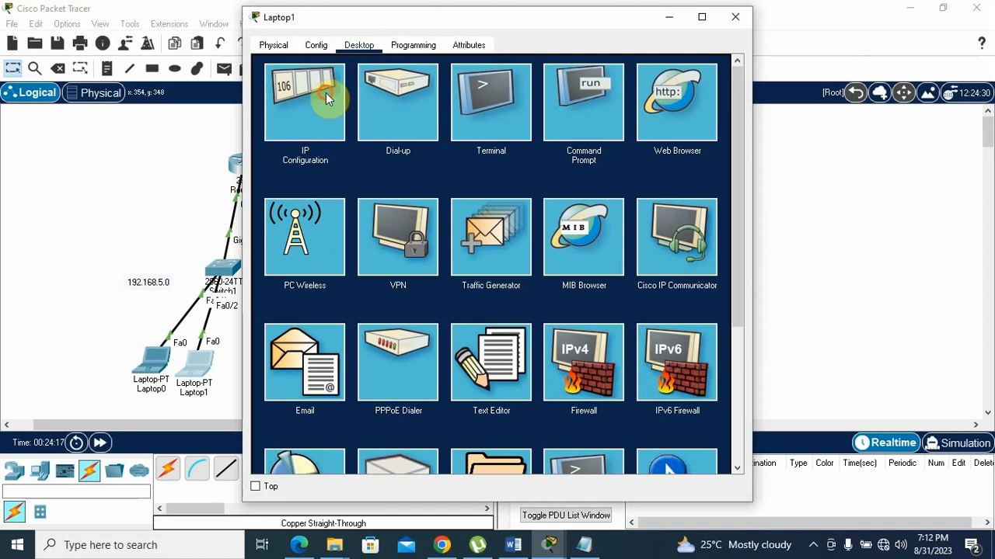
left_click(329, 96)
left_click(460, 146)
type("192.168.5.1")
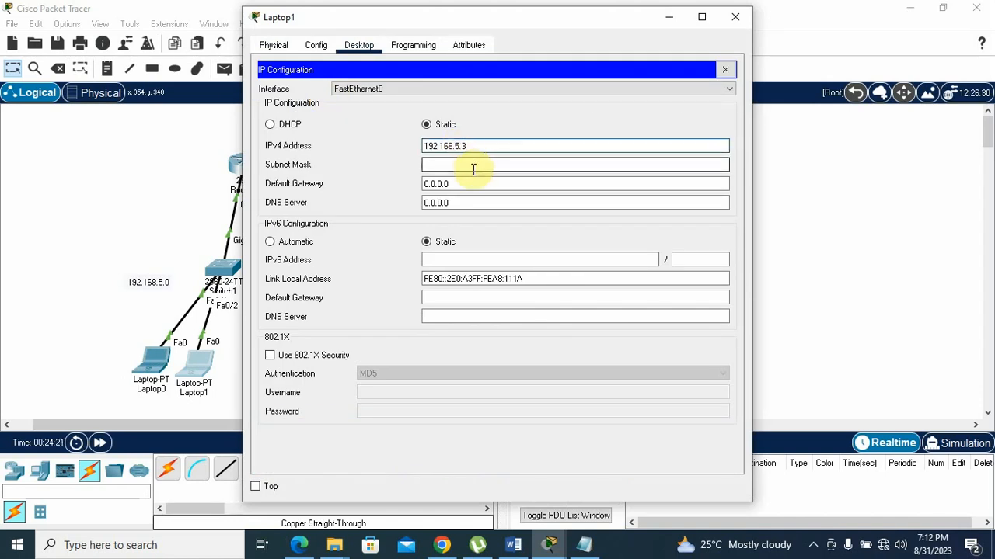
left_click(473, 166)
Set Laptop1's default gateway to 192.168.5.1 and close its configuration window.
key("Tab")
type("192.168.5.1")
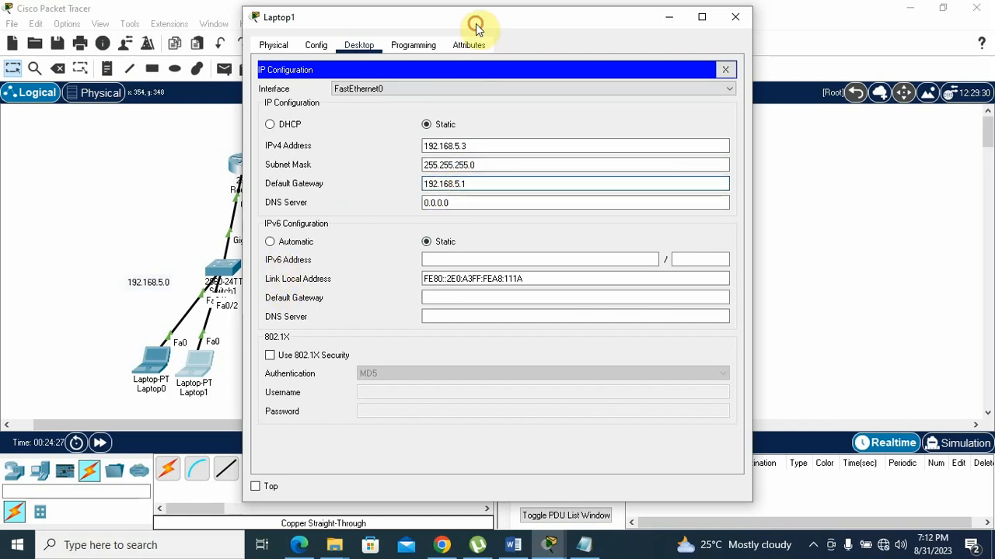
left_click_drag(473, 26, 544, 48)
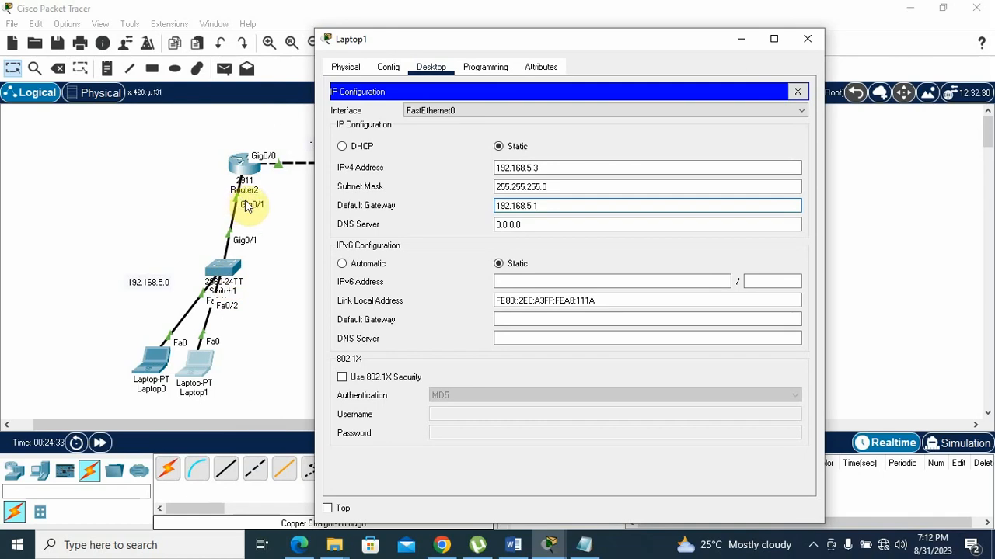
left_click(811, 39)
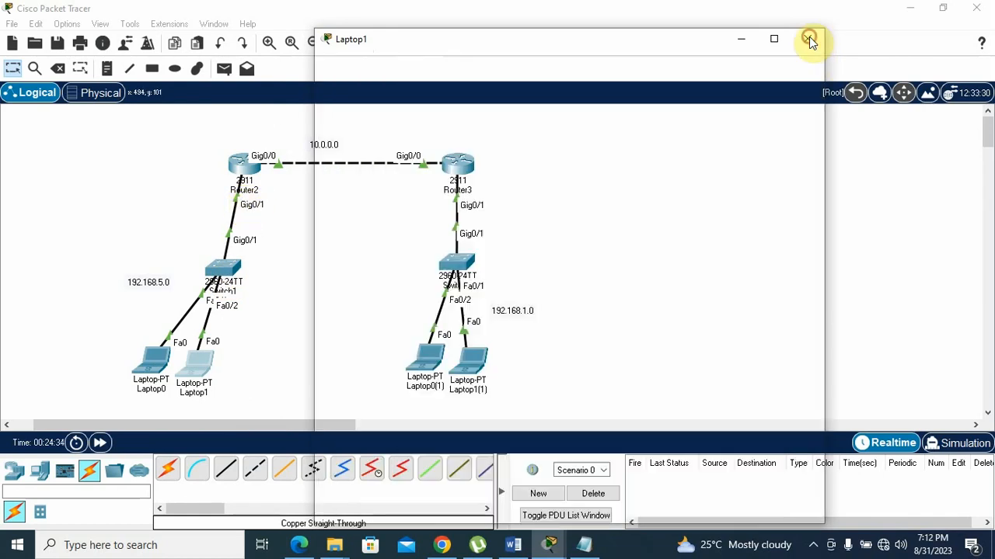
Assign Laptop0(1) the static IPv4 address 192.168.1.2 with subnet mask 255.255.255.0.
left_click(432, 359)
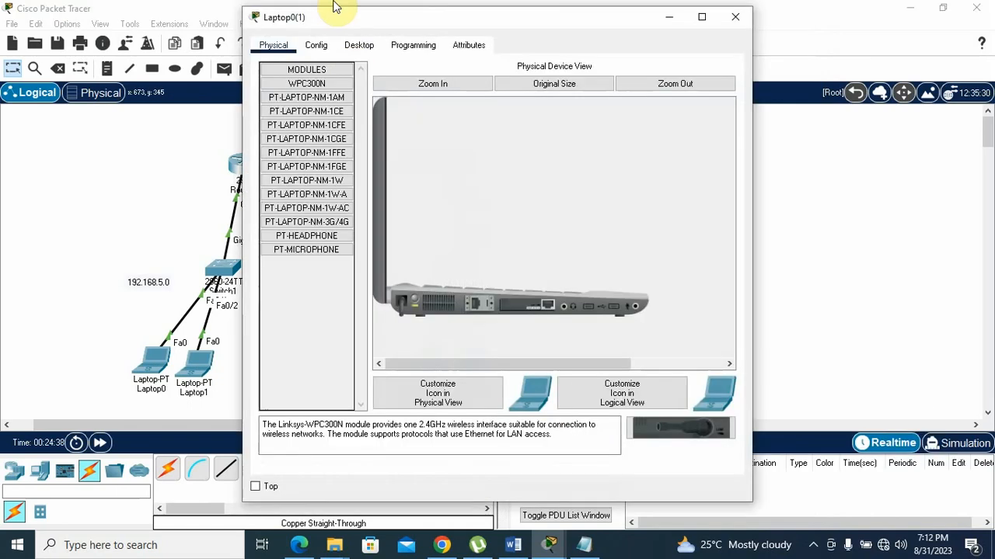
left_click(358, 45)
left_click(314, 87)
left_click(432, 127)
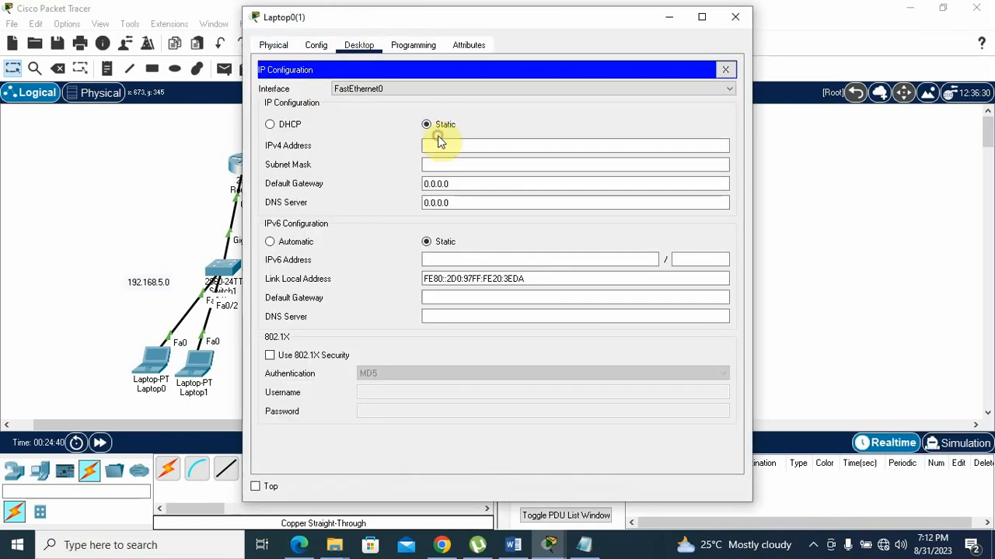
left_click(437, 146)
type("192")
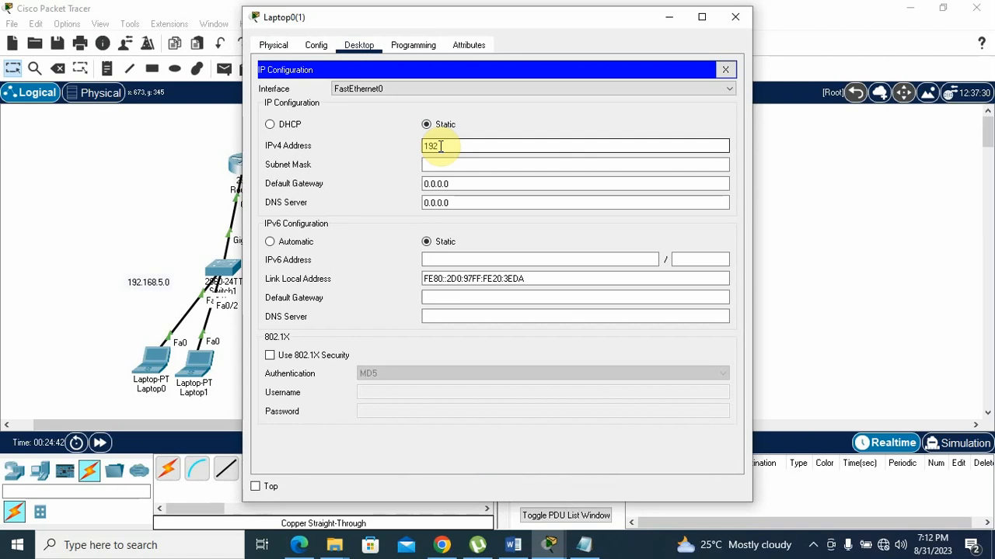
type(".168.1")
key("Tab")
Set Laptop0(1)'s default gateway to 192.168.1.1 and close its configuration window.
key("Tab")
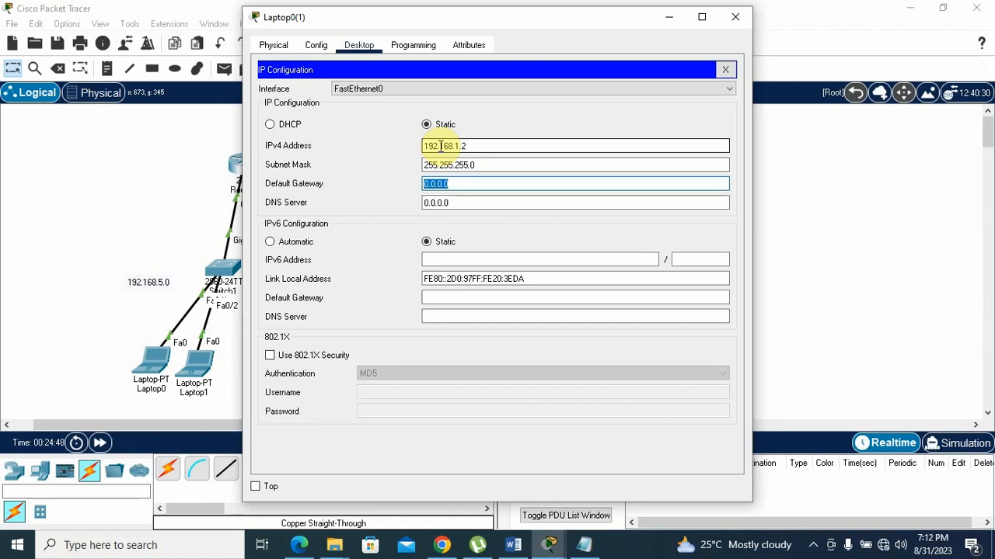
type("192.168.1.1")
key("ctrl+a")
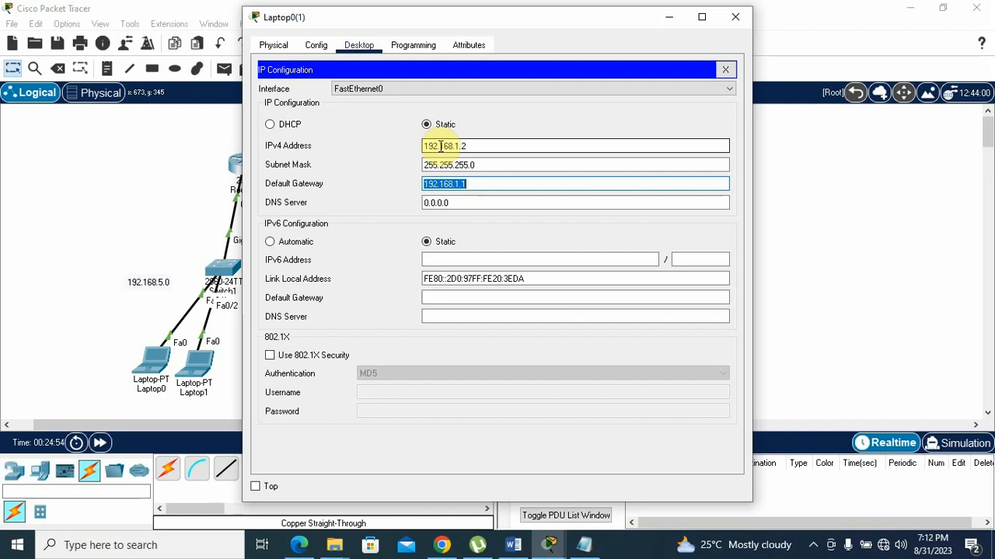
left_click(723, 71)
left_click(735, 17)
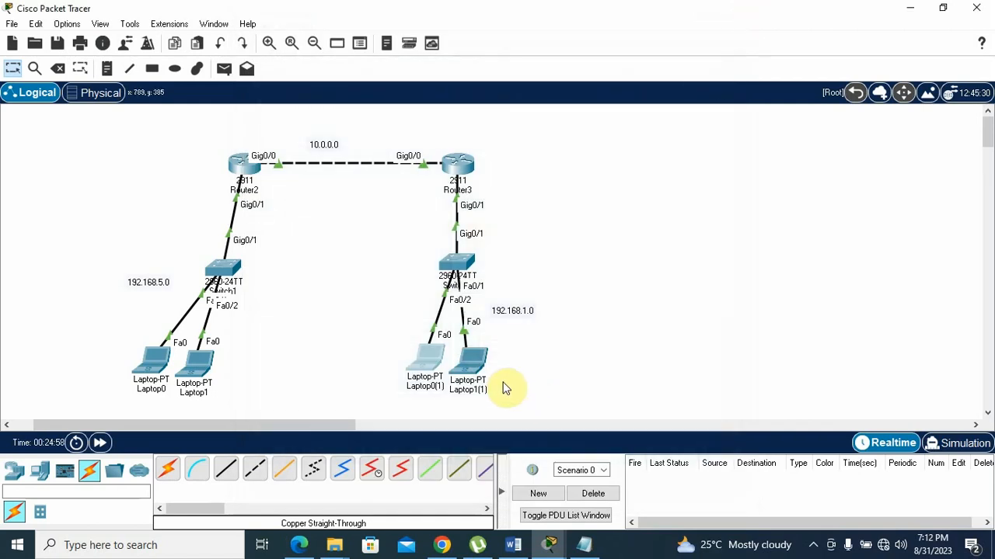
Assign Laptop1(1) the static IPv4 address 192.168.1.3 with subnet mask 255.255.255.0.
left_click(481, 370)
left_click(357, 46)
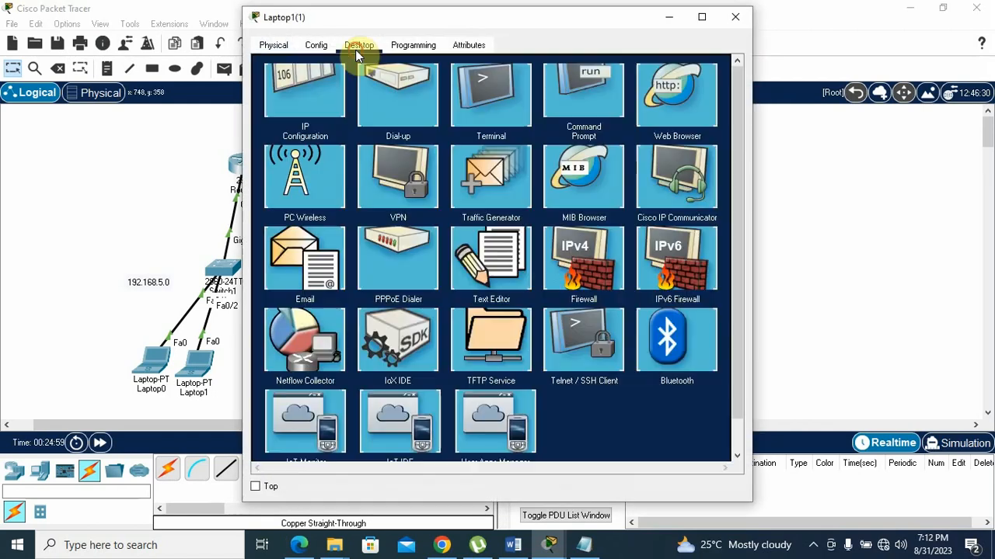
left_click(326, 102)
left_click(444, 147)
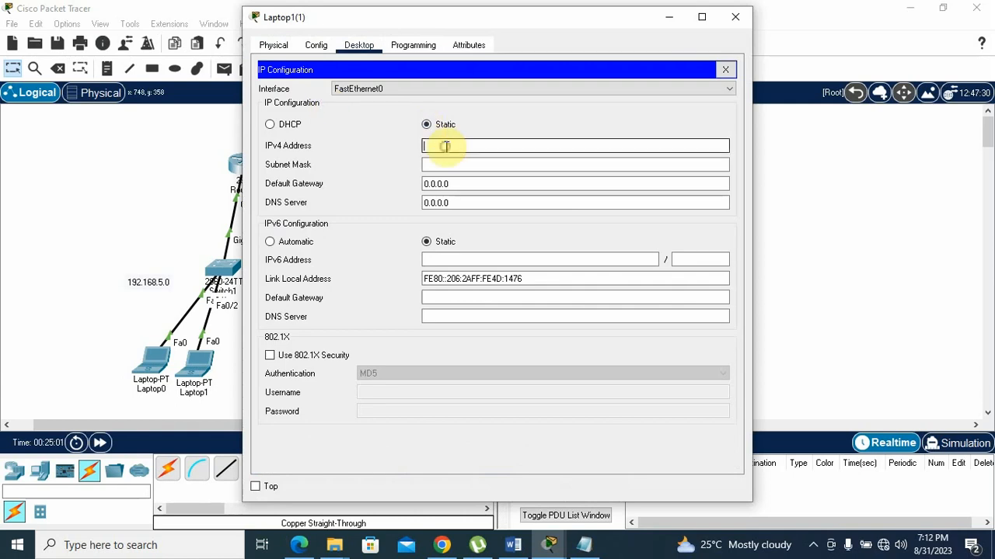
type("192.168.1.3")
key("Tab")
Set Laptop1(1)'s default gateway to 192.168.1.1 and close its configuration window.
key("Tab")
type("192.168.1.1")
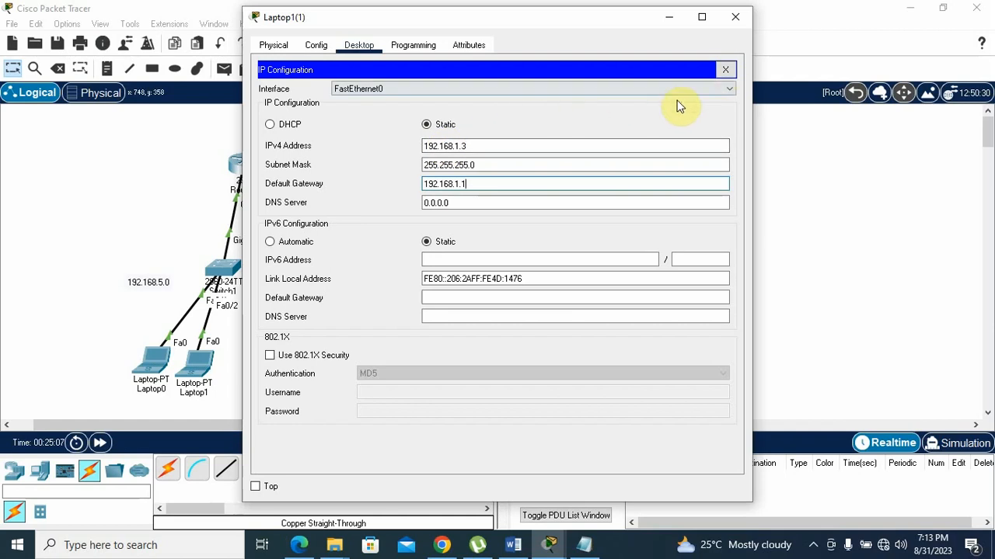
left_click(725, 70)
left_click(736, 17)
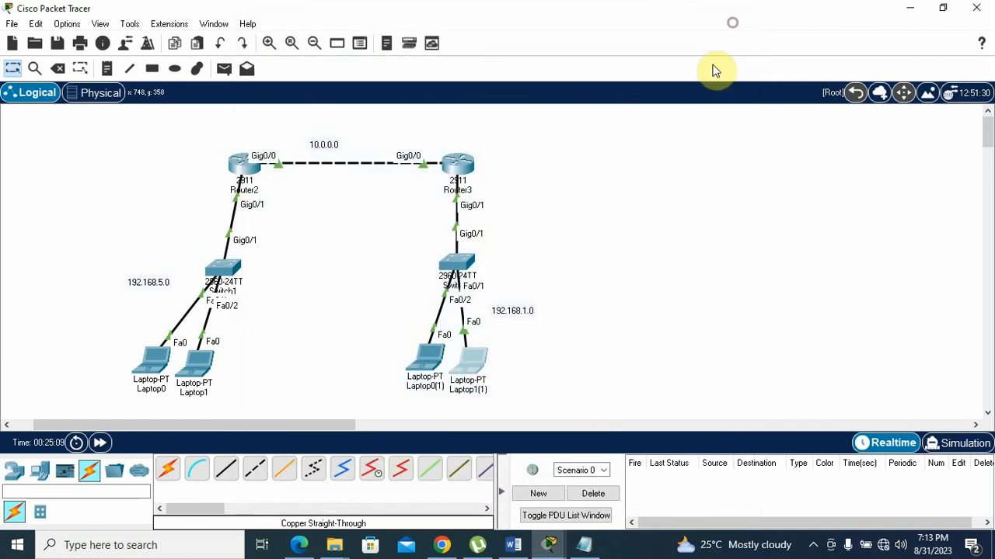
Switch to the Notepad checklist and move the word "devices" of step 2 onto a new line.
left_click(585, 545)
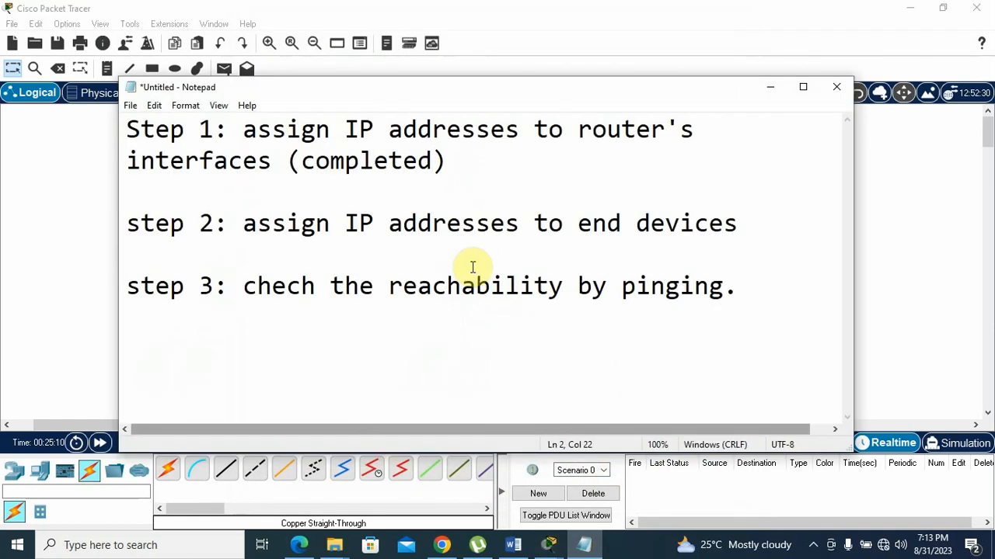
left_click(752, 230)
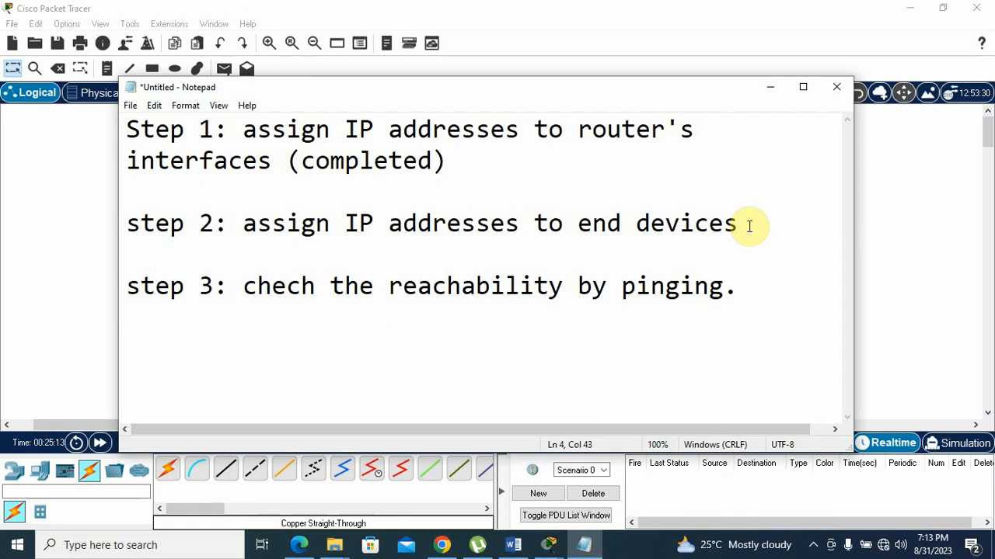
key("Return")
key("BackSpace")
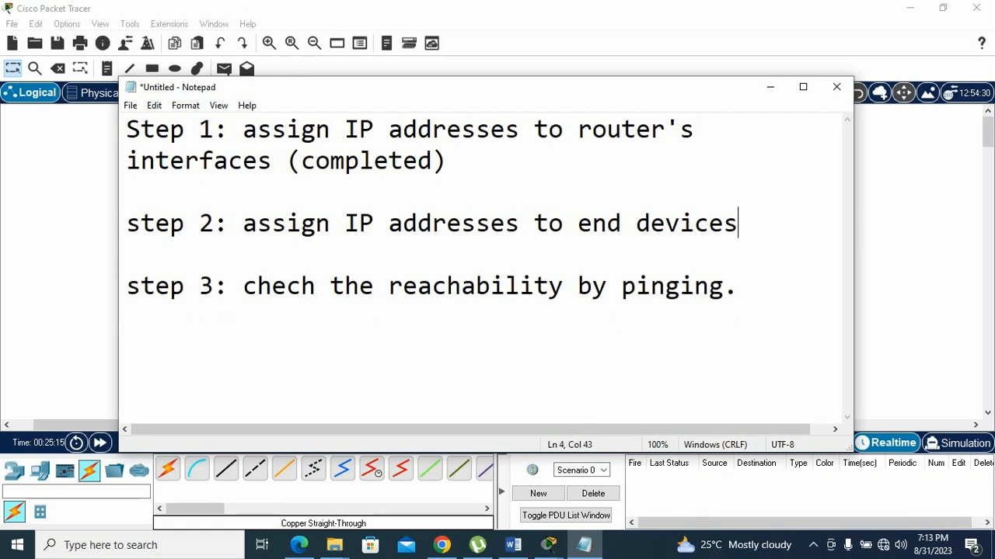
key("Left")
key("Left")
key("Left")
key("Left")
key("Return")
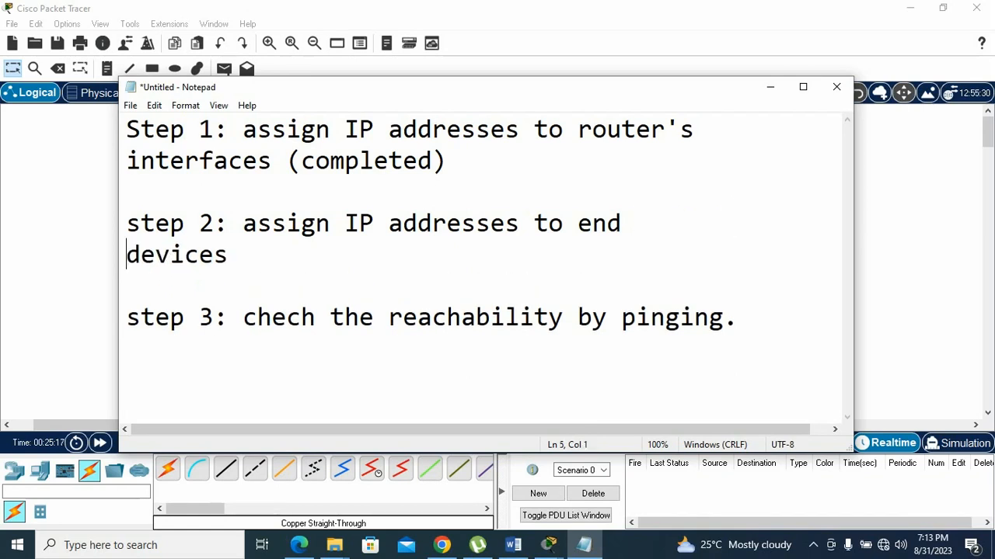
Add "(completed)" after "devices" in step 2 of the checklist.
key("Right")
key("Right")
key("Right")
key("Right")
key("Right")
key("Right")
key("Right")
type("()")
key("Left")
type("completed")
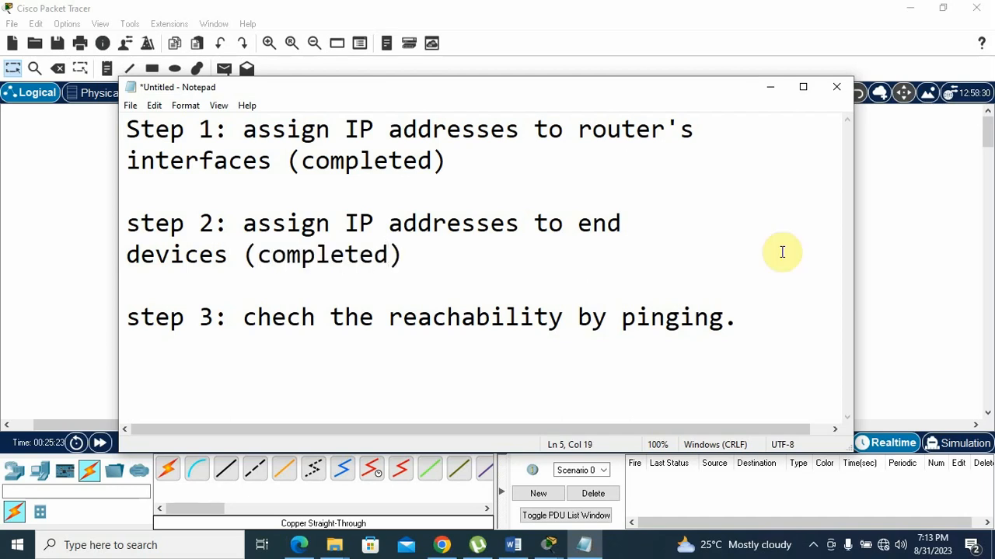
Correct "chech" to "check" in step 3 of the Notepad checklist and minimize Notepad to return to the Packet Tracer topology.
mouse_move(593, 553)
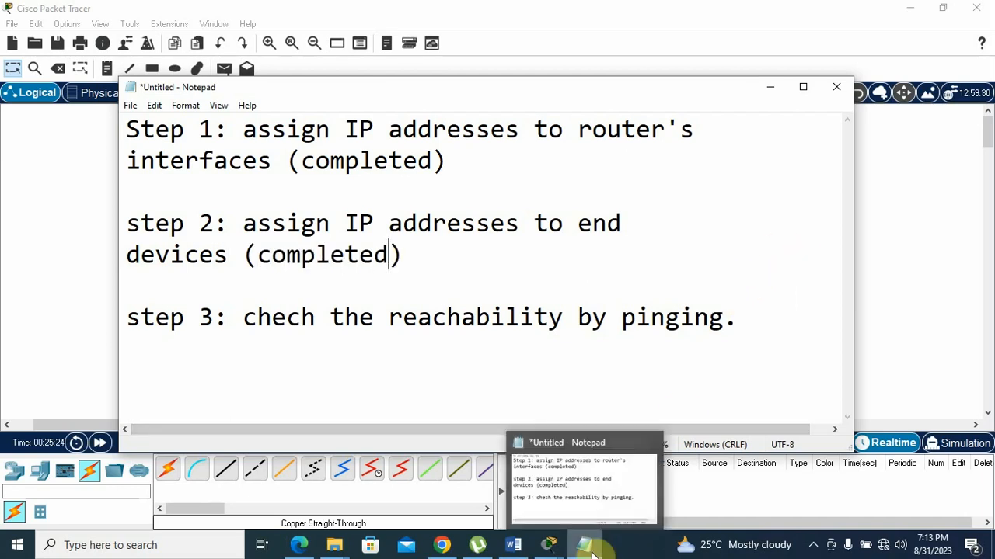
left_click(315, 318)
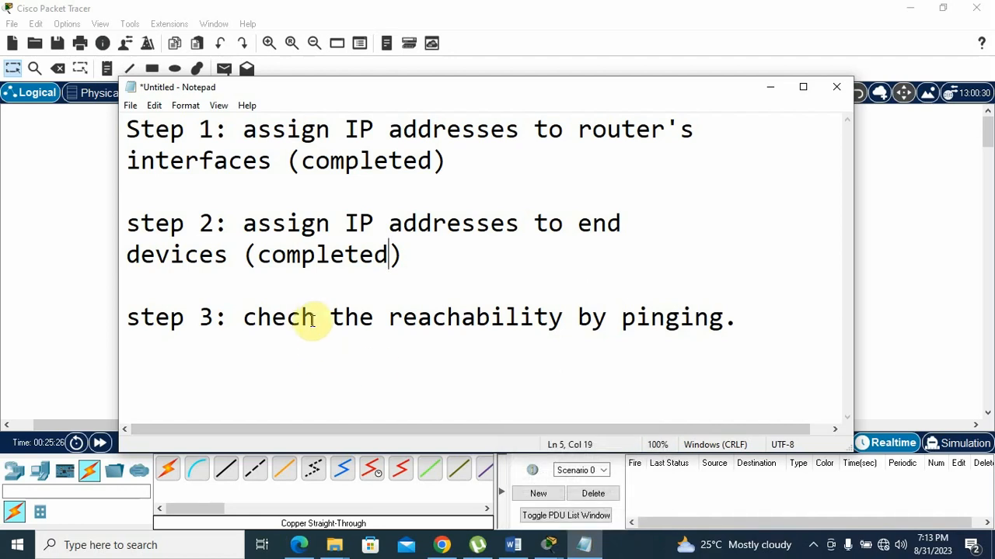
key("BackSpace")
type("k")
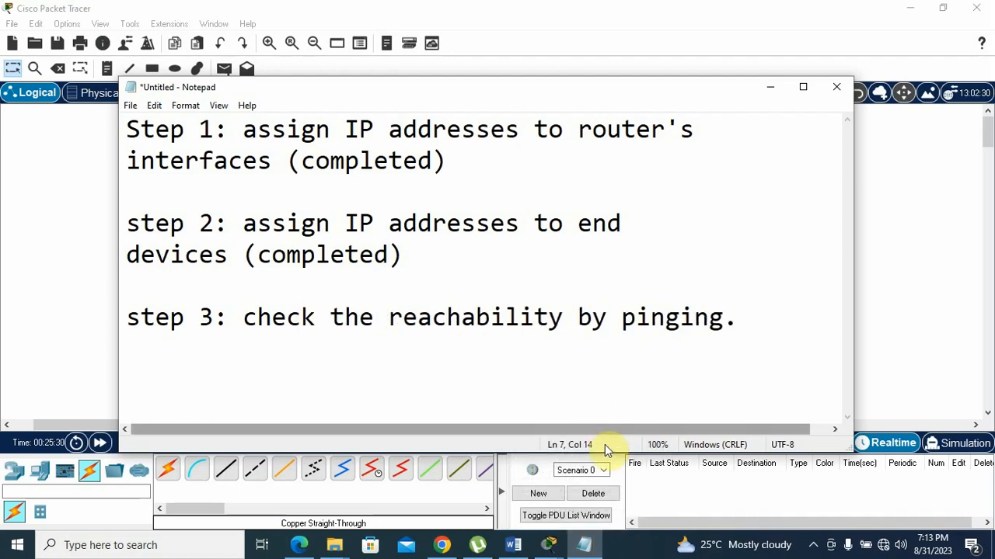
left_click(584, 545)
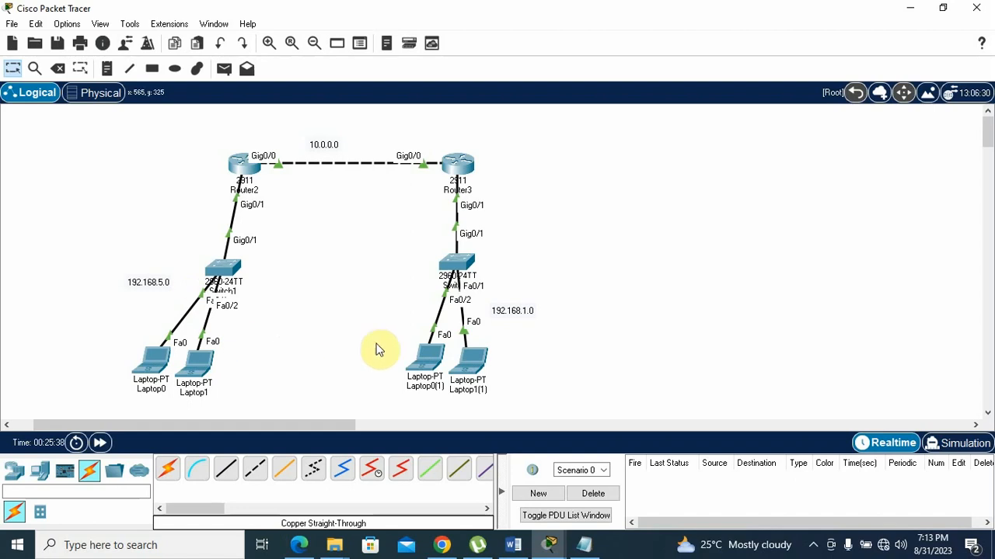
Ping Laptop0 at 192.168.5.2 from Laptop1(1)'s Command Prompt, widening the window for the output, and minimize the window.
mouse_move(156, 362)
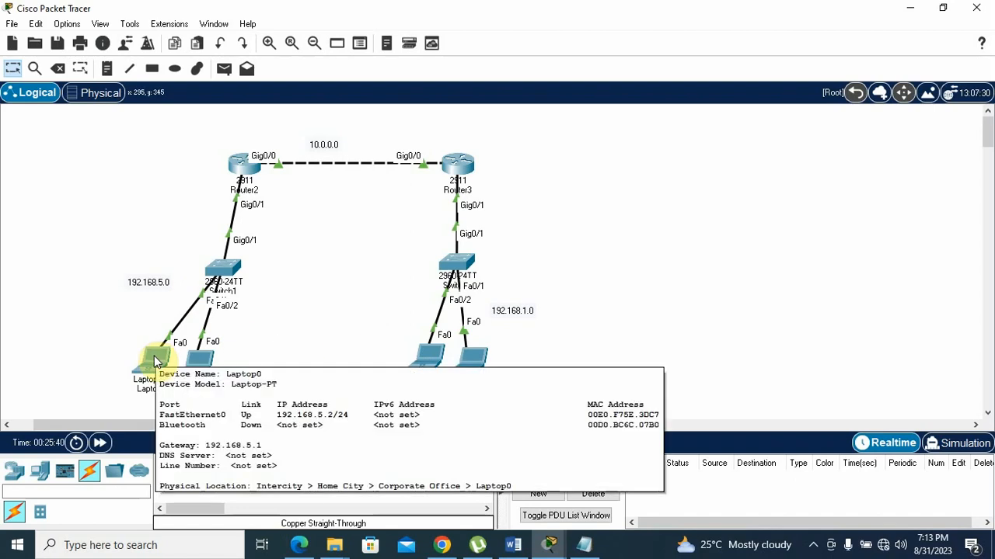
left_click(476, 359)
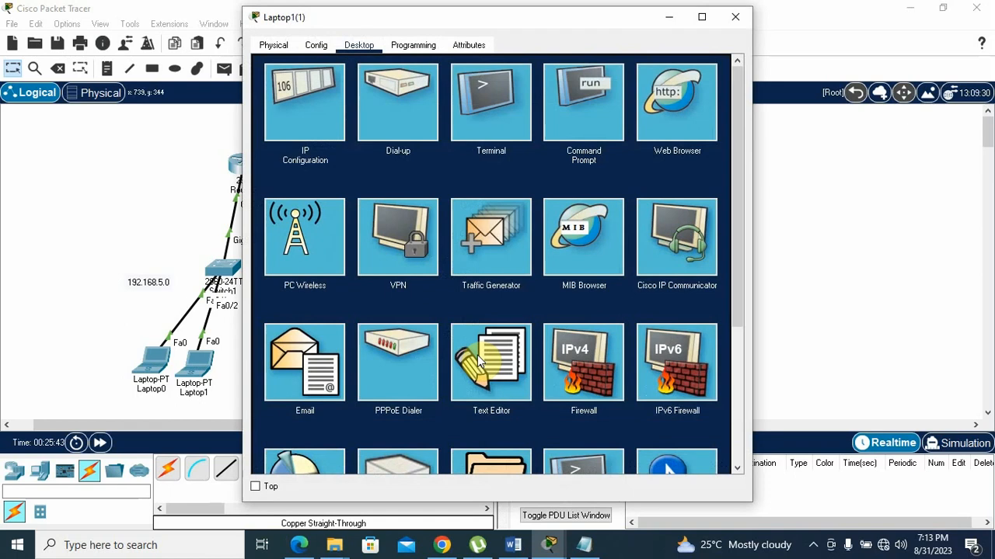
left_click(574, 117)
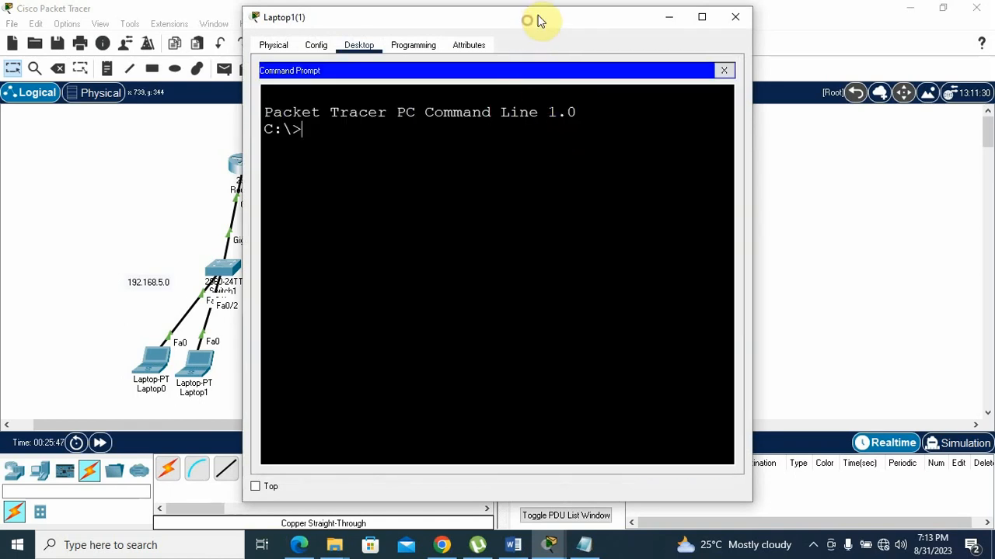
left_click_drag(533, 22, 633, 43)
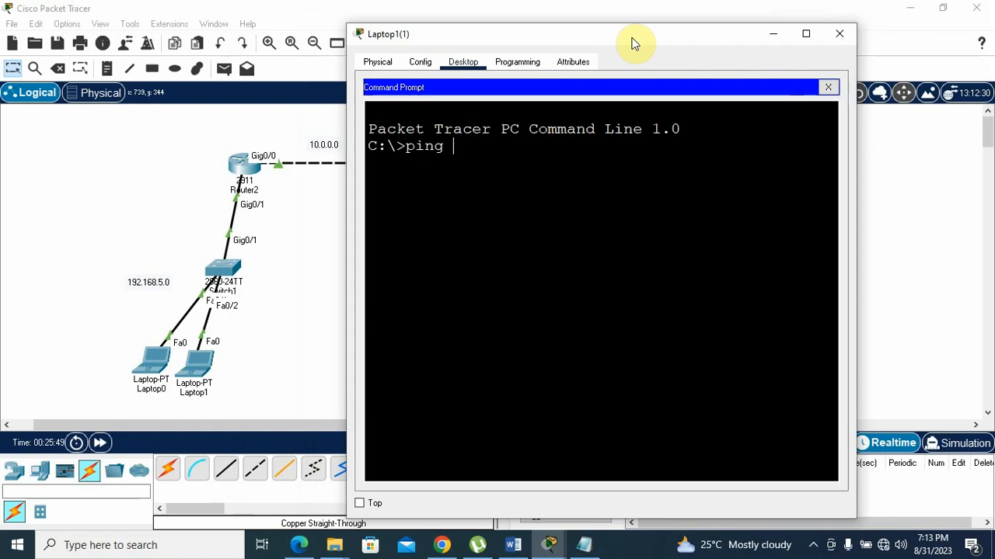
type("ping 192.168.5.2")
key("Return")
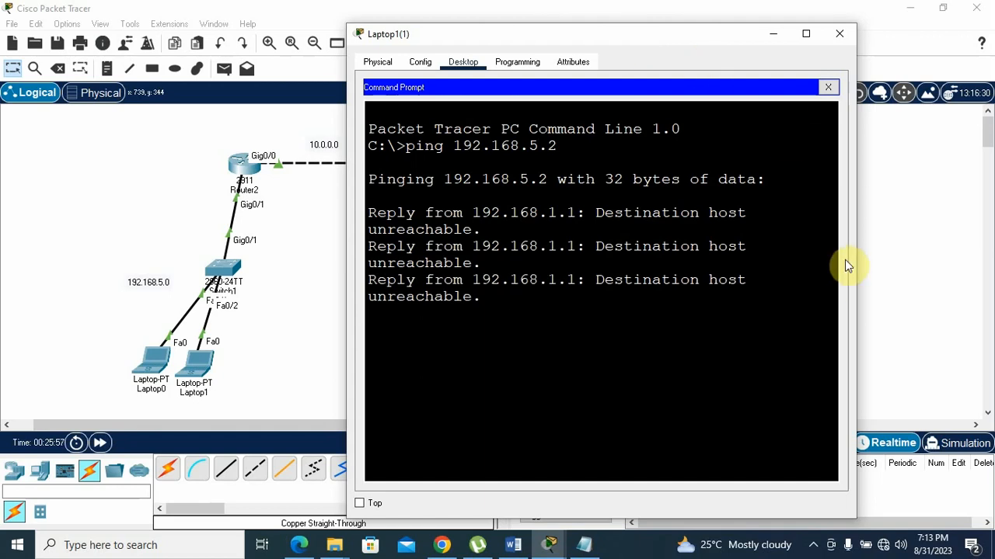
left_click_drag(855, 259, 926, 280)
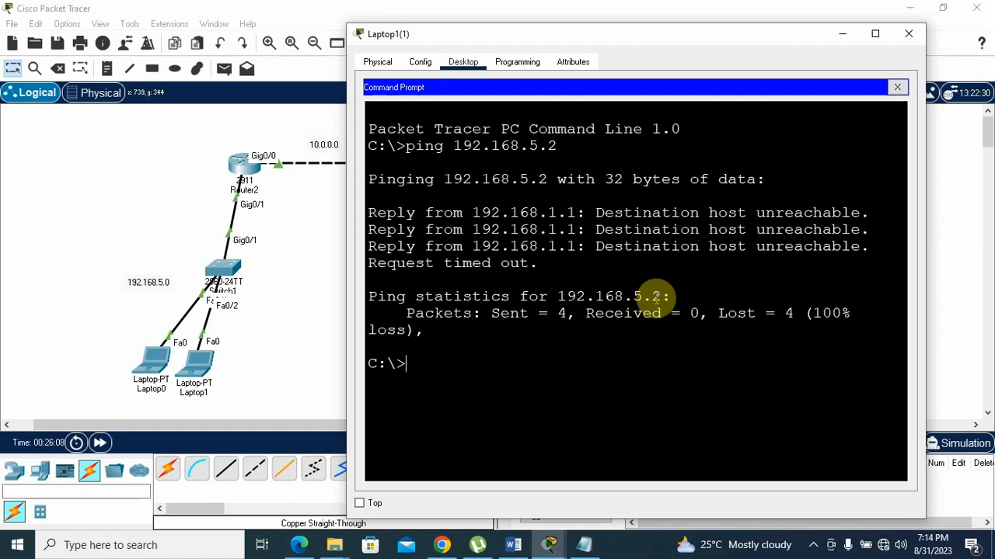
left_click(842, 37)
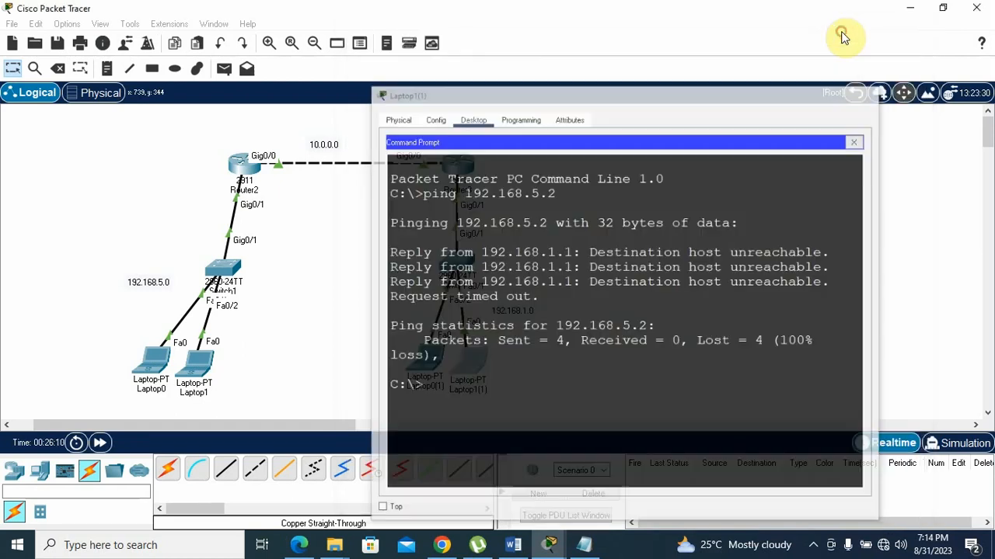